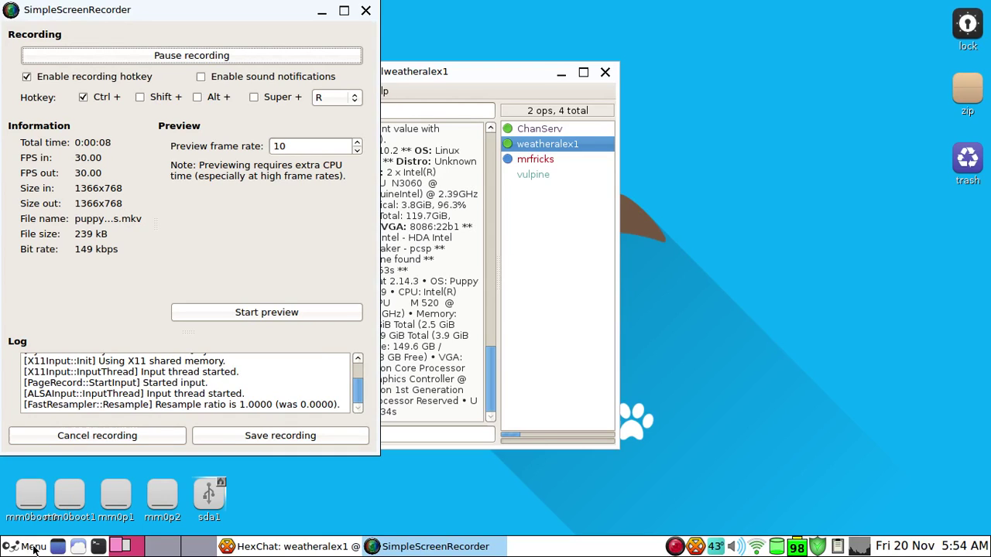
# Open the main Menu and bring up its Setup submenu listing Puppy Package Manager
pyautogui.click(11, 548)
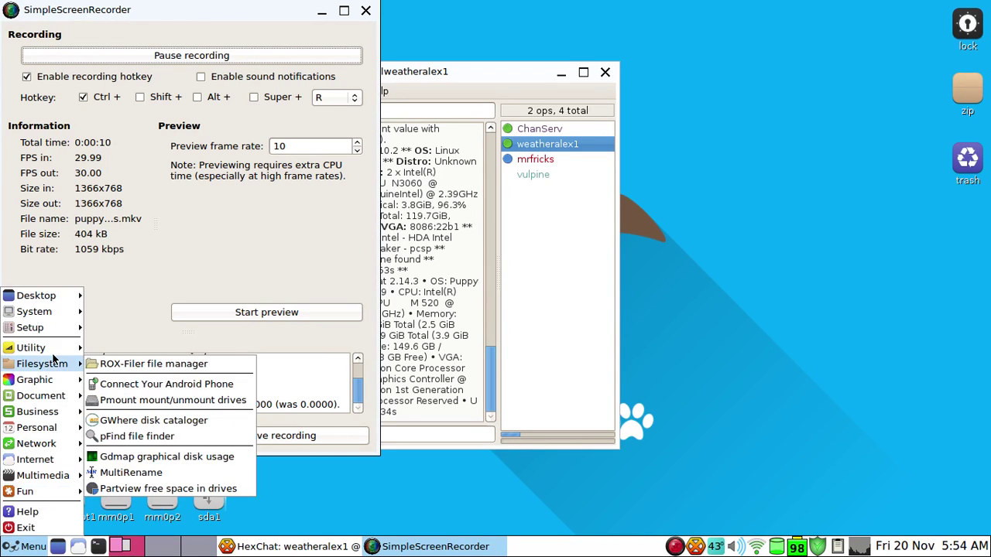
pyautogui.moveTo(69, 348)
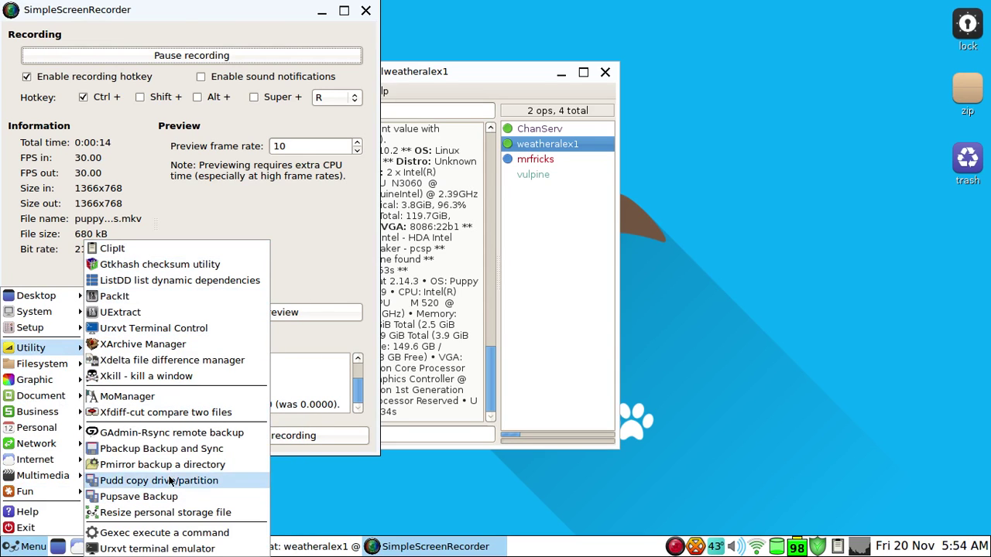
pyautogui.moveTo(37, 427)
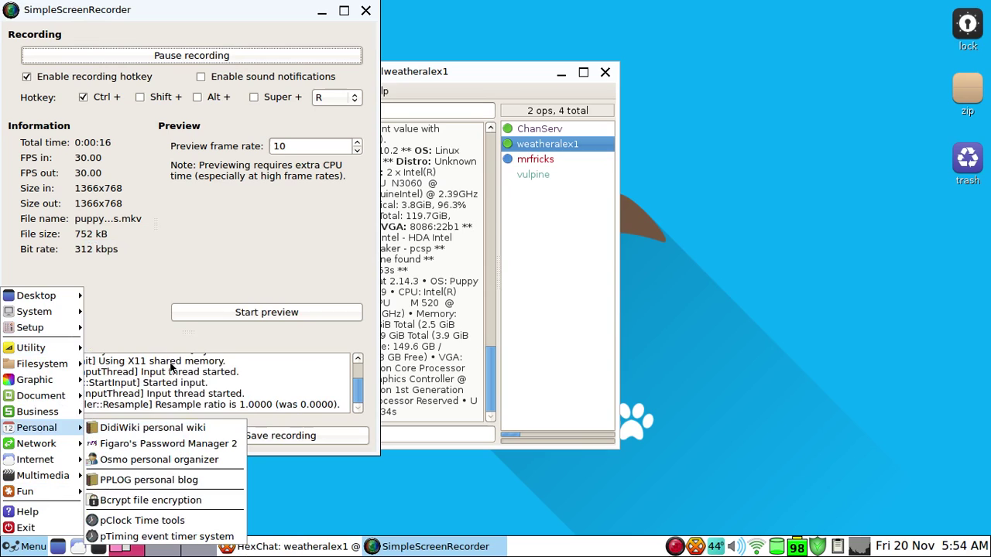
pyautogui.moveTo(91, 329)
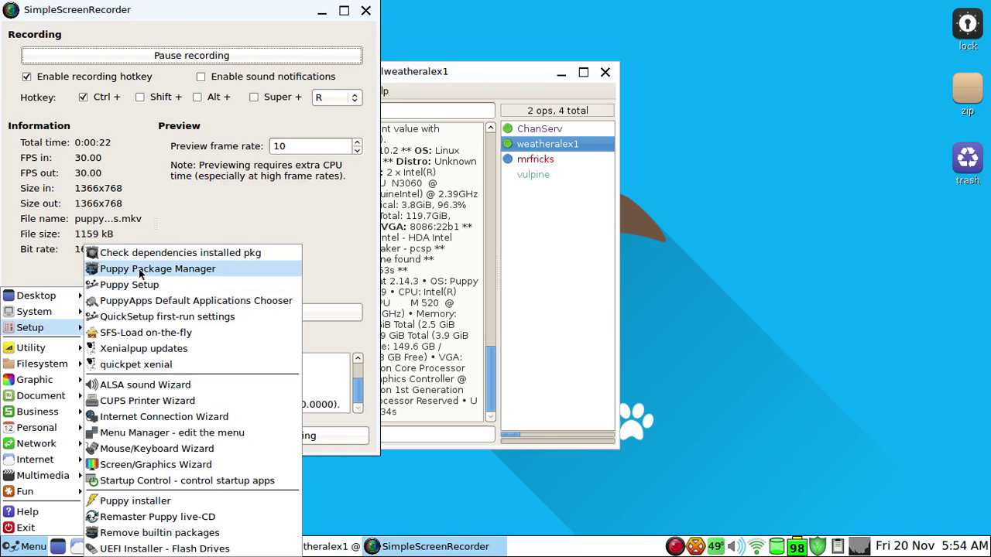
# Launch Puppy Package Manager and start Update now under Configure's Update database tab
pyautogui.click(161, 269)
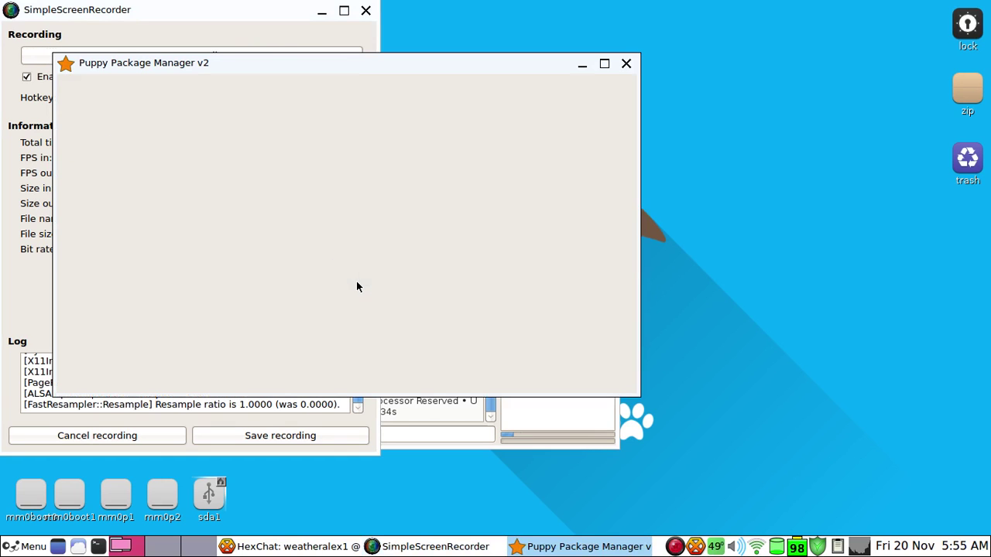
pyautogui.moveTo(267, 67); pyautogui.dragTo(403, 87)
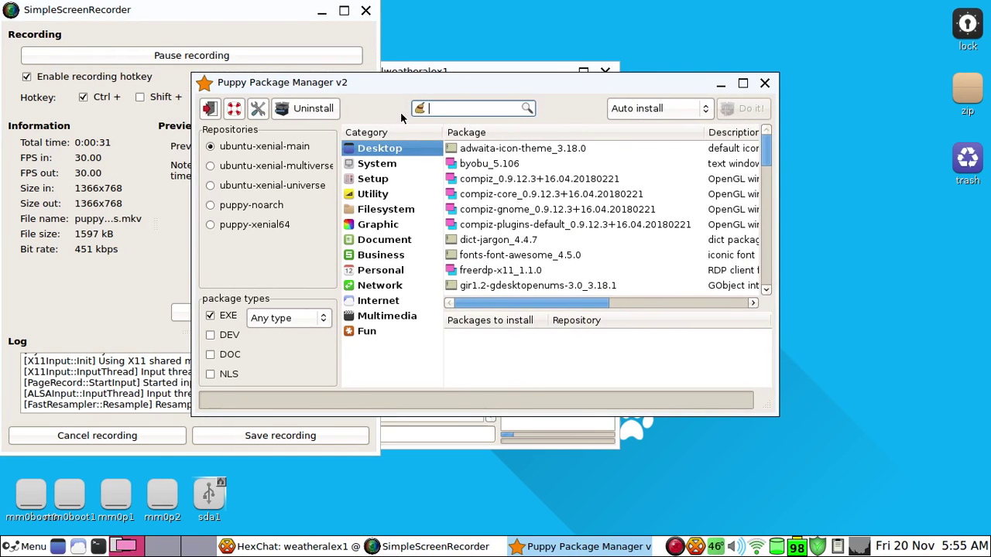
pyautogui.click(260, 109)
pyautogui.click(260, 115)
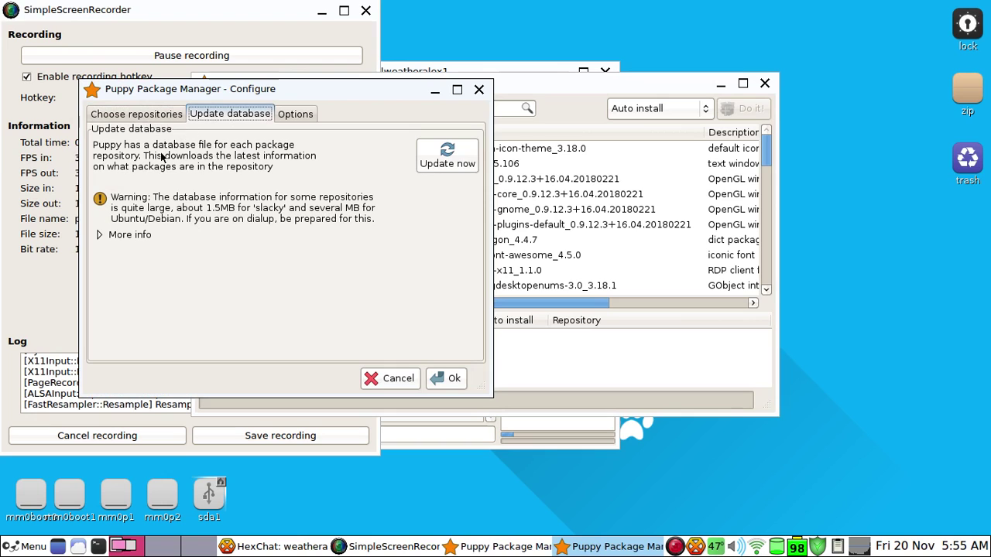
pyautogui.click(432, 166)
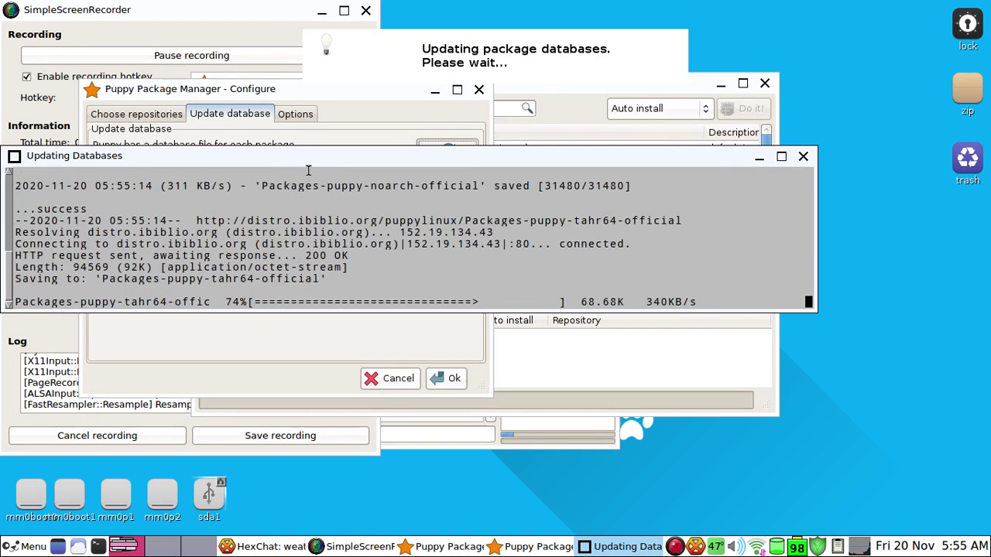
pyautogui.moveTo(264, 154); pyautogui.dragTo(303, 177)
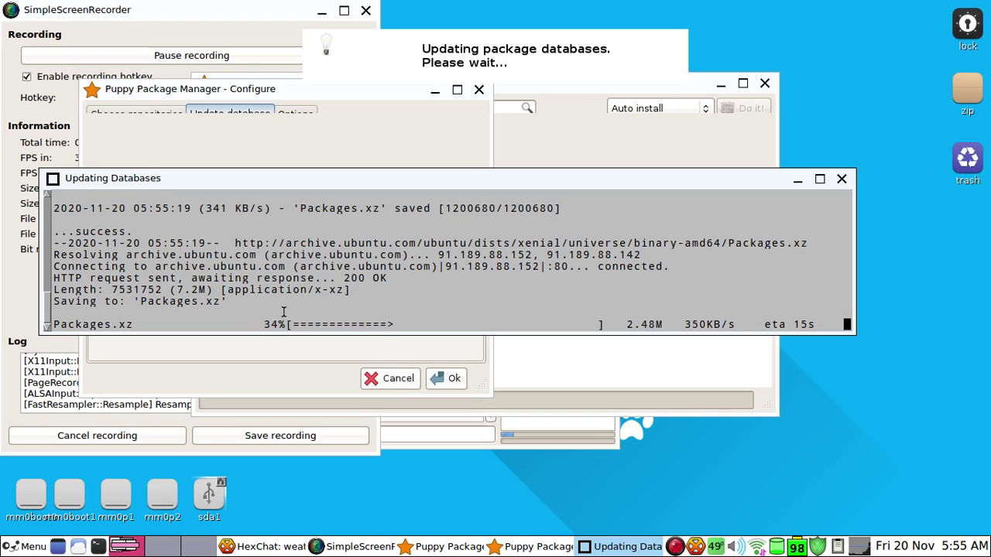
pyautogui.click(24, 546)
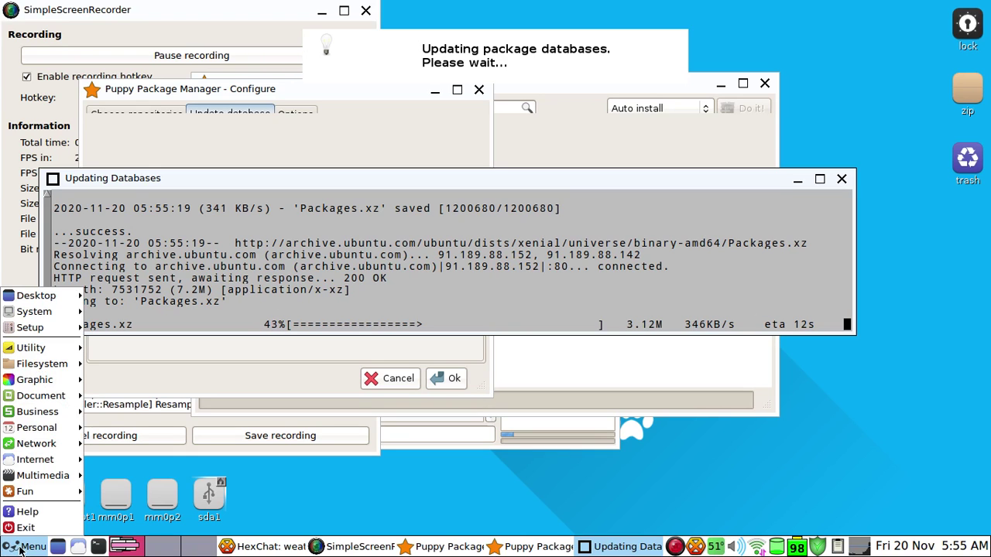
pyautogui.moveTo(66, 459)
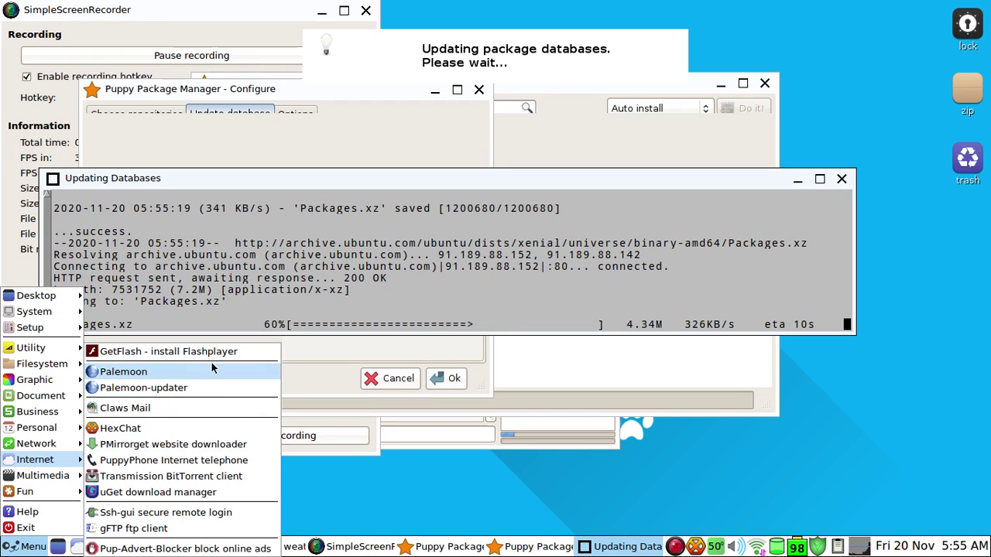
pyautogui.click(178, 375)
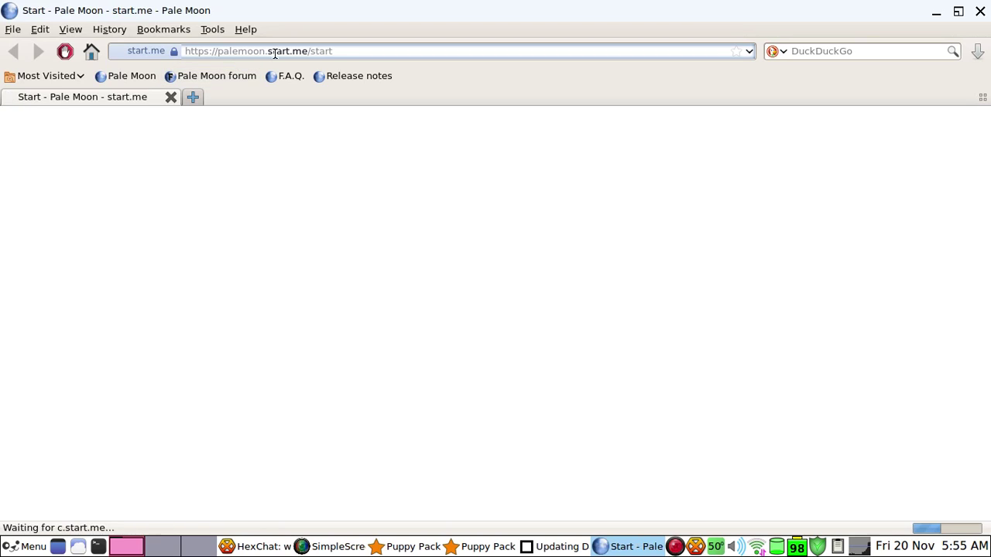
pyautogui.click(383, 50)
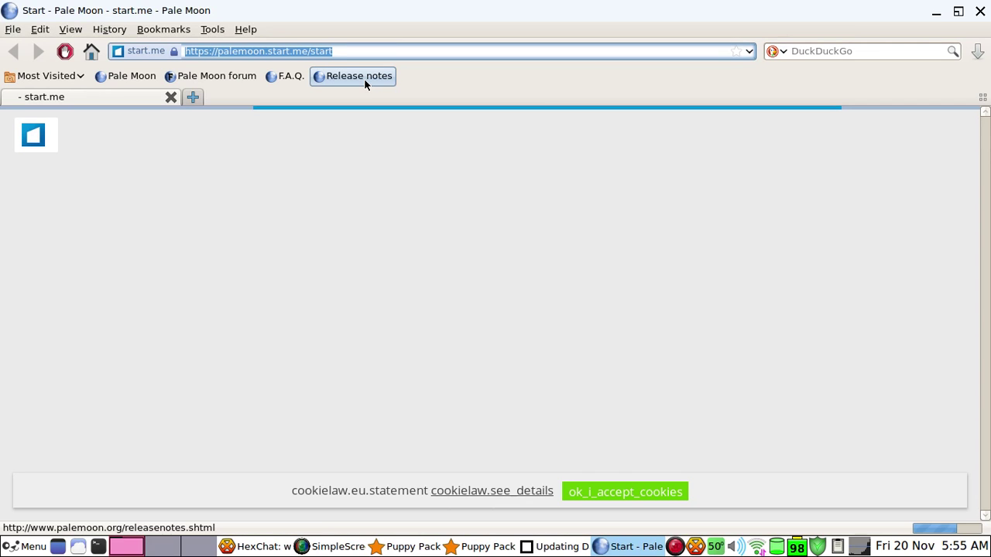
pyautogui.write('google.com/')
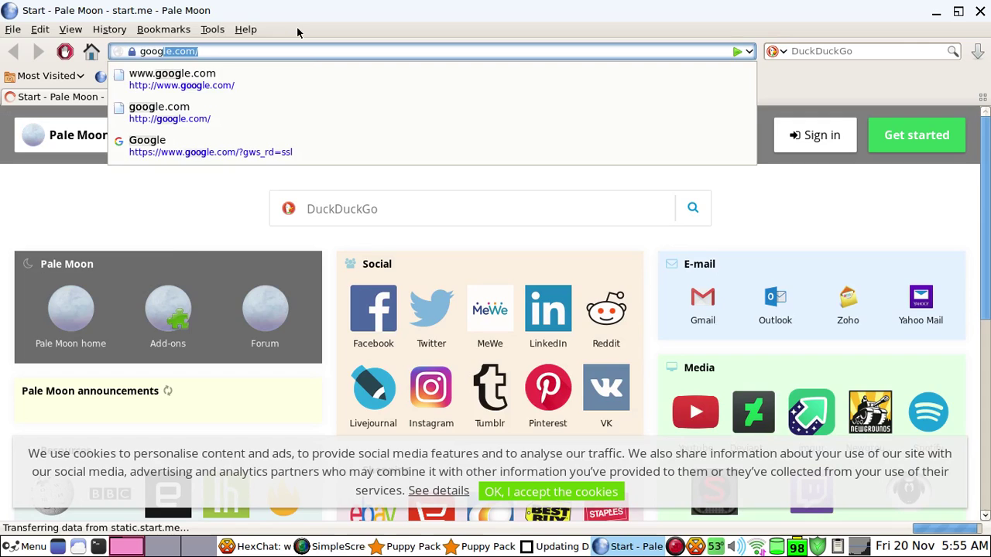
pyautogui.press('Return')
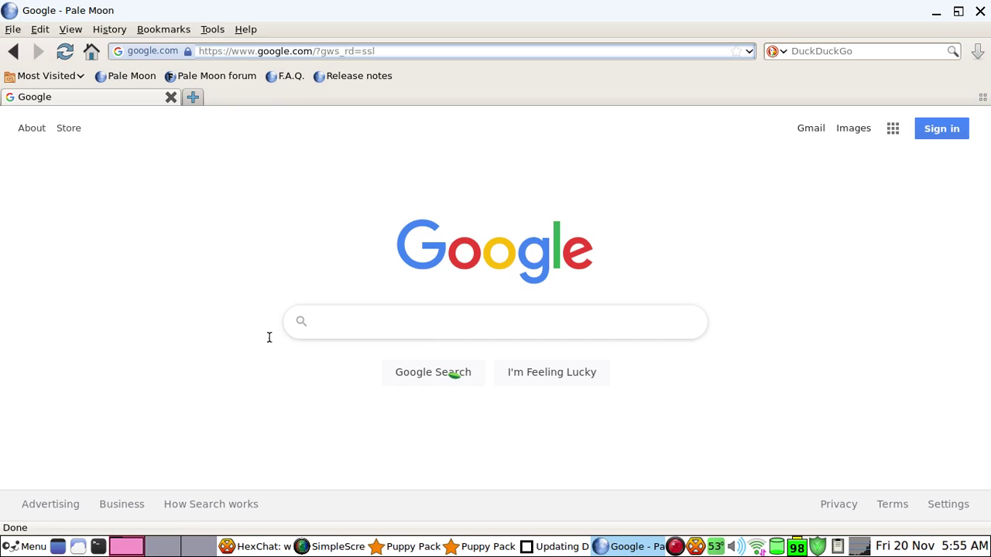
pyautogui.click(267, 53)
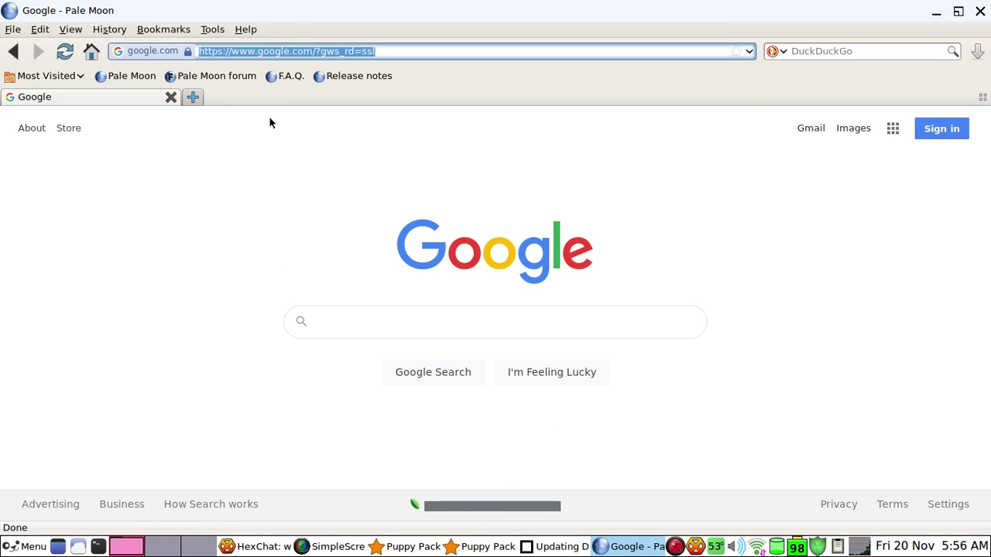
pyautogui.write('weatheralex1.gq/')
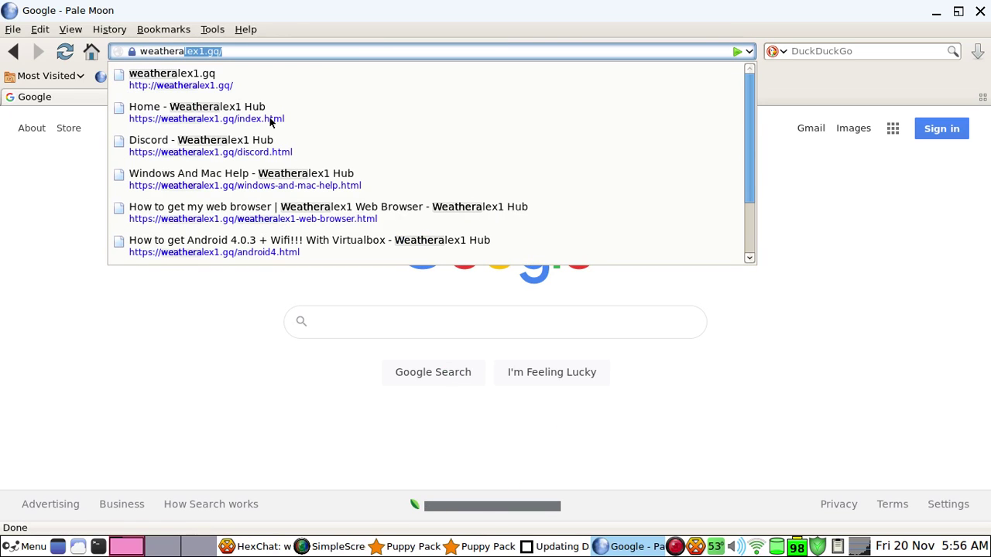
pyautogui.press('Return')
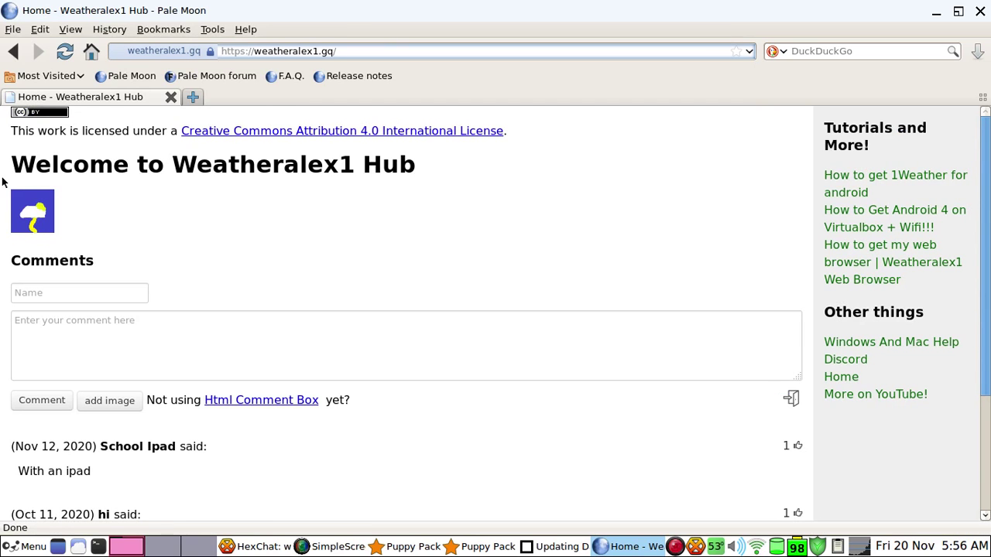
pyautogui.moveTo(3, 175); pyautogui.dragTo(469, 199)
pyautogui.click(449, 194)
pyautogui.moveTo(11, 132); pyautogui.dragTo(463, 179)
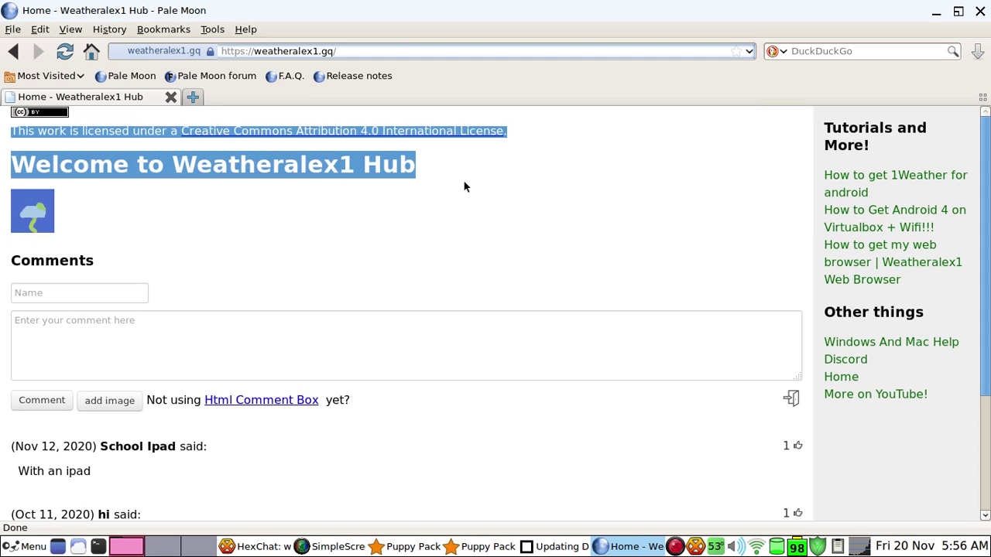
pyautogui.click(463, 180)
pyautogui.scroll(-4, 416, 270)
pyautogui.scroll(4, 408, 270)
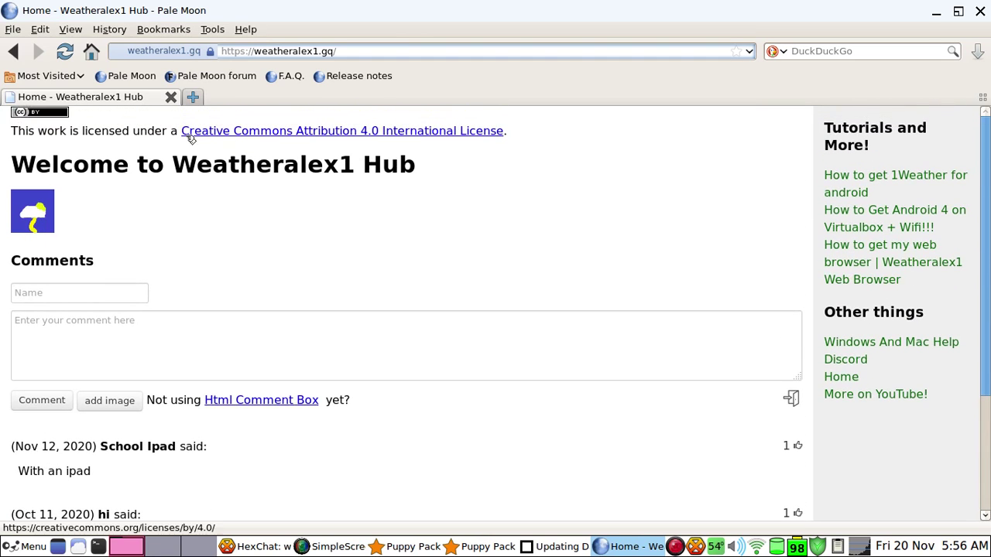
pyautogui.click(171, 96)
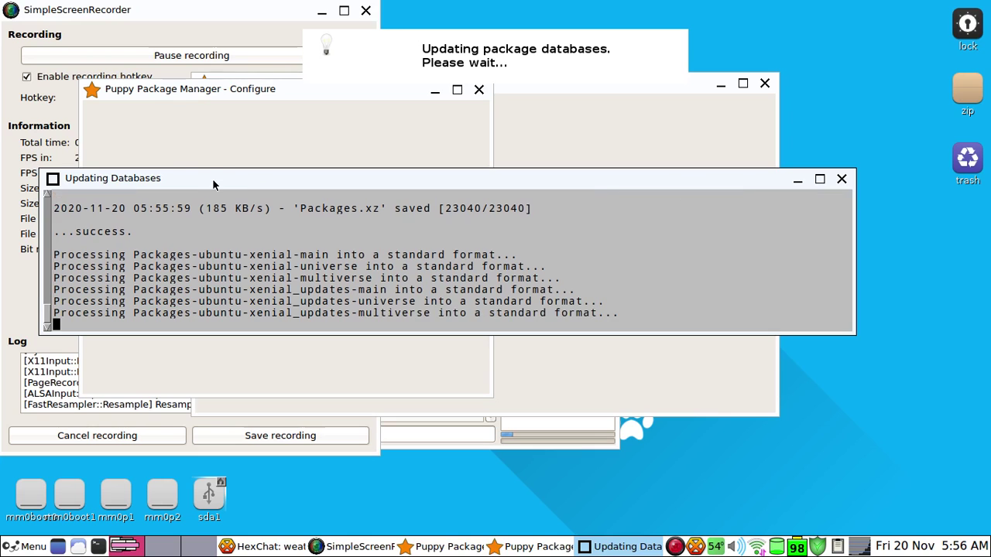
# Acknowledge the completed database update, then close Configure with Ok so the package list reloads
pyautogui.moveTo(215, 184); pyautogui.dragTo(285, 193)
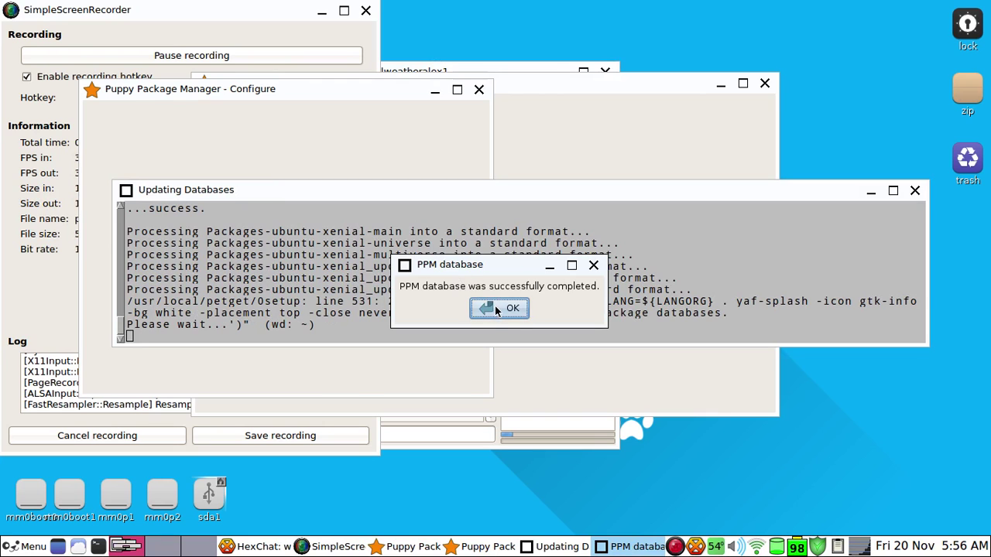
pyautogui.click(495, 306)
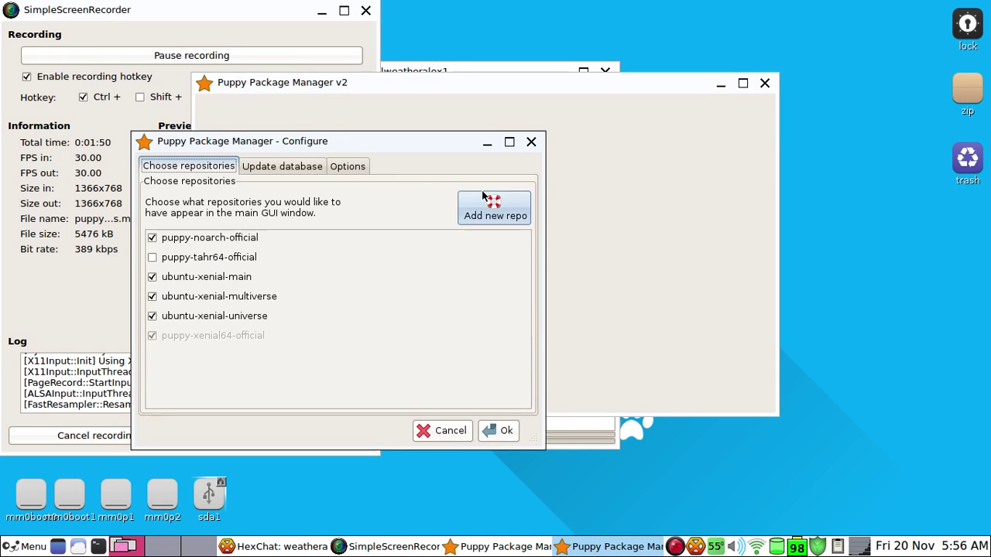
pyautogui.click(496, 434)
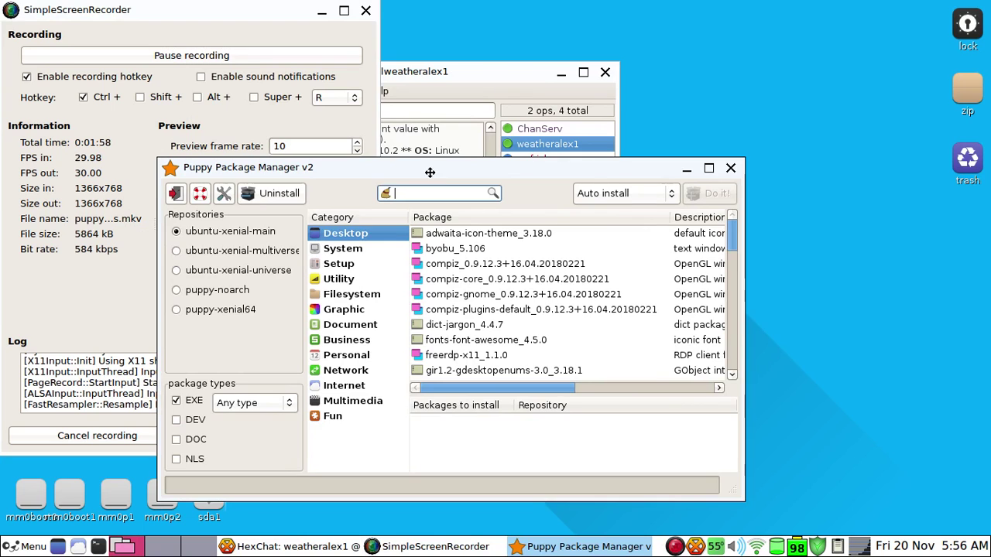
pyautogui.moveTo(432, 169); pyautogui.dragTo(532, 110)
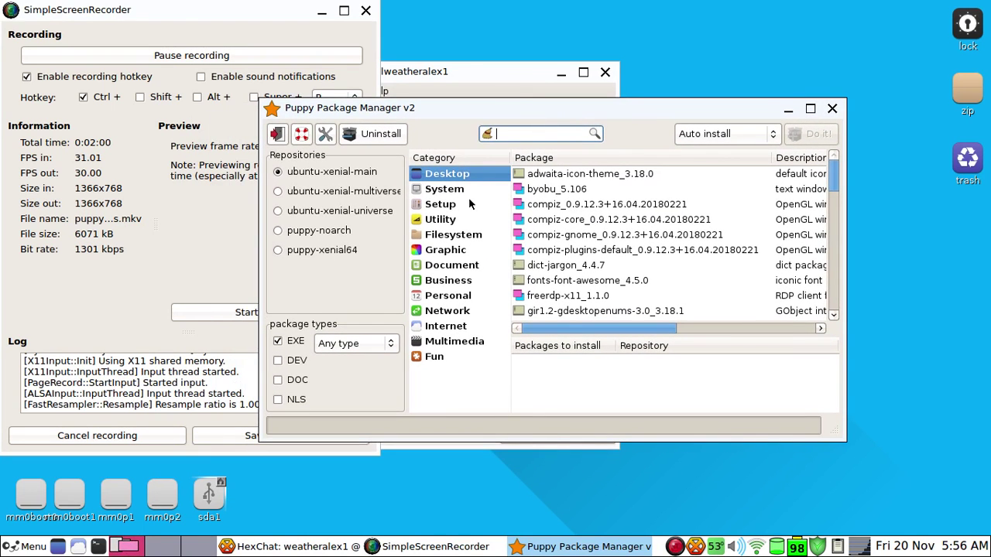
# Browse the Network and Internet package categories
pyautogui.click(463, 312)
pyautogui.press('Down')
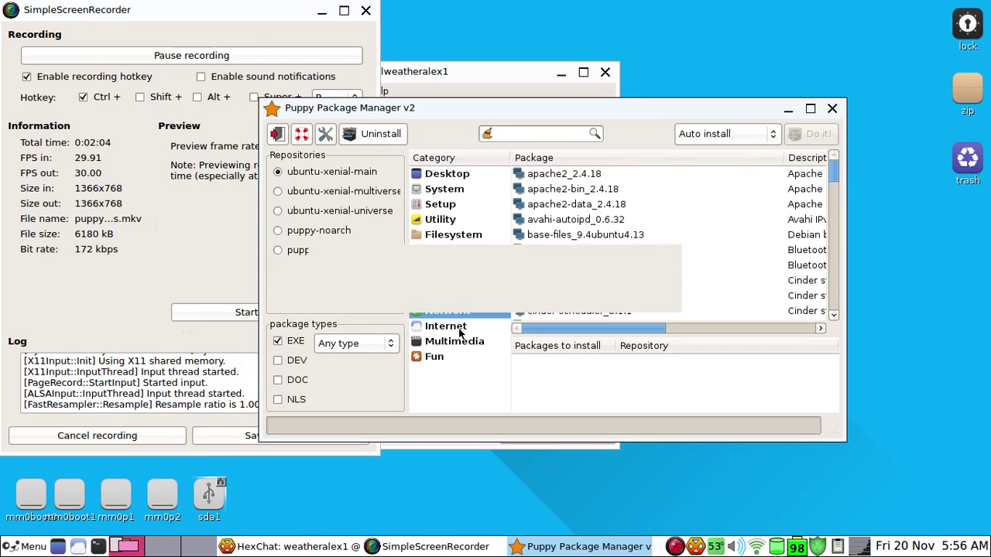
pyautogui.scroll(-10, 629, 241)
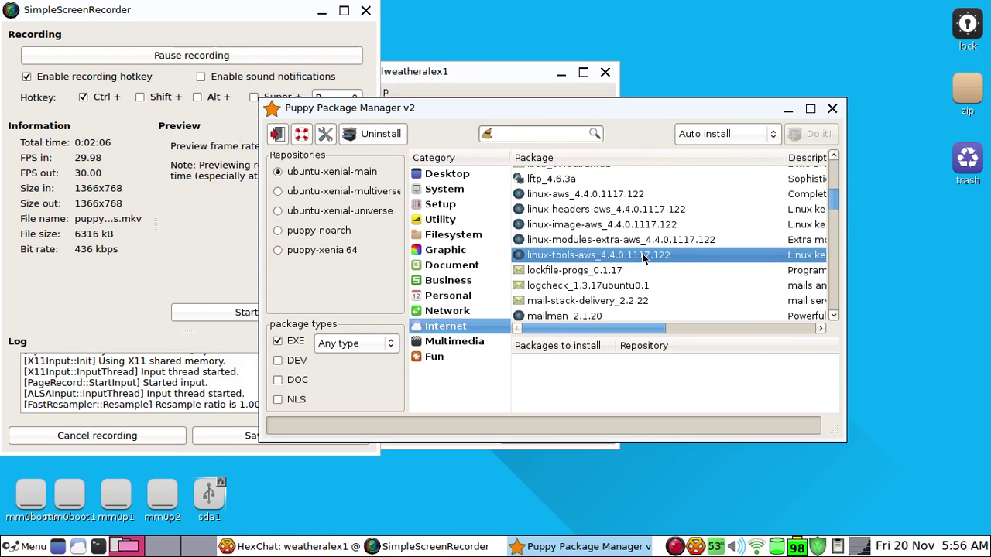
pyautogui.scroll(-20, 629, 242)
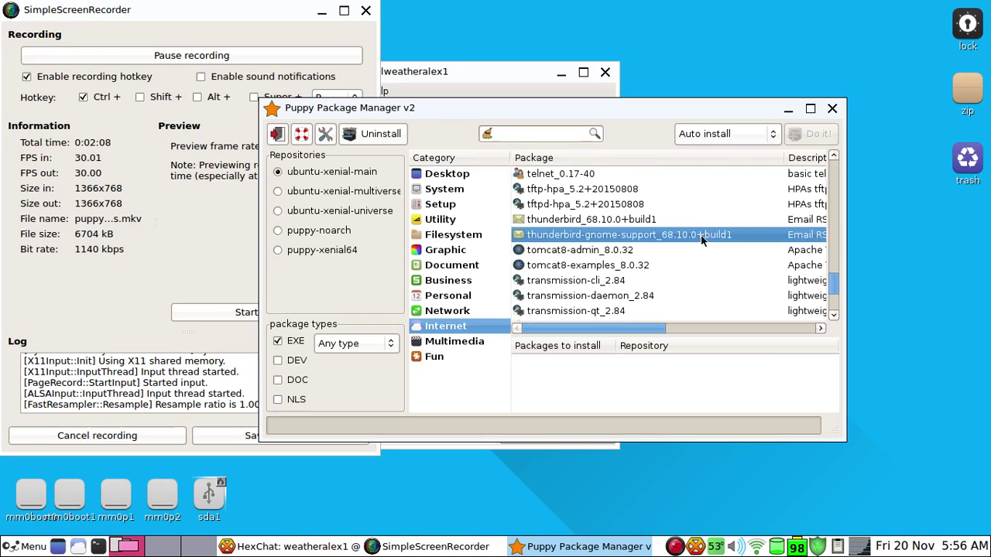
# Search for 'firefox' and add firefox_83.0+build2 to Packages to install
pyautogui.click(518, 136)
pyautogui.write('f')
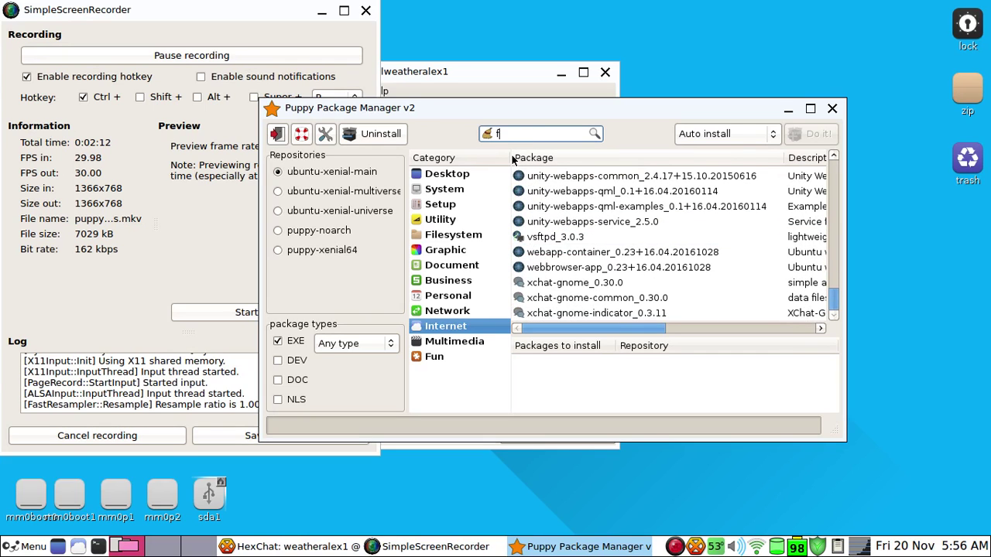
pyautogui.write('irefox')
pyautogui.press('Return')
pyautogui.scroll(-3, 620, 192)
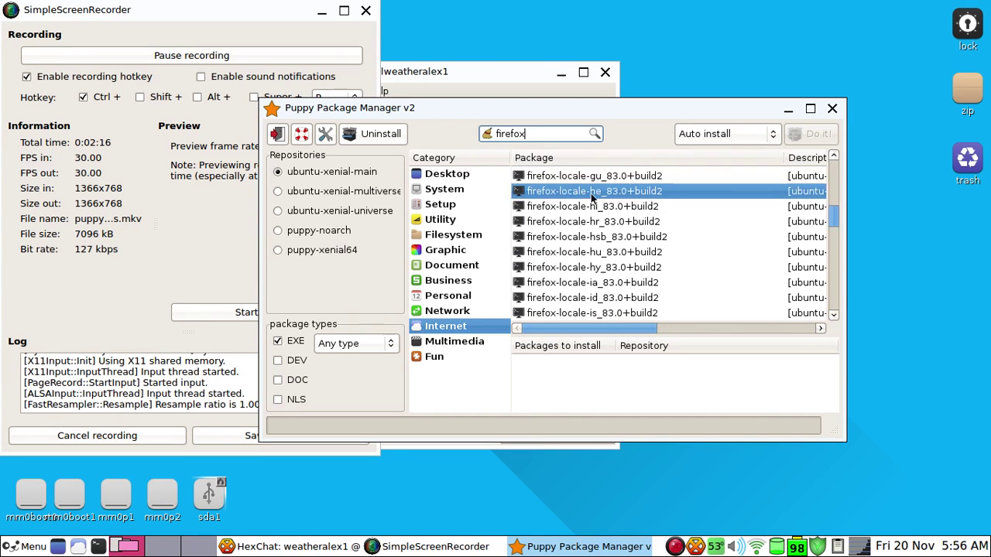
pyautogui.scroll(5, 619, 191)
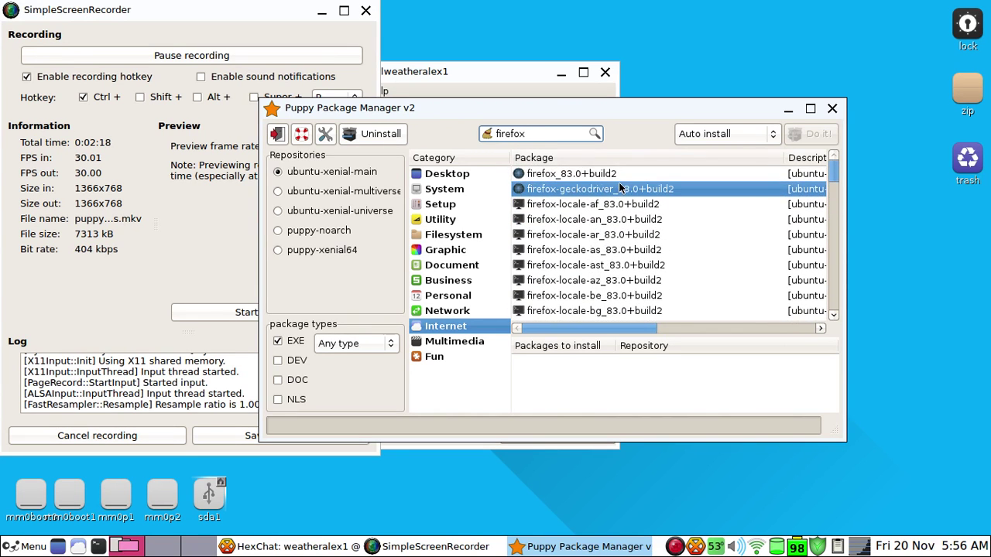
pyautogui.click(629, 175)
pyautogui.scroll(-13, 611, 201)
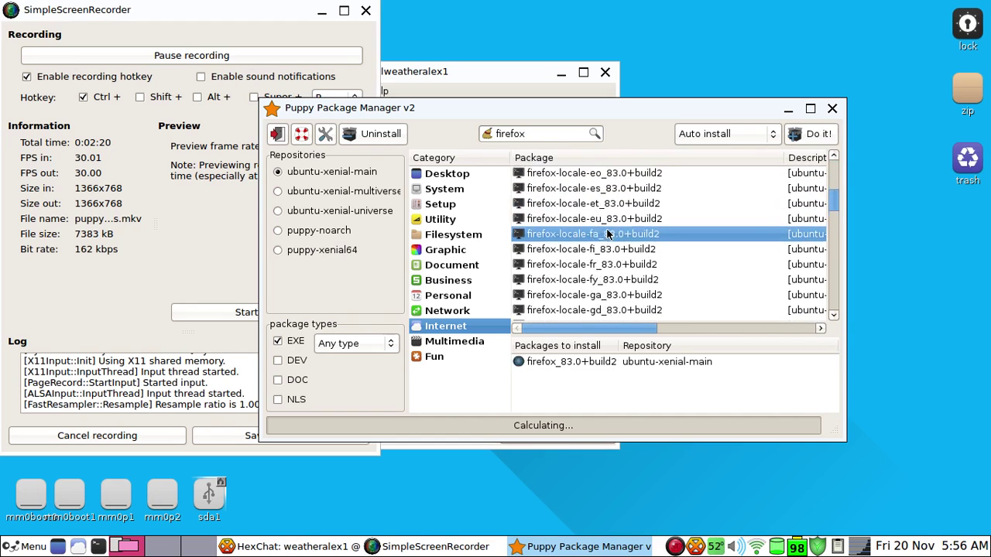
pyautogui.scroll(-10, 596, 225)
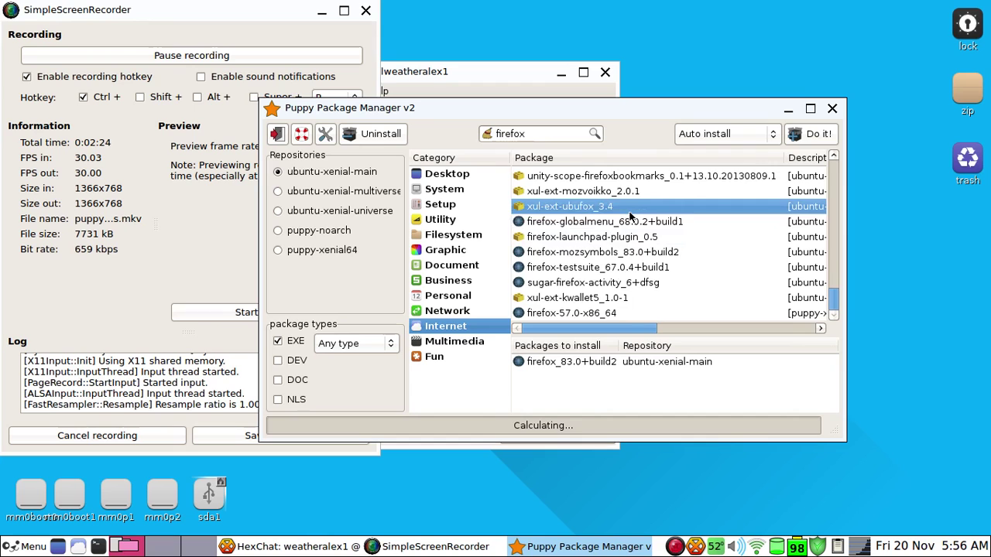
pyautogui.scroll(1, 631, 218)
pyautogui.scroll(2, 631, 217)
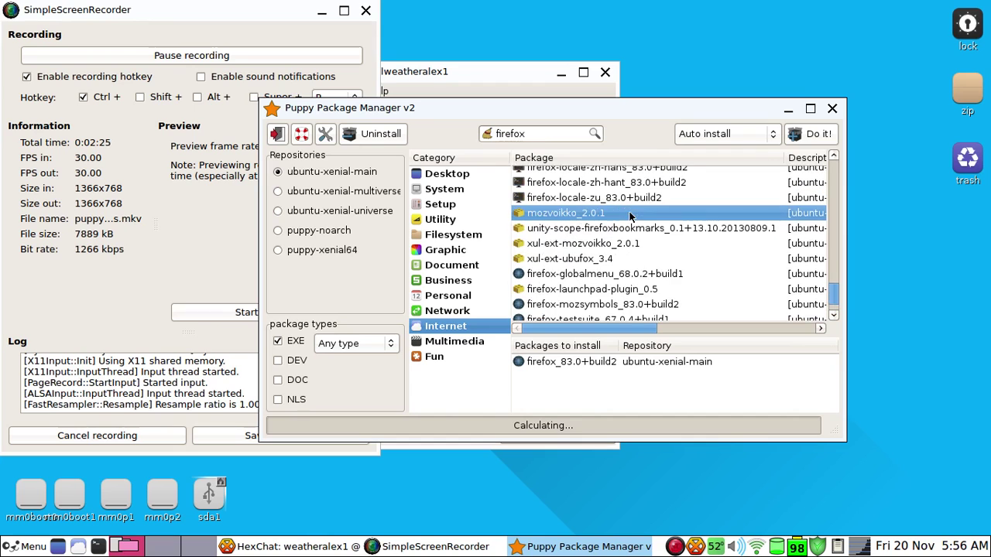
# Install the queued Firefox packages with Do it!, then show the Menu's Document submenu
pyautogui.click(795, 135)
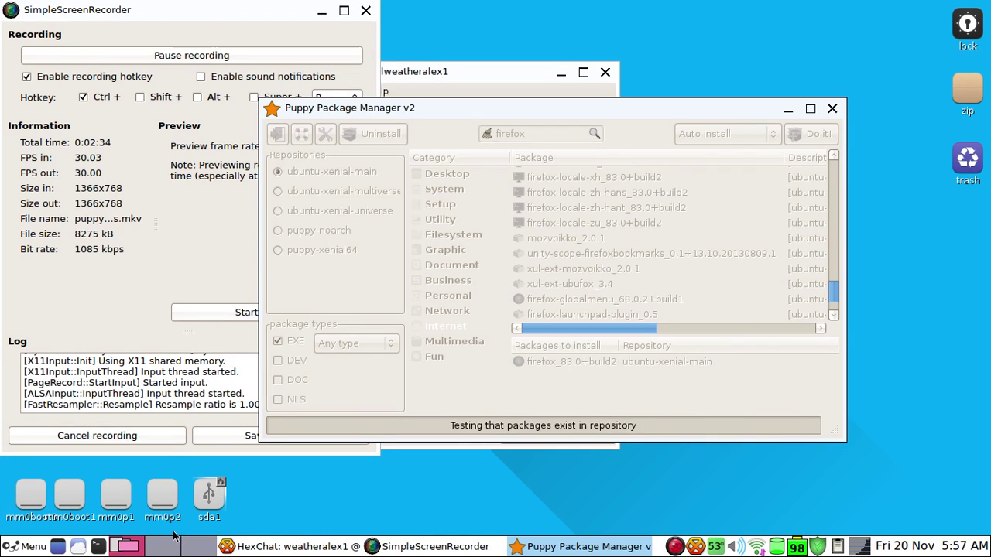
pyautogui.click(20, 546)
pyautogui.moveTo(82, 478)
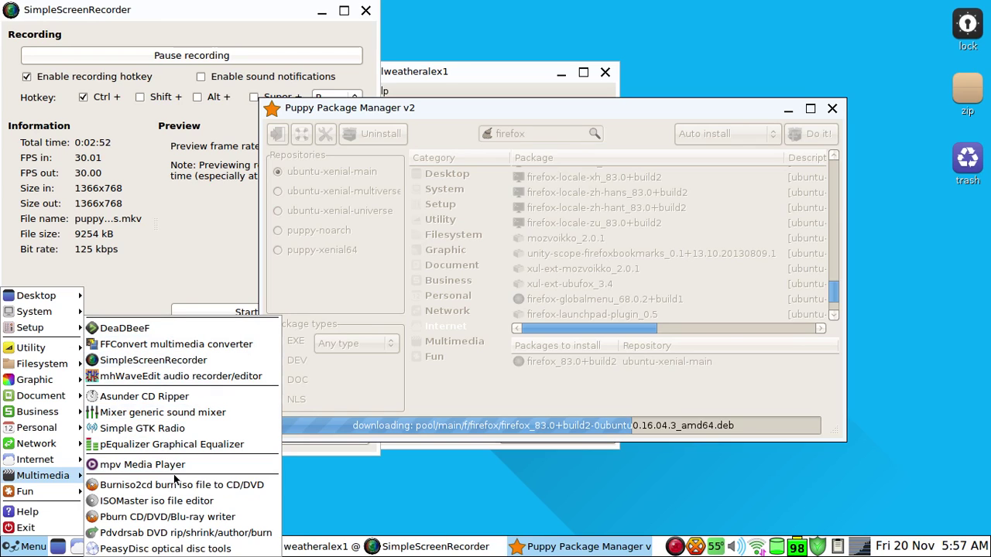
pyautogui.moveTo(54, 428)
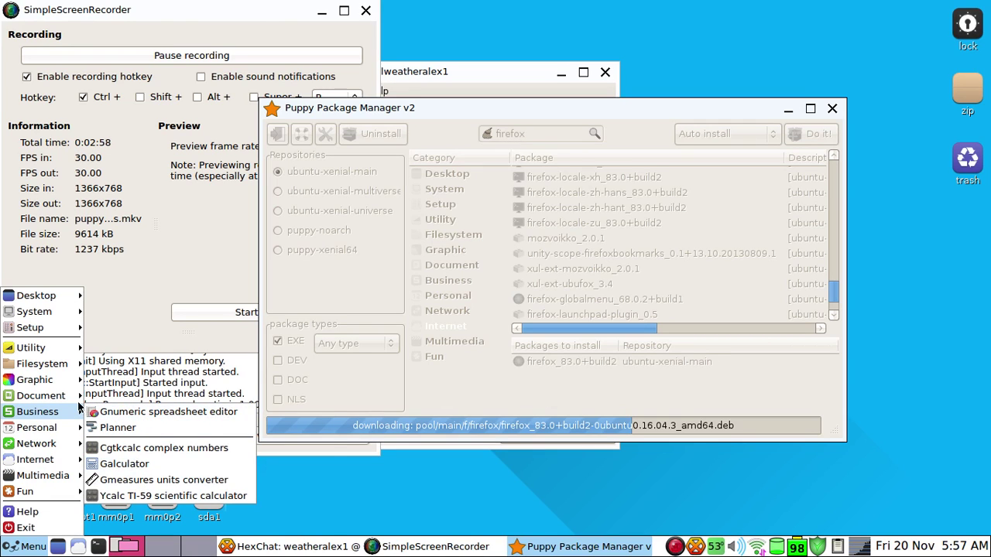
pyautogui.moveTo(78, 398)
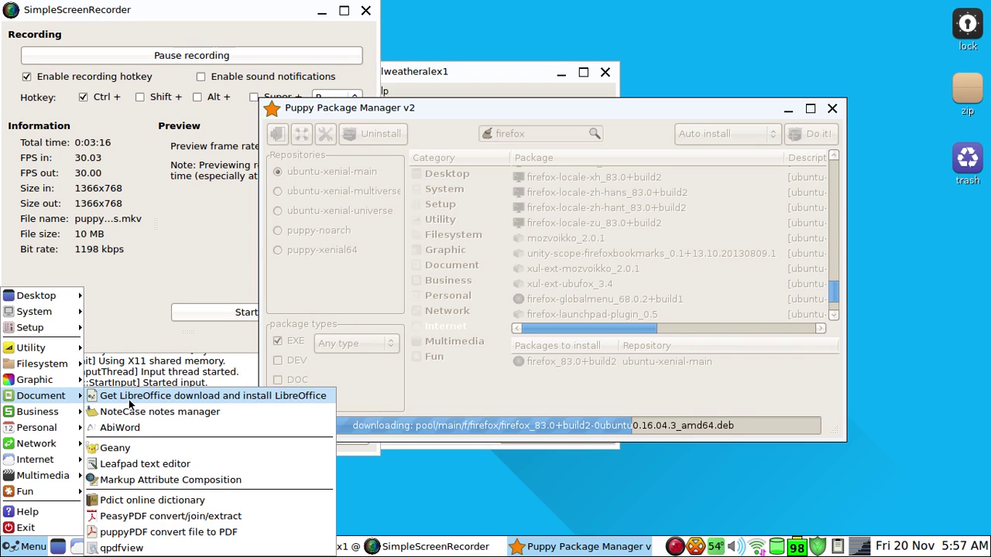
# Launch Get LibreOffice, agree to continue, and choose the Stable release 7.0.3
pyautogui.click(130, 397)
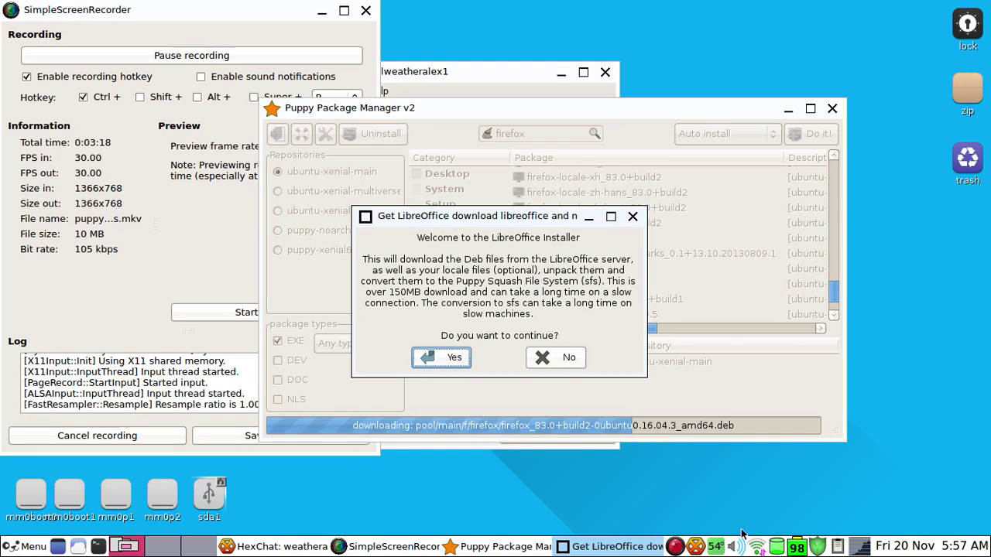
pyautogui.moveTo(777, 553)
pyautogui.moveTo(492, 221); pyautogui.dragTo(358, 182)
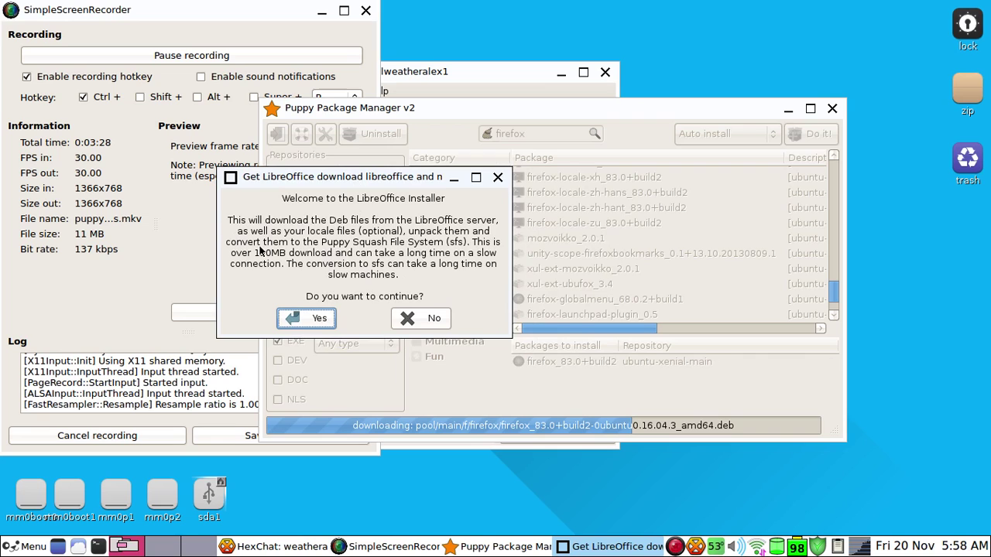
pyautogui.click(308, 319)
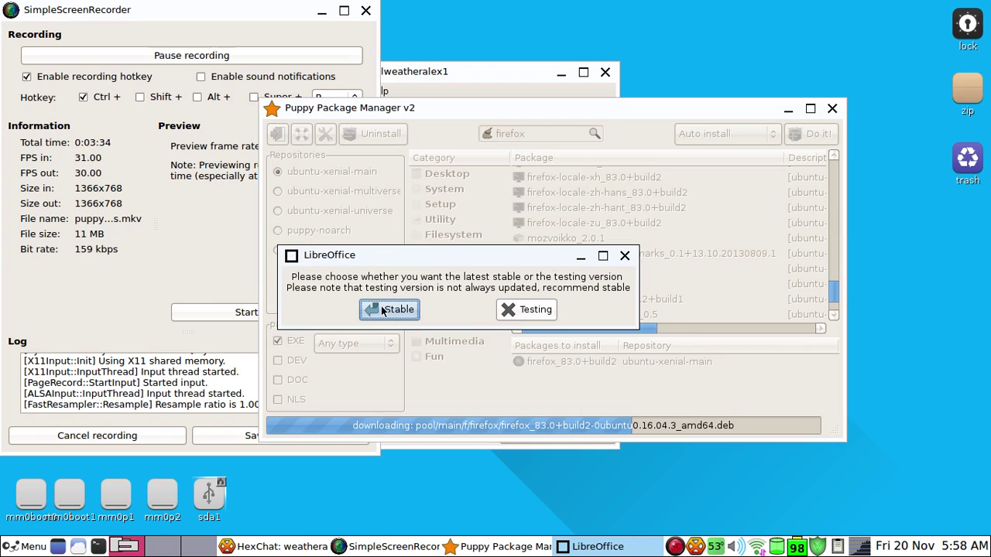
pyautogui.click(382, 310)
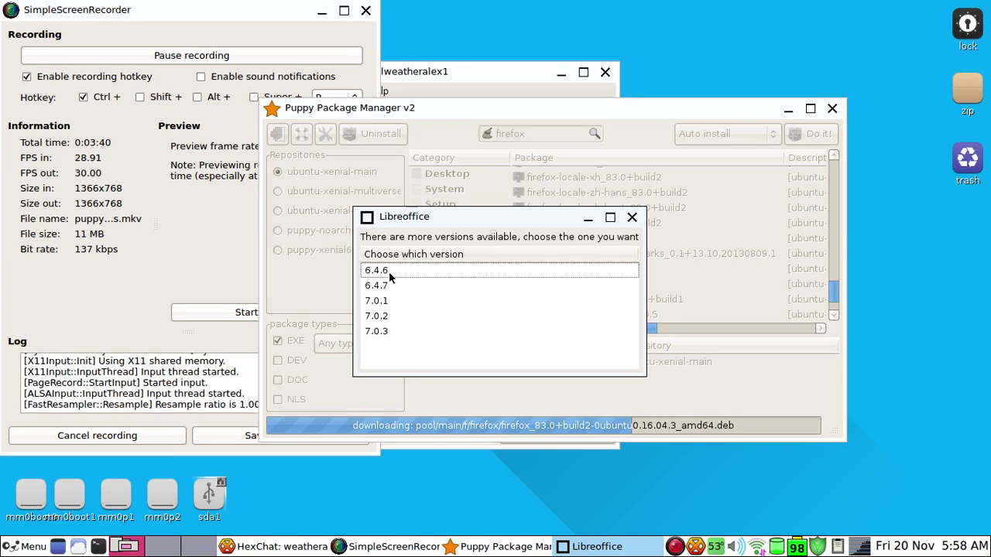
pyautogui.doubleClick(404, 330)
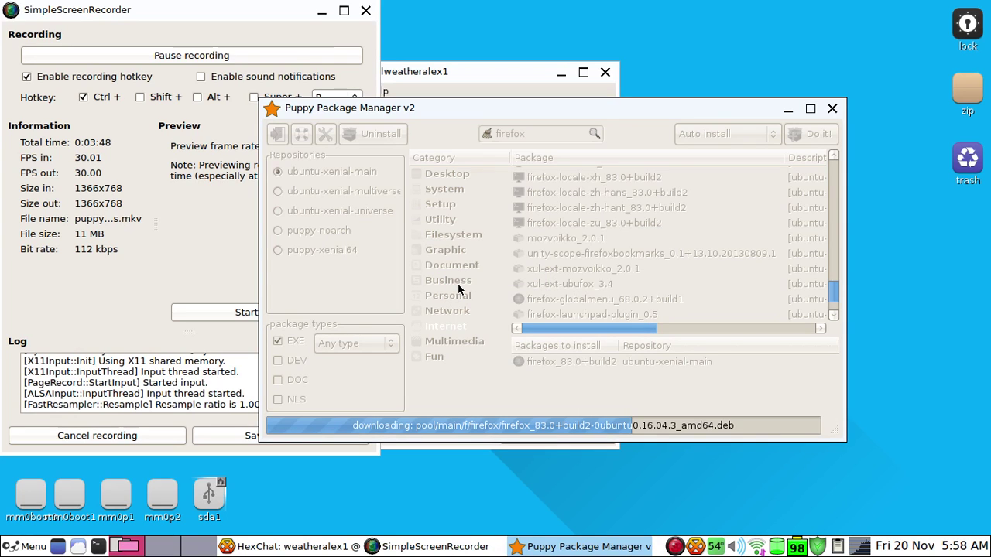
# Move Package Manager and Get LibreOffice 0.40 aside, then confirm download options with Help file checked
pyautogui.moveTo(422, 113); pyautogui.dragTo(508, 92)
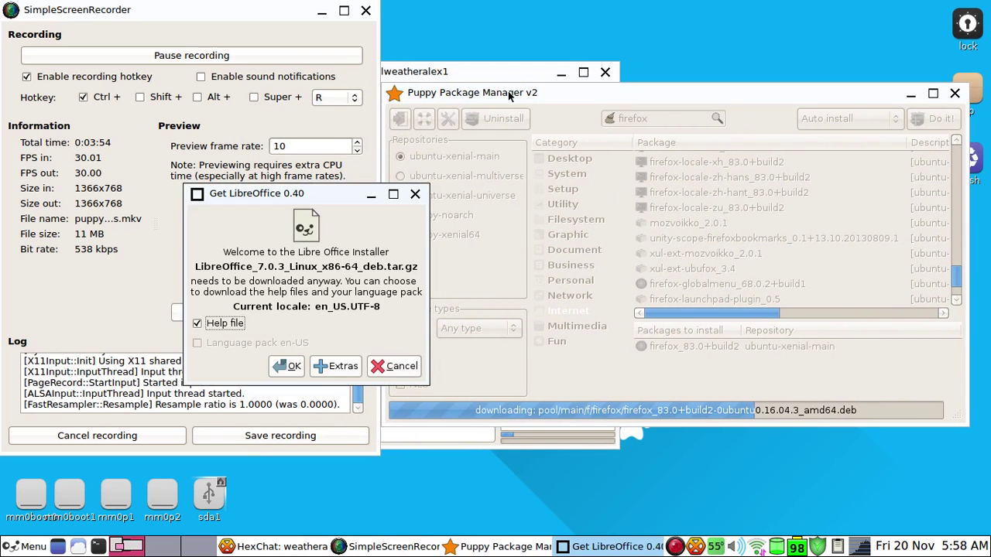
pyautogui.moveTo(327, 190); pyautogui.dragTo(501, 166)
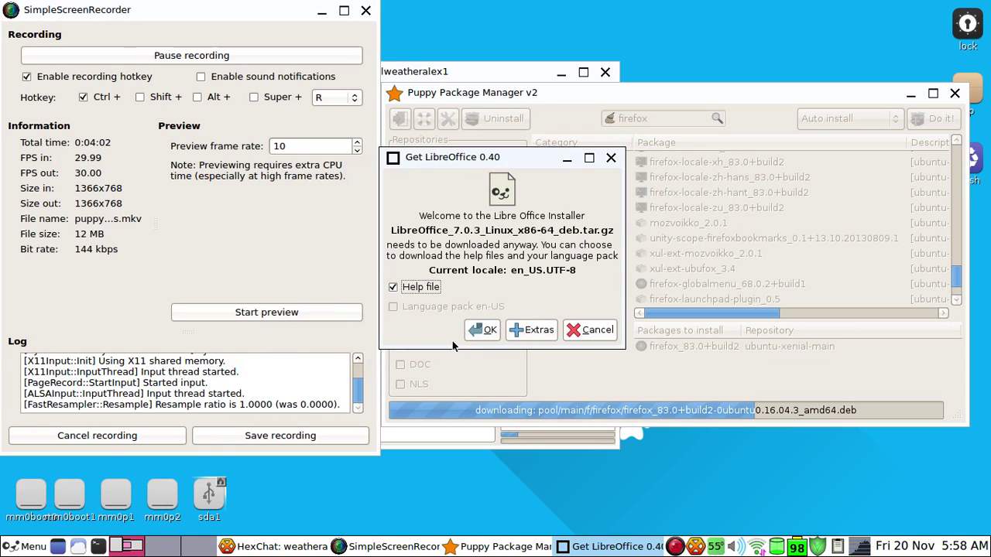
pyautogui.click(489, 326)
# Start the LibreOffice 7.0.3 and help pack downloads, moving the help download terminal aside
pyautogui.click(477, 334)
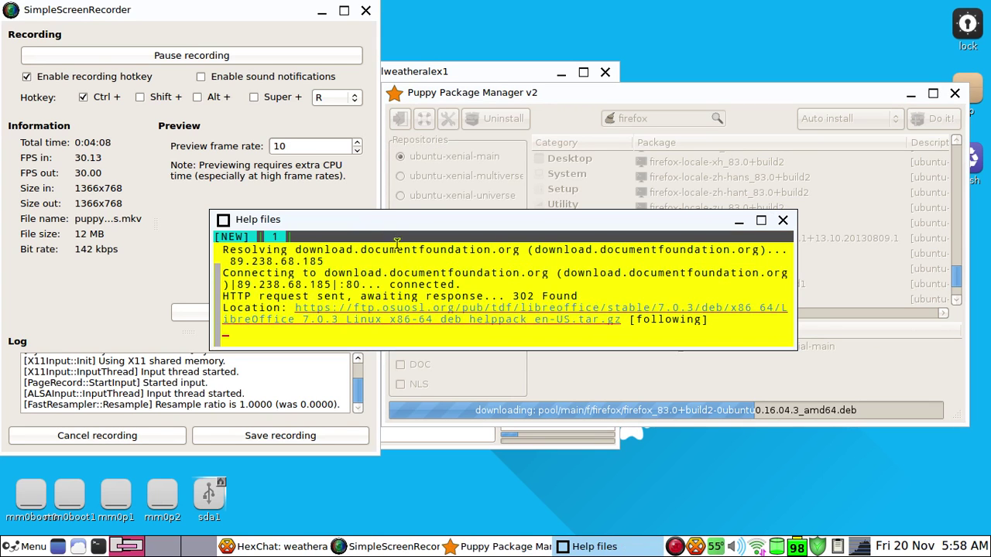
pyautogui.moveTo(369, 220); pyautogui.dragTo(536, 192)
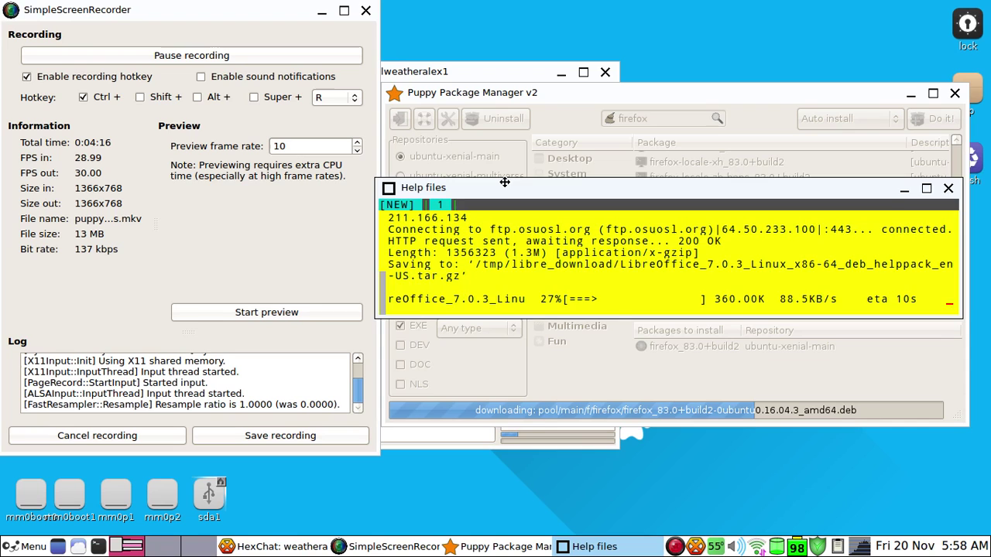
pyautogui.moveTo(504, 183); pyautogui.dragTo(508, 148)
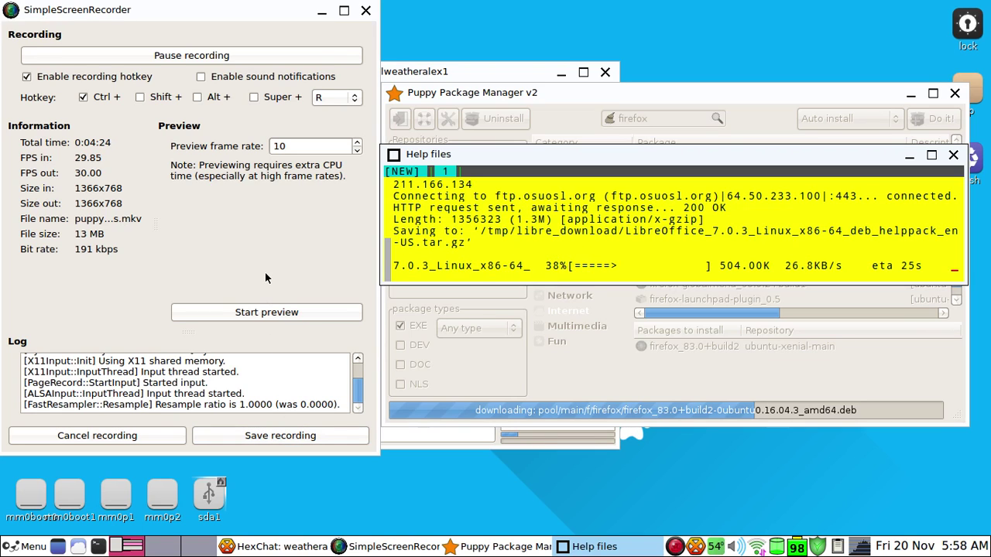
# Switch between Package Manager and the download terminal, then pause and resume screen recording
pyautogui.click(480, 546)
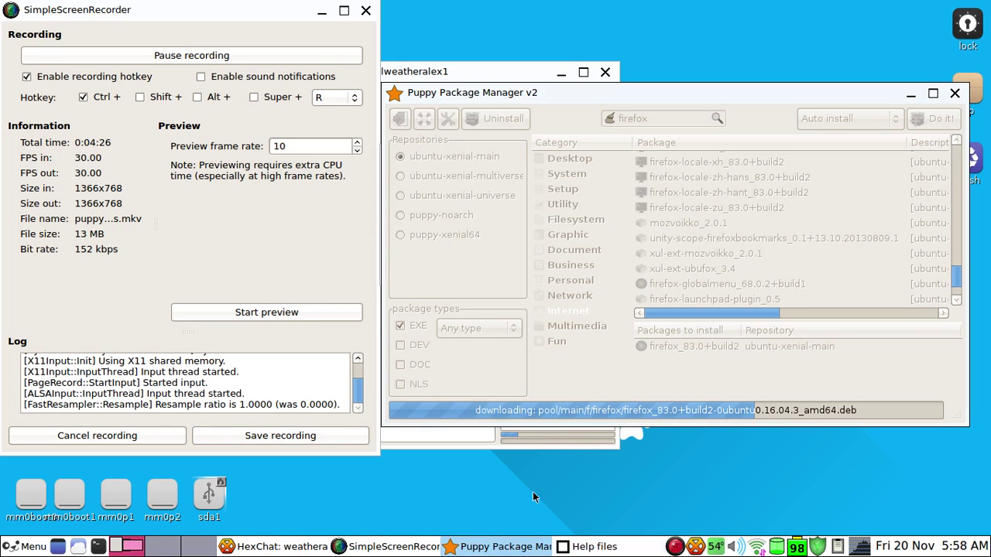
pyautogui.click(569, 548)
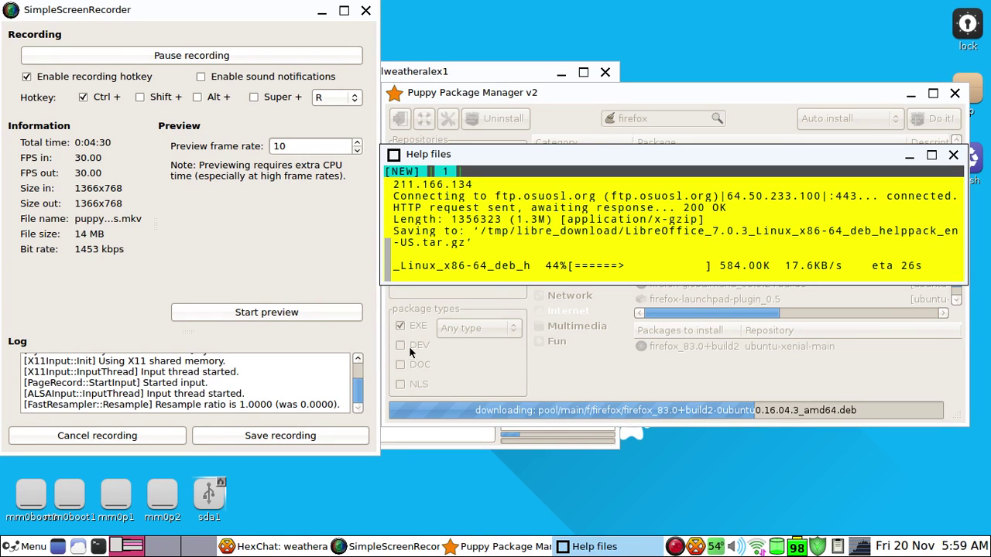
pyautogui.click(238, 117)
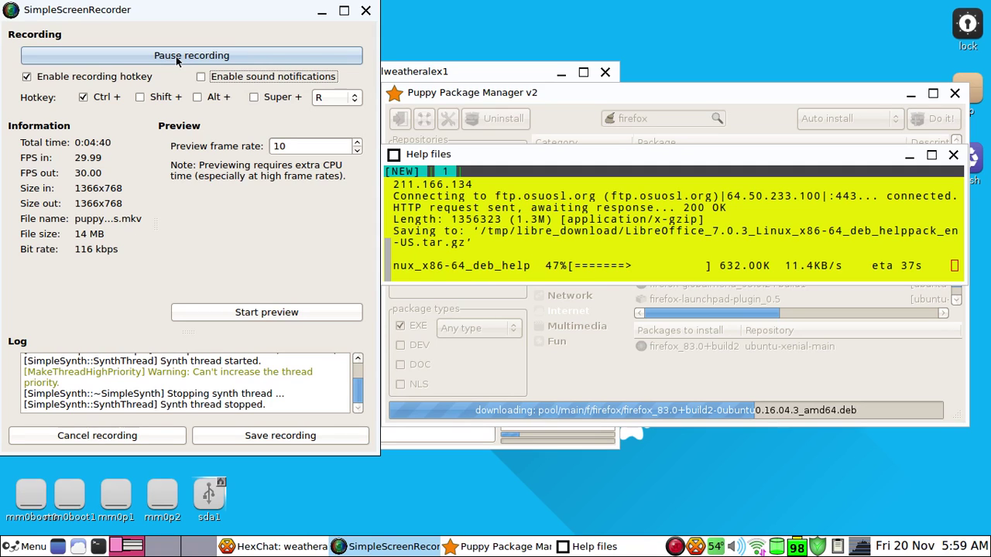
pyautogui.click(289, 65)
pyautogui.click(232, 54)
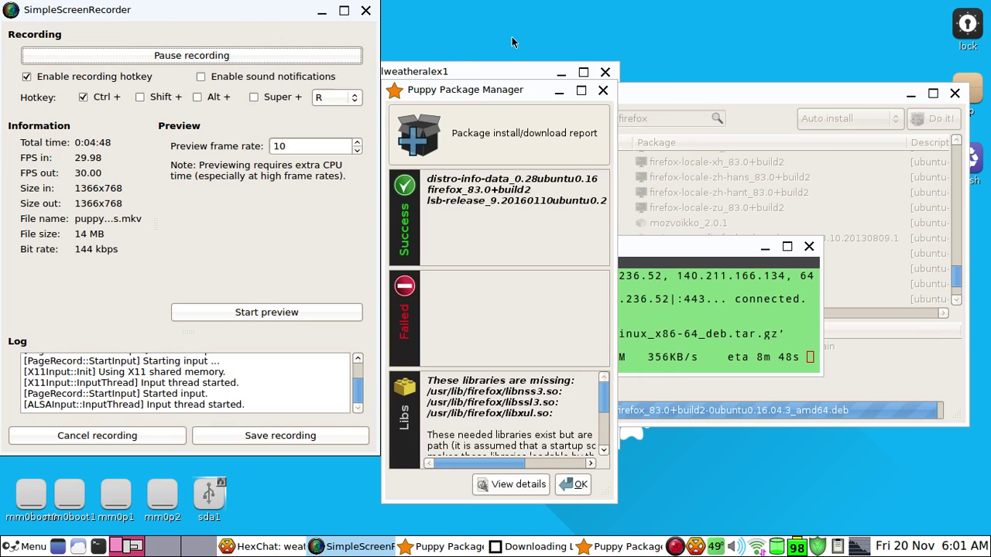
# Move the Firefox install report aside and close it with OK
pyautogui.moveTo(480, 93); pyautogui.dragTo(537, 100)
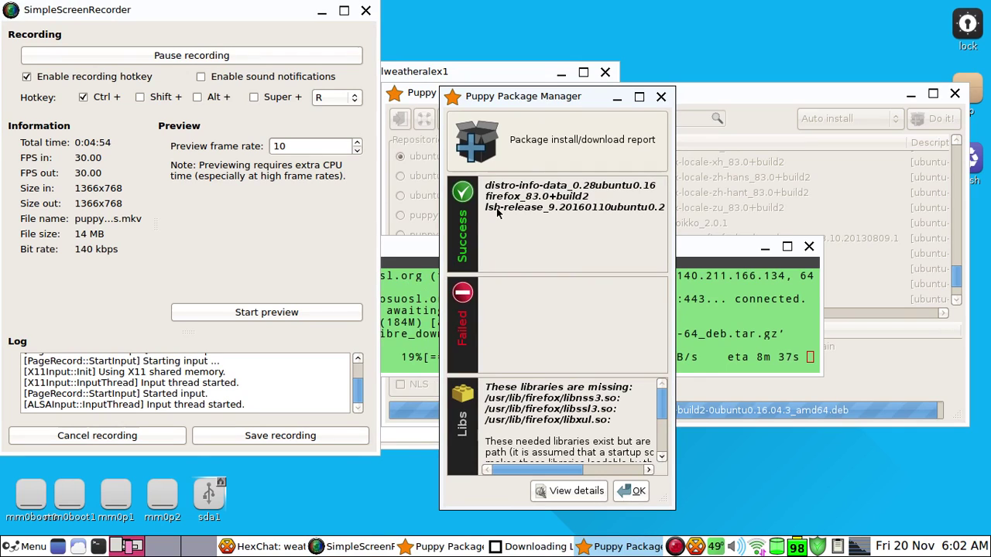
pyautogui.click(647, 491)
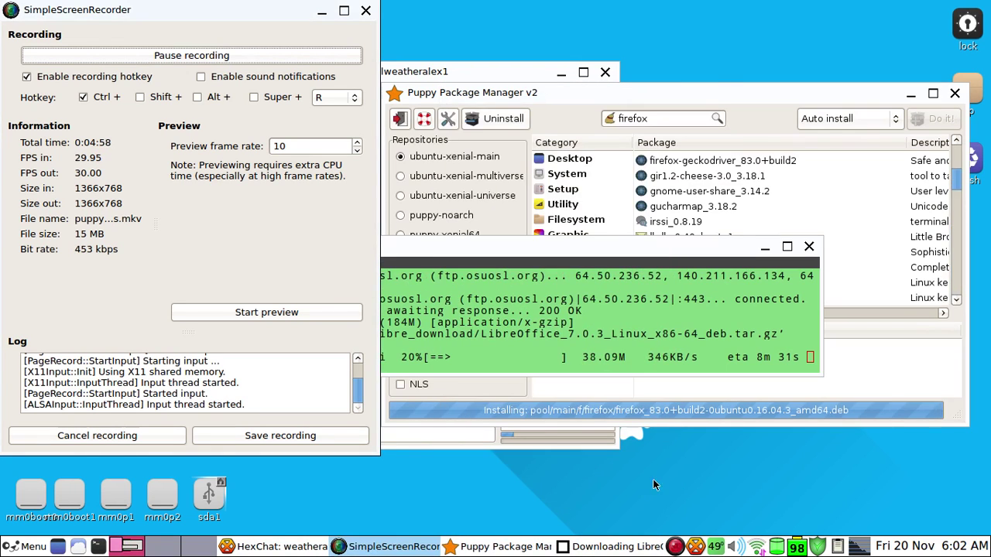
# Launch Firefox from the Menu and close its privacy notice tab
pyautogui.click(30, 547)
pyautogui.moveTo(42, 463)
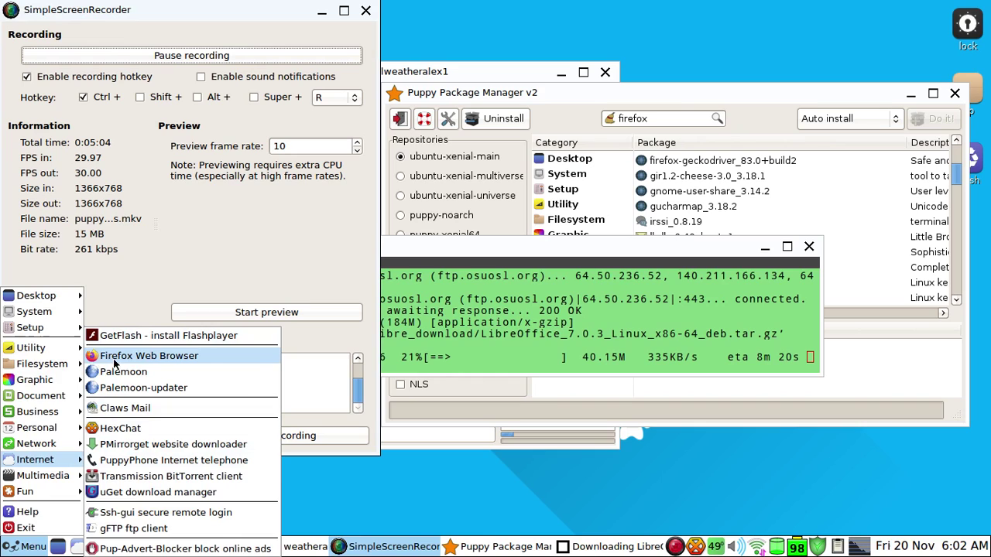
pyautogui.click(113, 358)
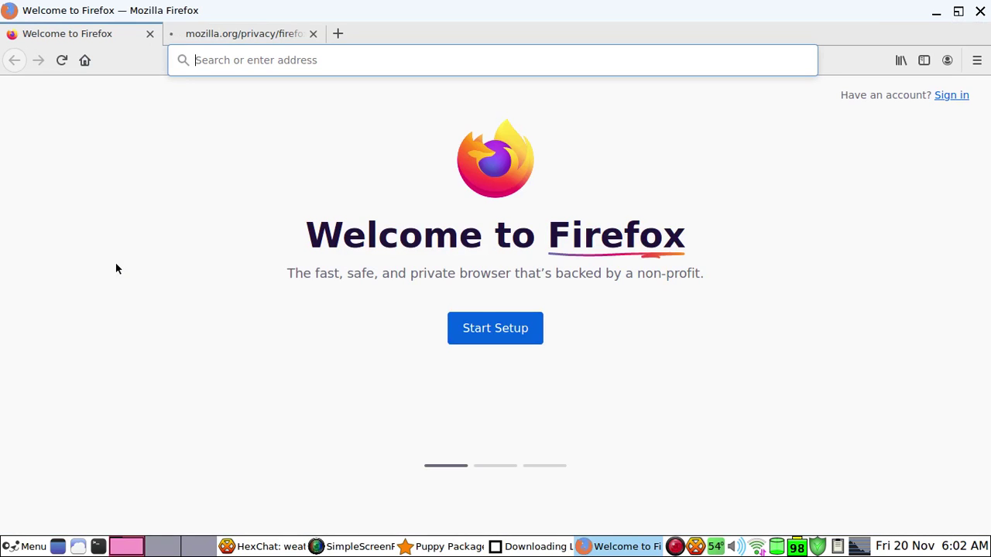
pyautogui.click(312, 34)
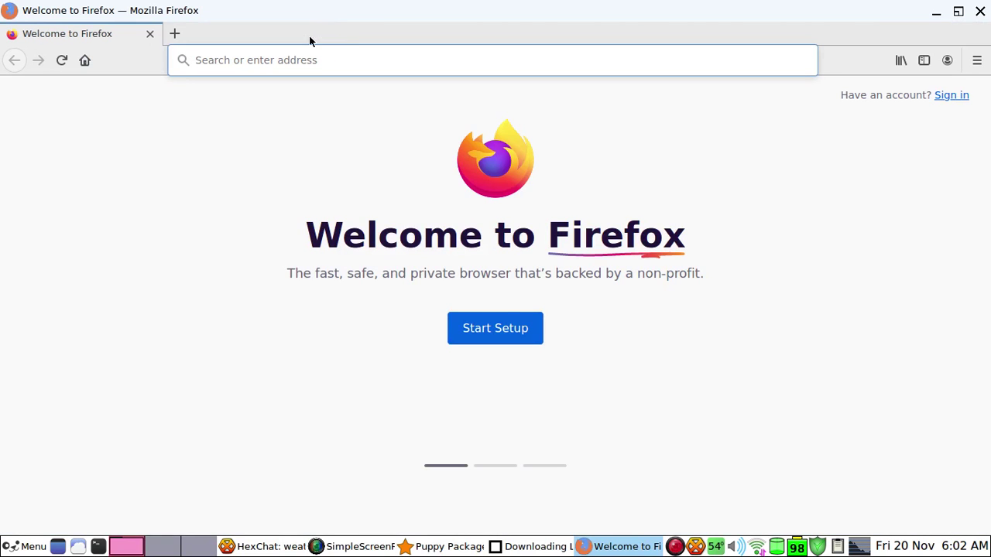
# Enter google.com, then replace the address with weatheralex1.gq and load the site
pyautogui.write('goog')
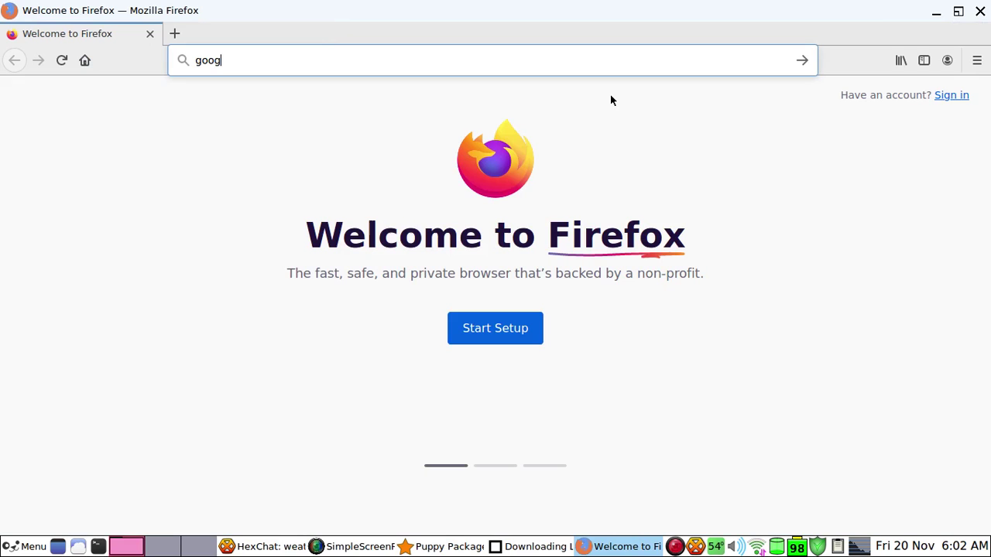
pyautogui.write('le.com/?gws_rd=ssl')
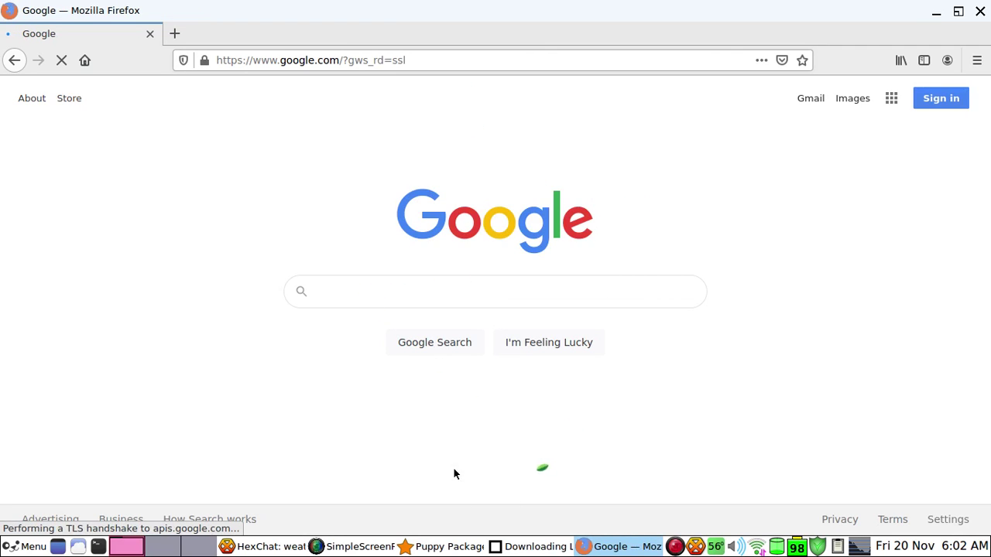
pyautogui.click(300, 61)
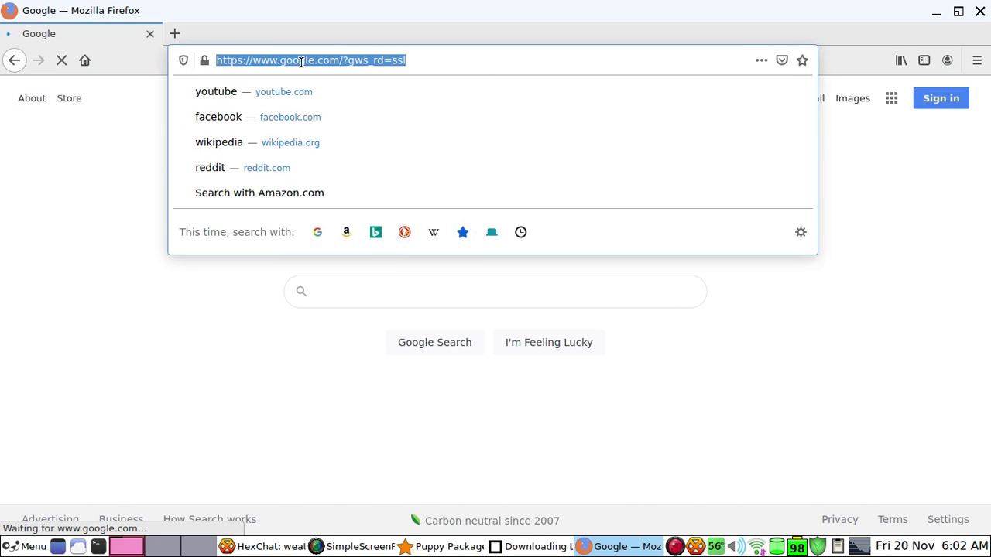
pyautogui.write('wea')
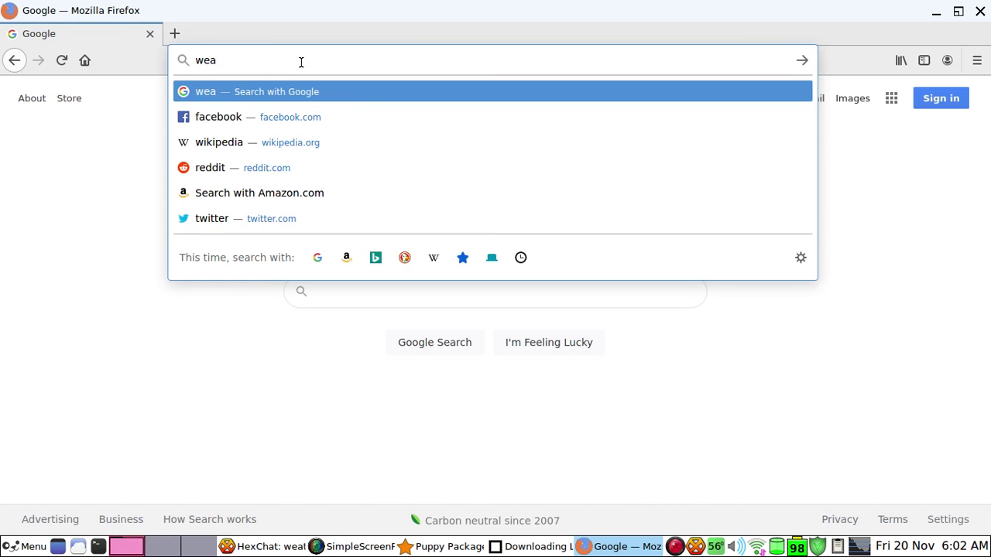
pyautogui.write('theral')
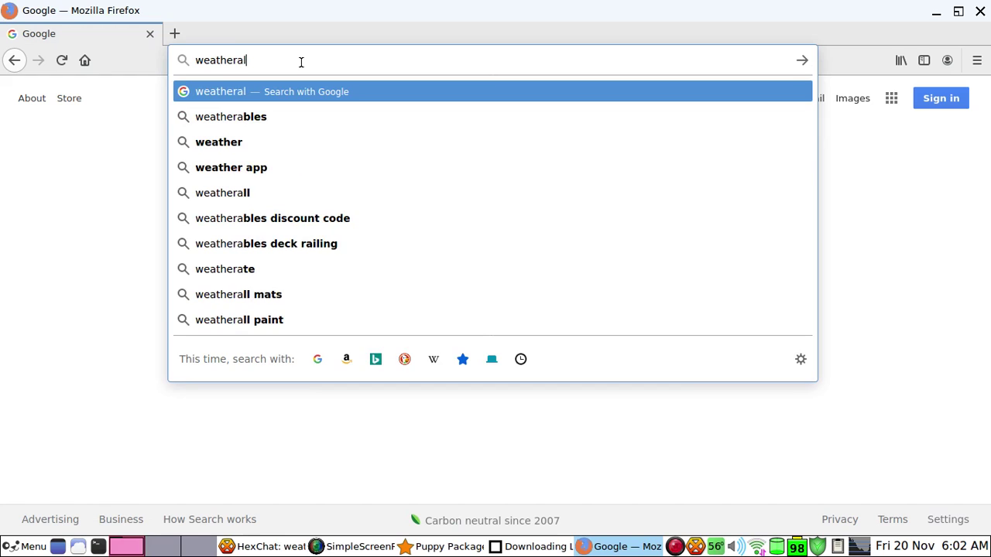
pyautogui.write('ex1.')
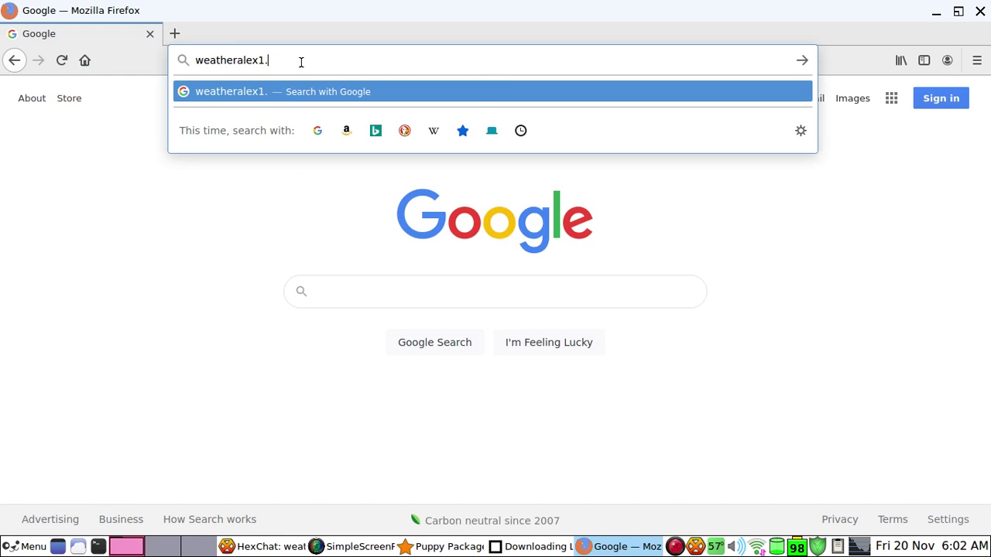
pyautogui.write('gq')
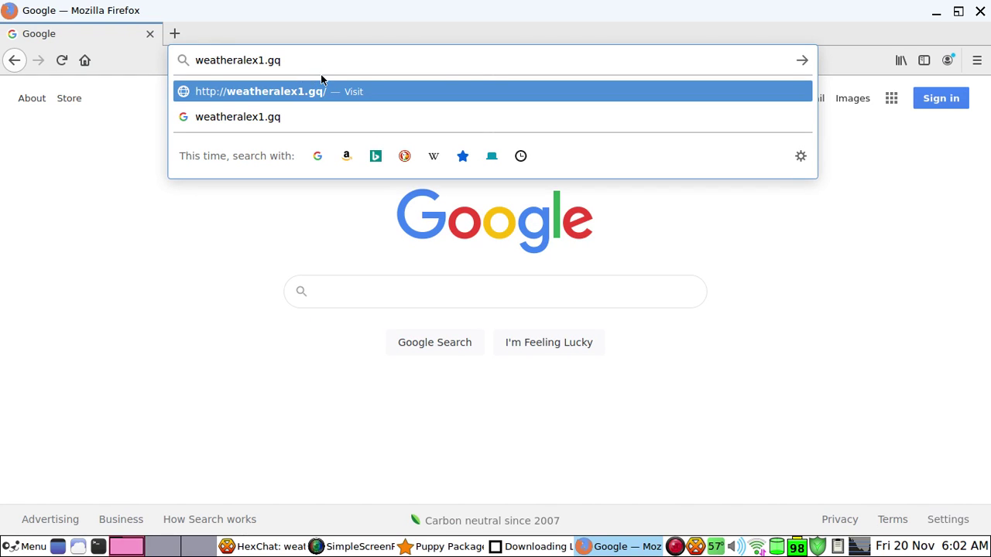
pyautogui.press('Return')
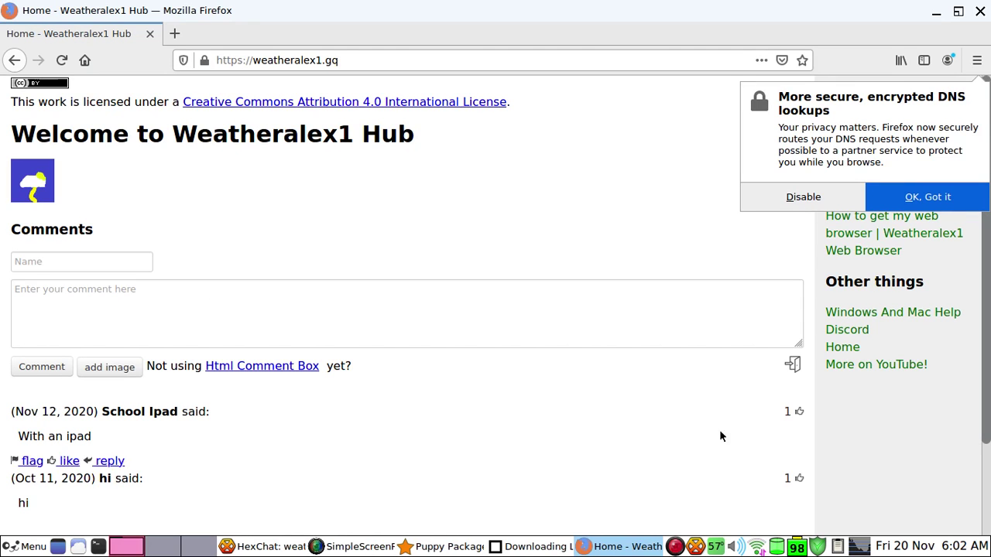
# Dismiss the DNS notice, like the 'With an ipad' comment, then close Firefox
pyautogui.click(835, 195)
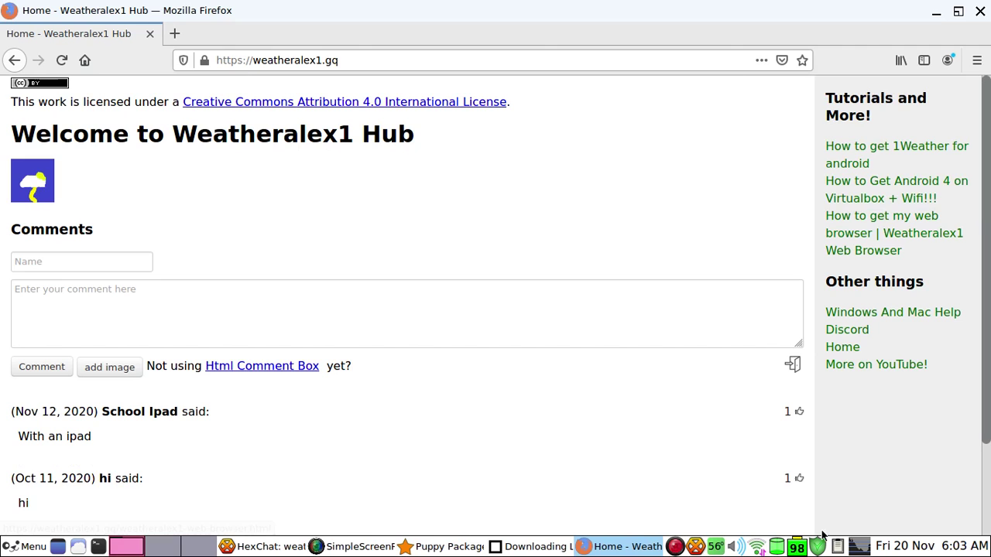
pyautogui.moveTo(803, 438)
pyautogui.click(70, 461)
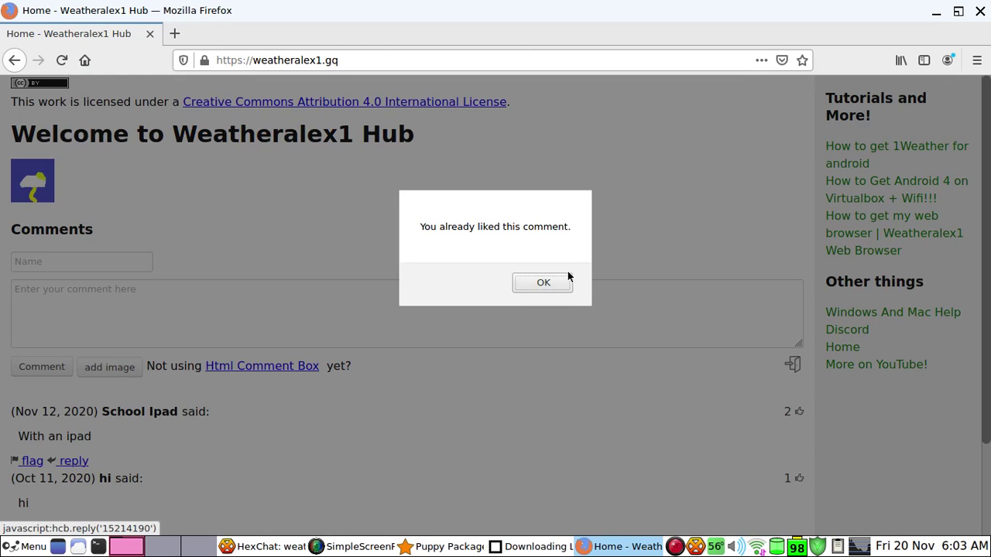
pyautogui.click(555, 282)
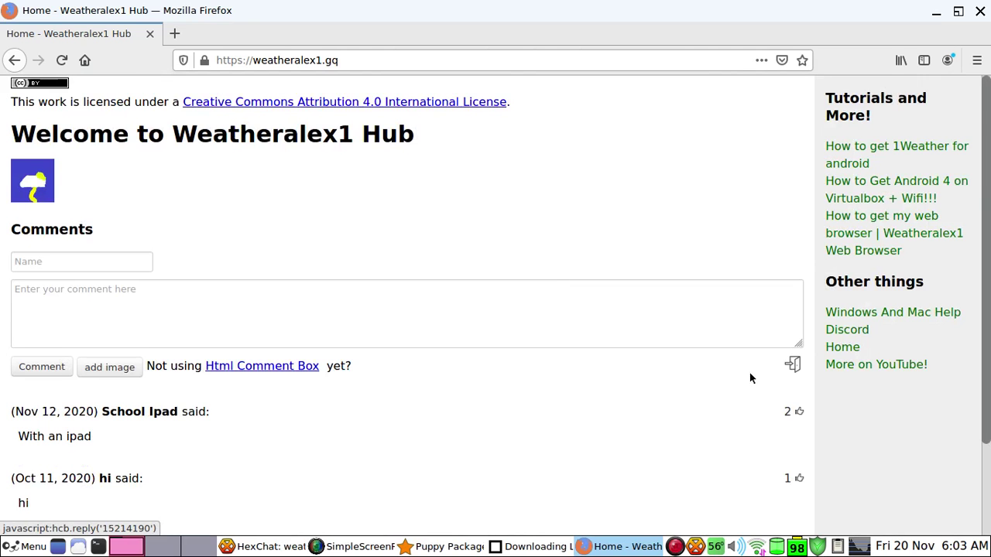
pyautogui.click(794, 368)
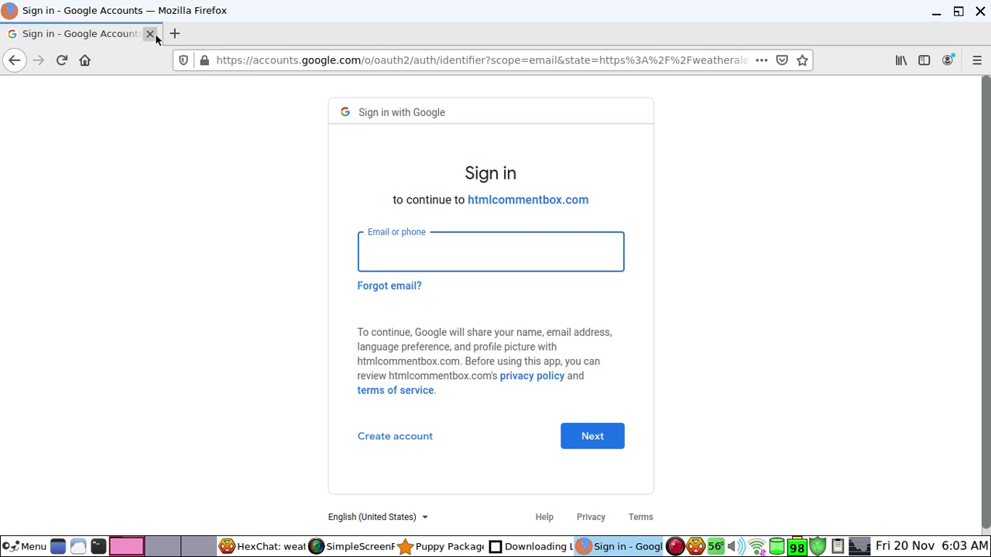
pyautogui.click(150, 34)
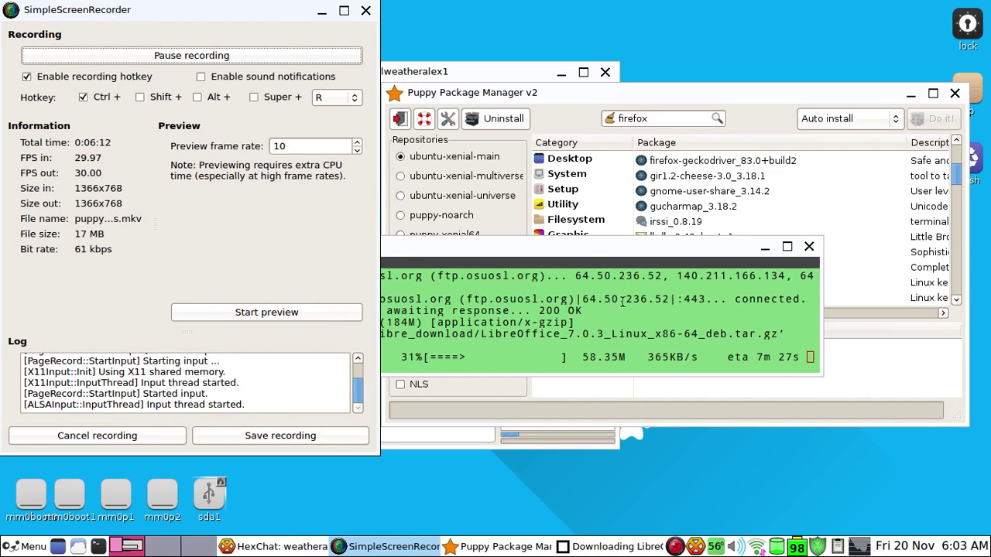
# Bring Puppy Package Manager forward and browse the Network category packages
pyautogui.click(569, 99)
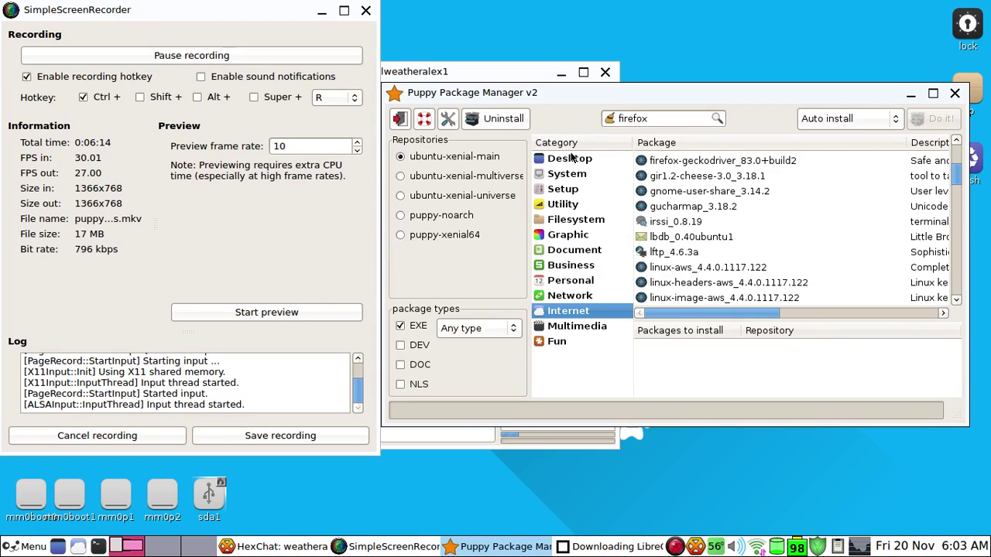
pyautogui.click(573, 296)
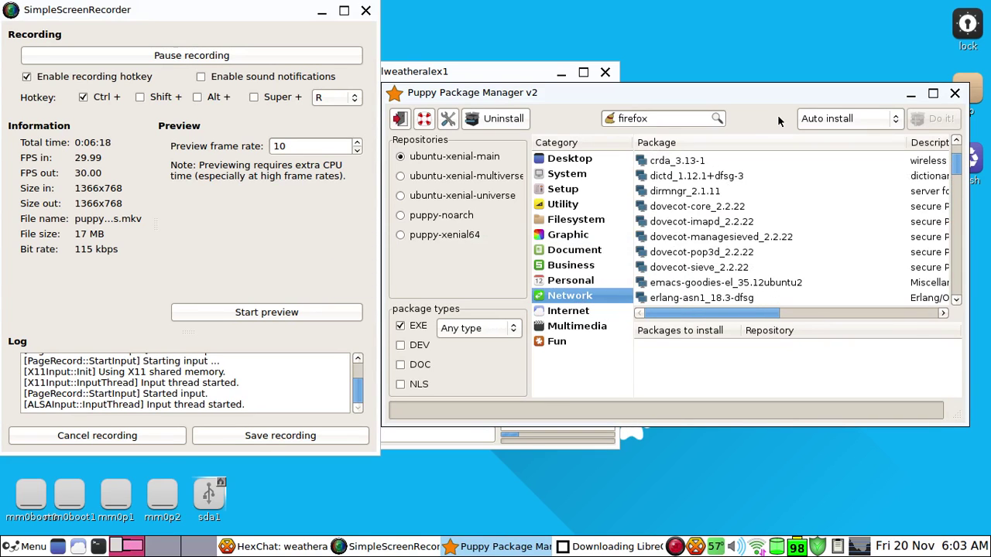
pyautogui.scroll(-3, 717, 242)
pyautogui.scroll(-15, 717, 244)
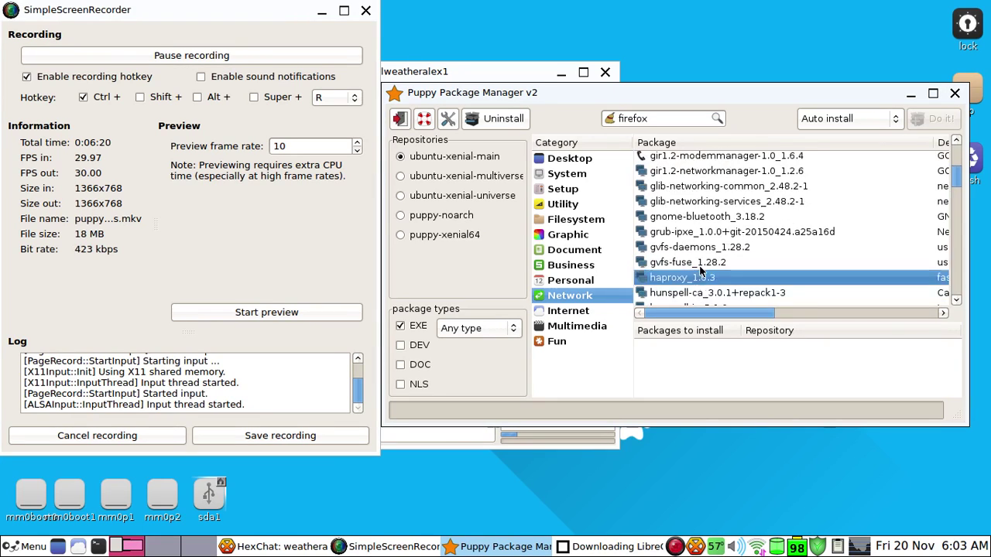
pyautogui.scroll(-20, 692, 260)
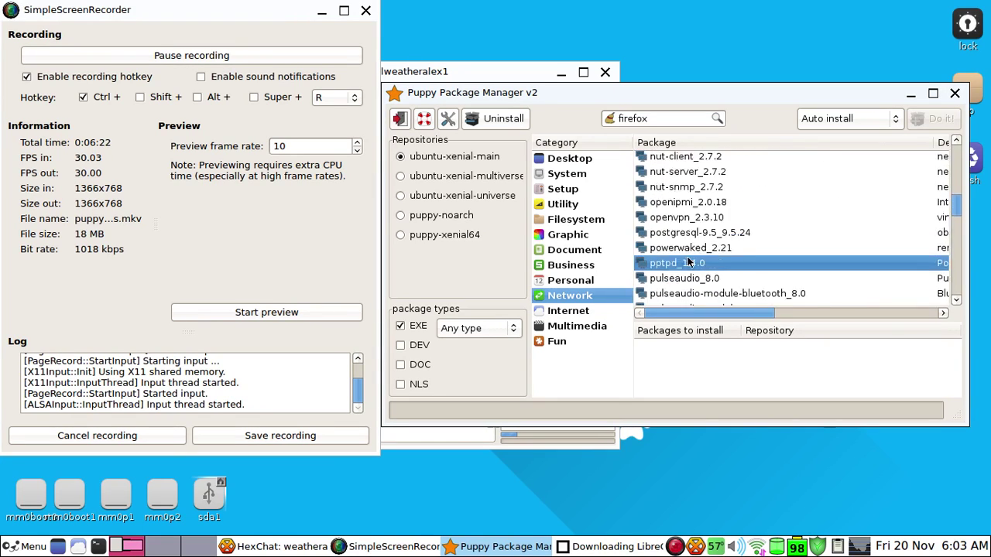
pyautogui.scroll(-10, 710, 222)
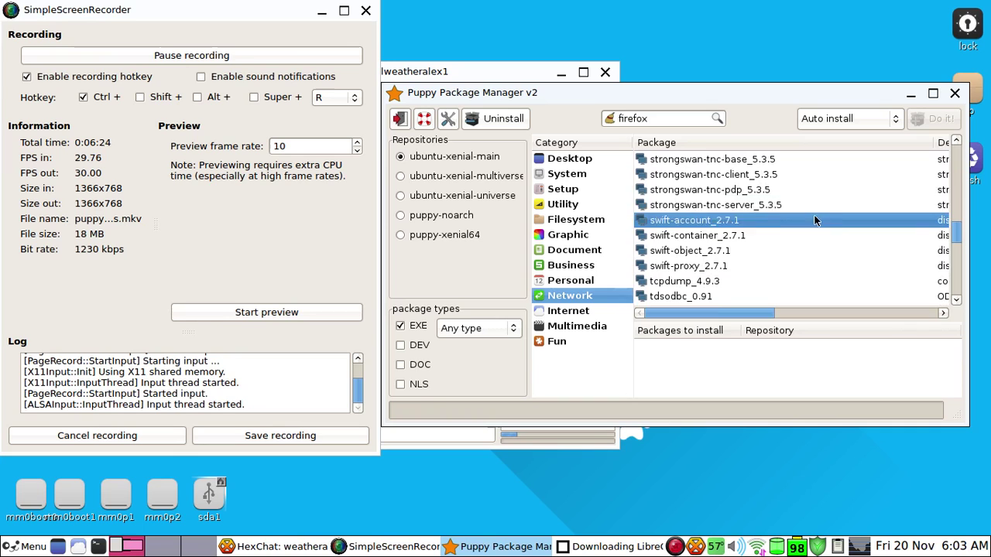
pyautogui.moveTo(957, 237); pyautogui.dragTo(957, 304)
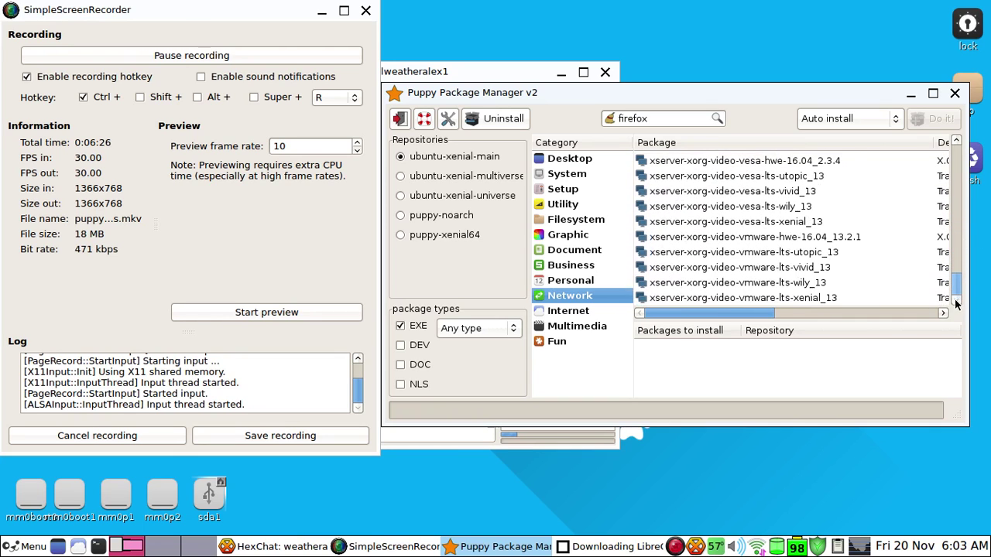
# List the Personal category packages, starting with alembic_0.8.2
pyautogui.click(609, 284)
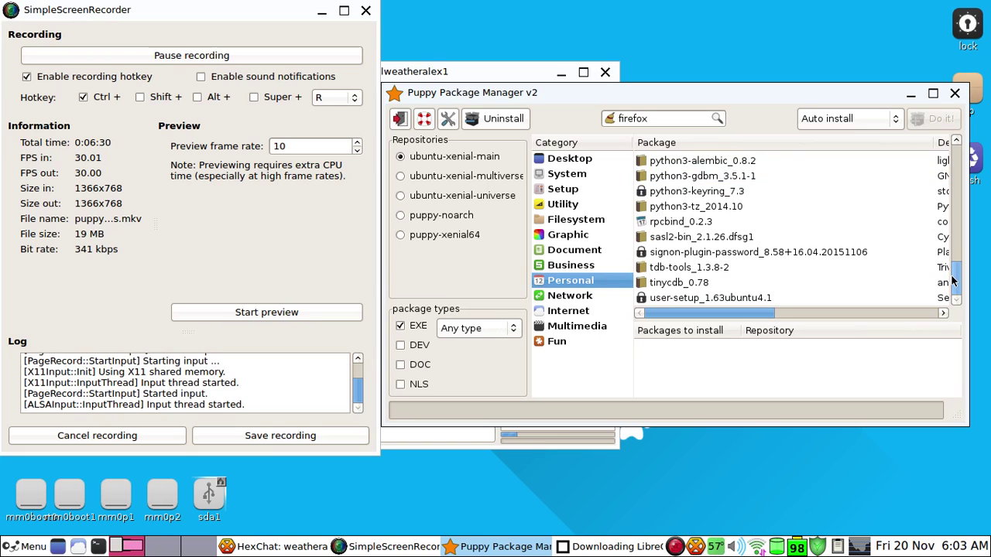
pyautogui.moveTo(957, 274); pyautogui.dragTo(959, 151)
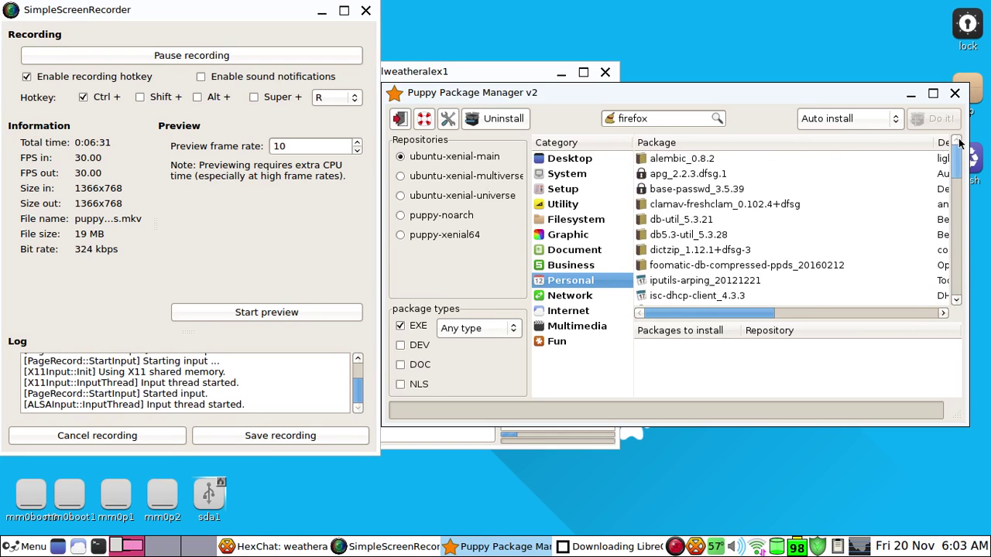
pyautogui.click(31, 546)
pyautogui.moveTo(59, 430)
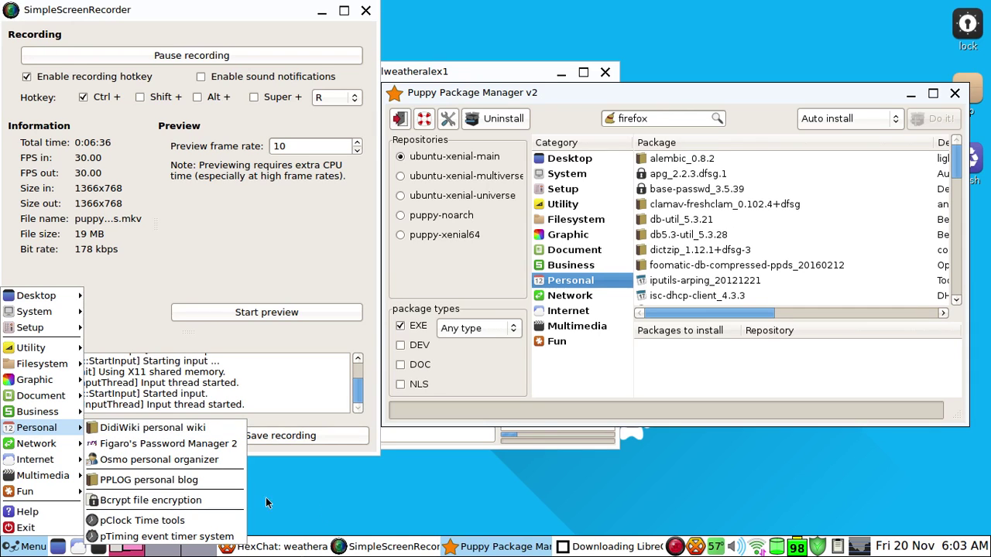
pyautogui.click(368, 505)
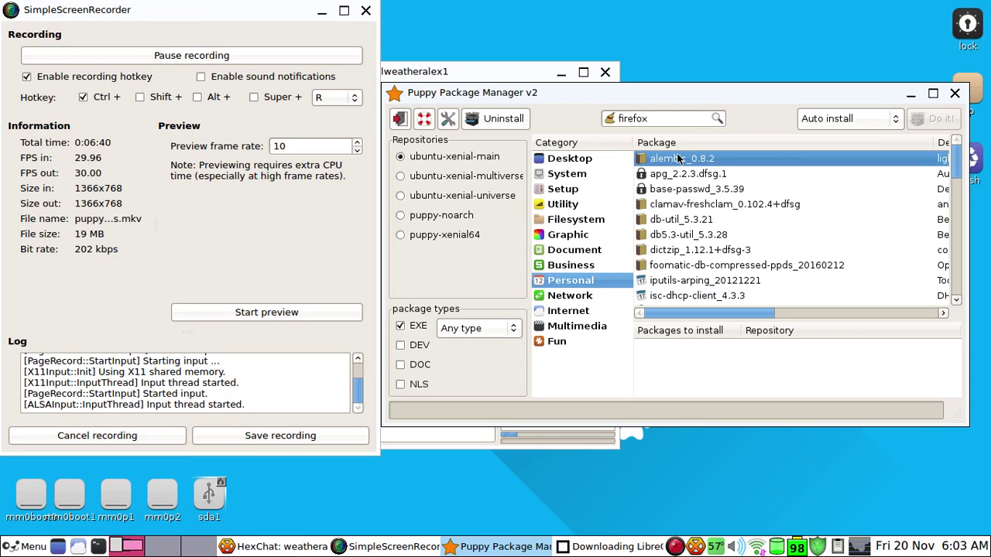
pyautogui.click(696, 118)
# Search the packages for 'cal' and dismiss the version differences dialogs
pyautogui.moveTo(697, 119); pyautogui.dragTo(572, 113)
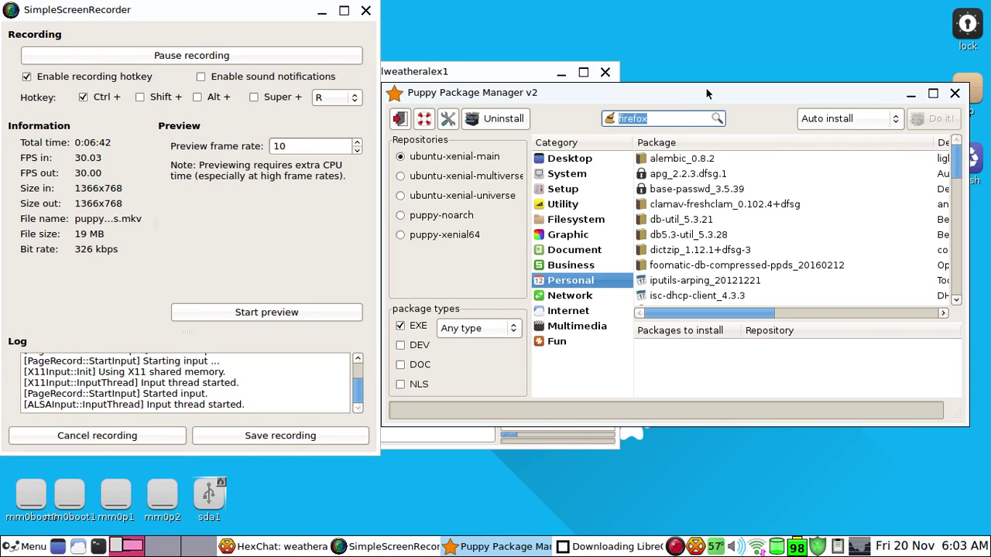
pyautogui.write('cal')
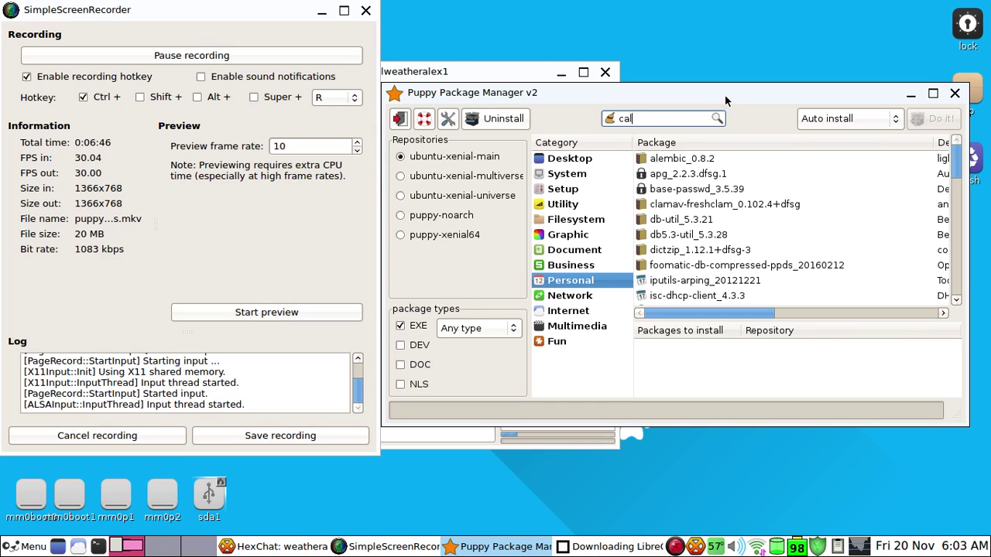
pyautogui.click(721, 118)
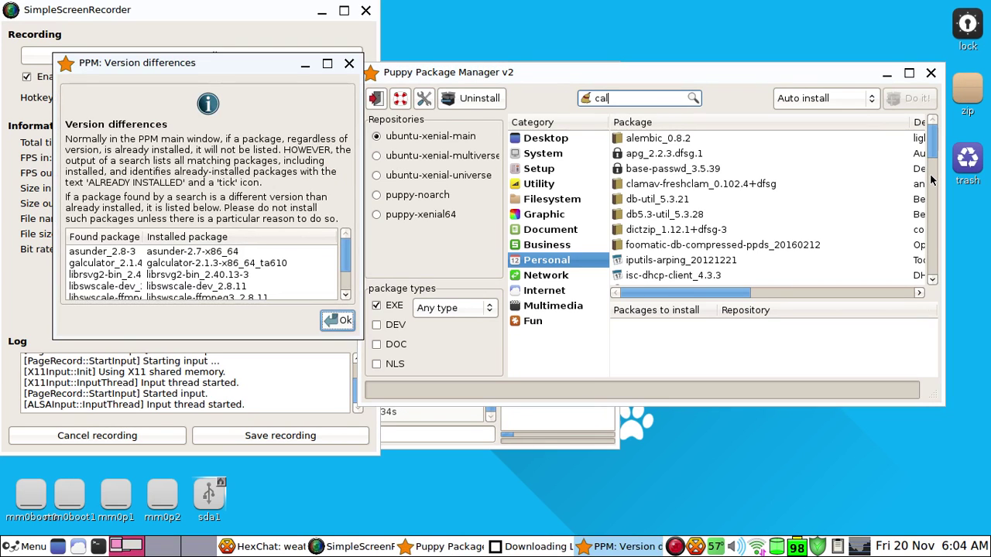
pyautogui.scroll(-10, 838, 217)
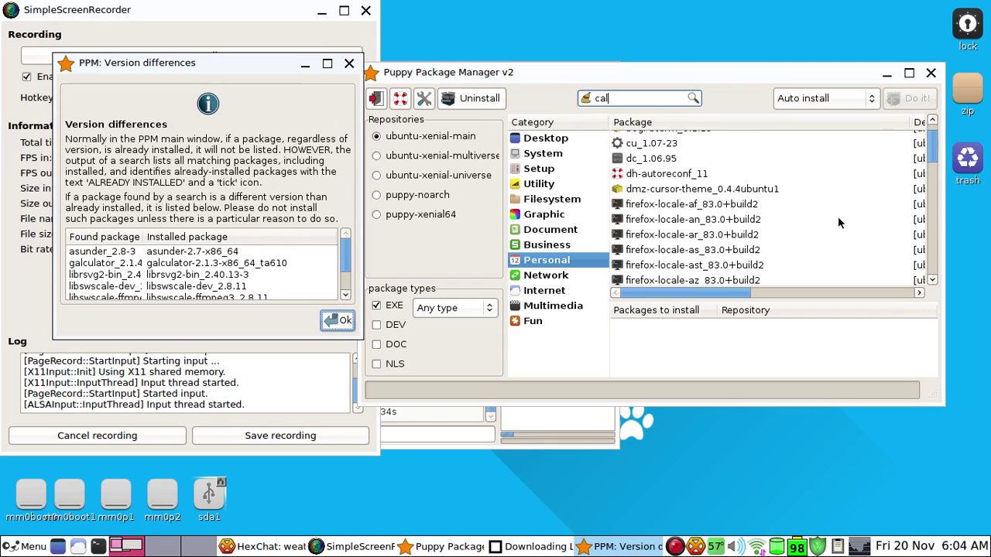
pyautogui.moveTo(178, 65); pyautogui.dragTo(514, 116)
pyautogui.scroll(-2, 630, 347)
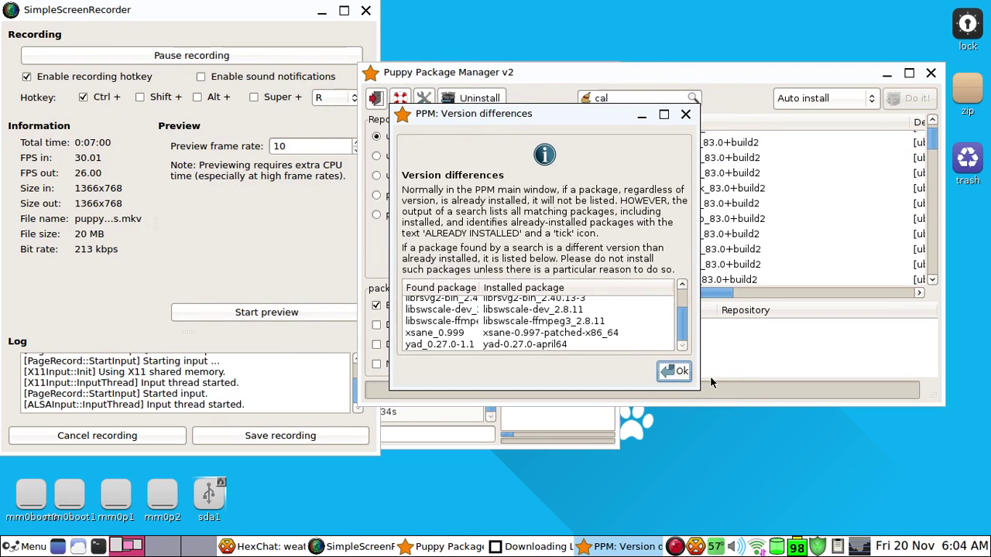
pyautogui.click(674, 372)
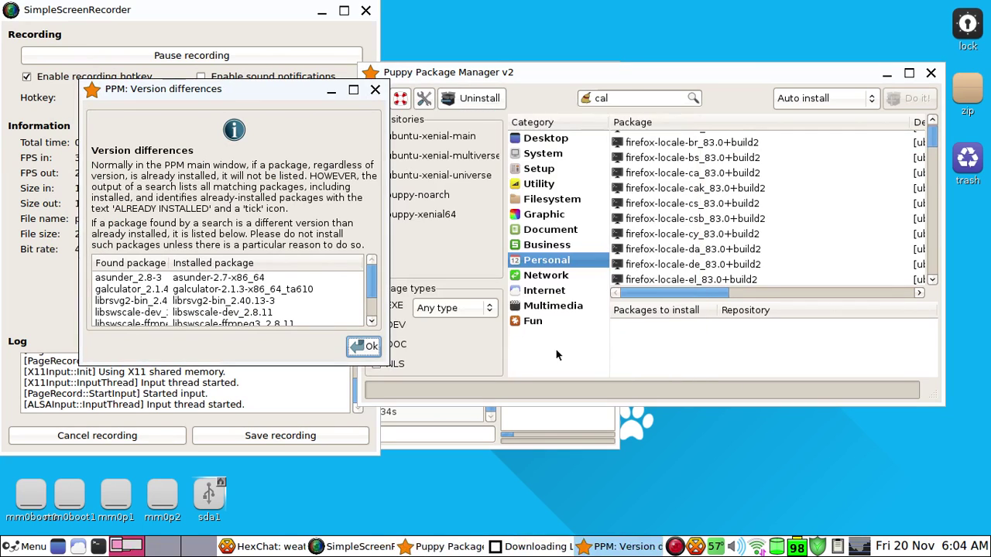
pyautogui.click(363, 347)
pyautogui.click(654, 235)
# Add gnome-calculator_3.18.3 from the Business category to the install queue
pyautogui.scroll(-1, 655, 220)
pyautogui.scroll(-20, 654, 221)
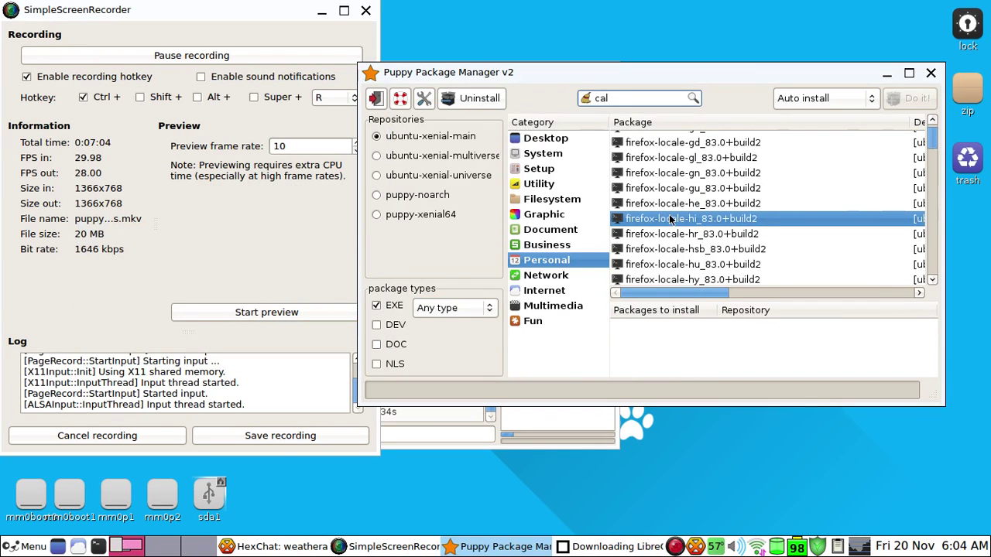
pyautogui.scroll(-20, 793, 197)
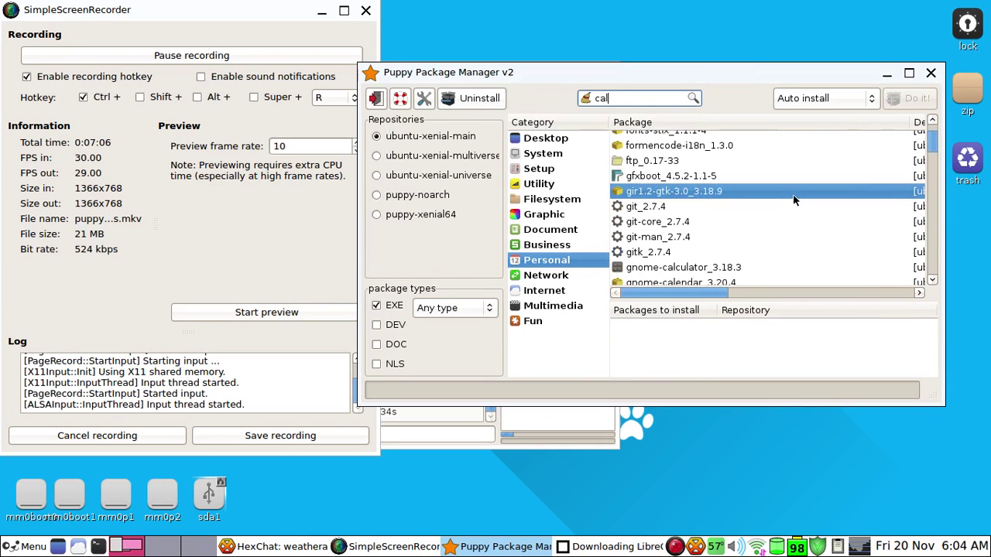
pyautogui.scroll(-20, 797, 184)
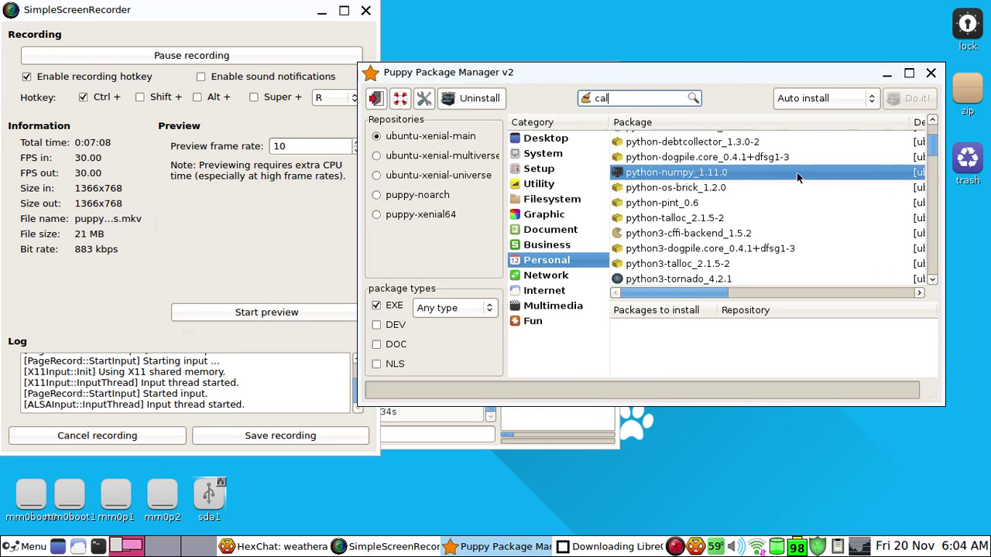
pyautogui.scroll(-15, 919, 147)
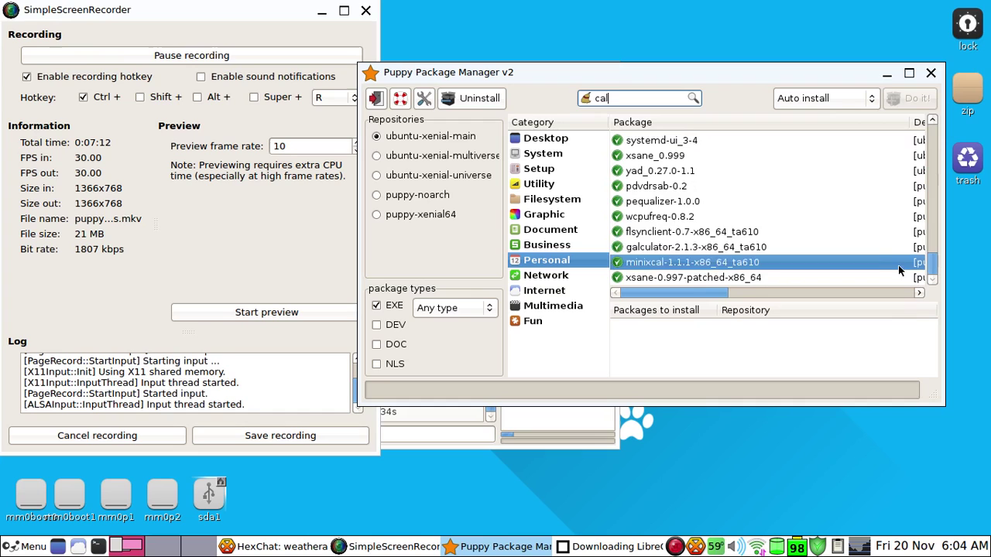
pyautogui.click(588, 246)
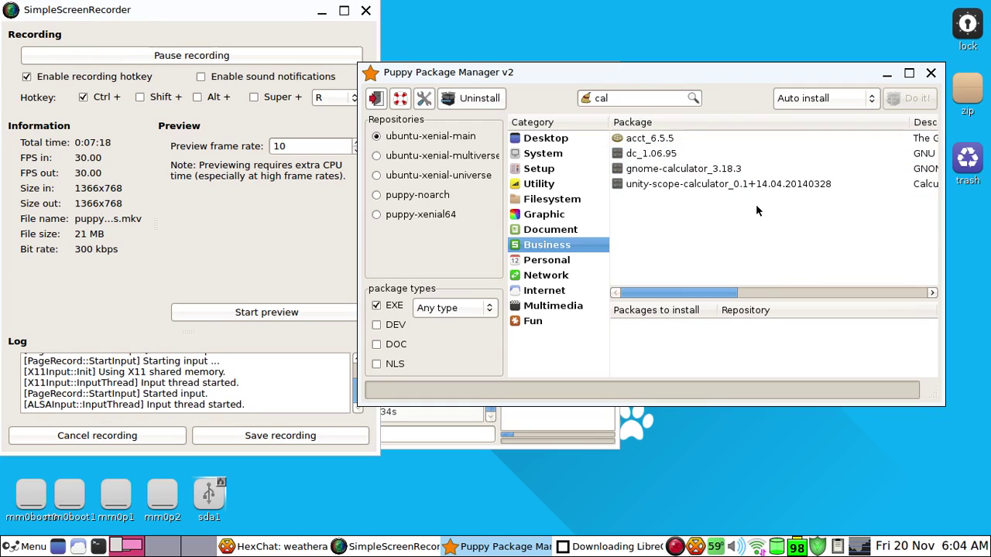
pyautogui.click(684, 168)
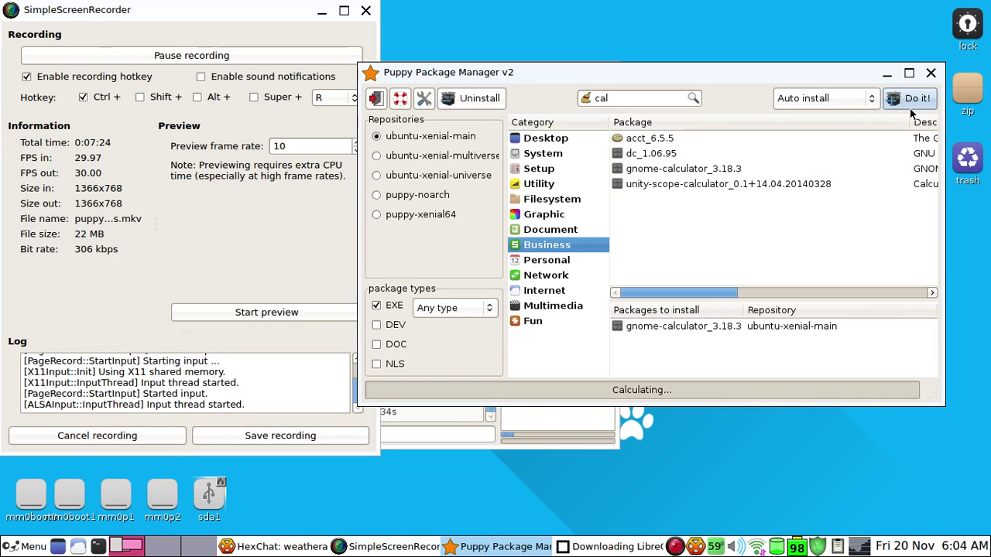
# Browse the packages in the Document category
pyautogui.click(570, 231)
pyautogui.scroll(-3, 667, 171)
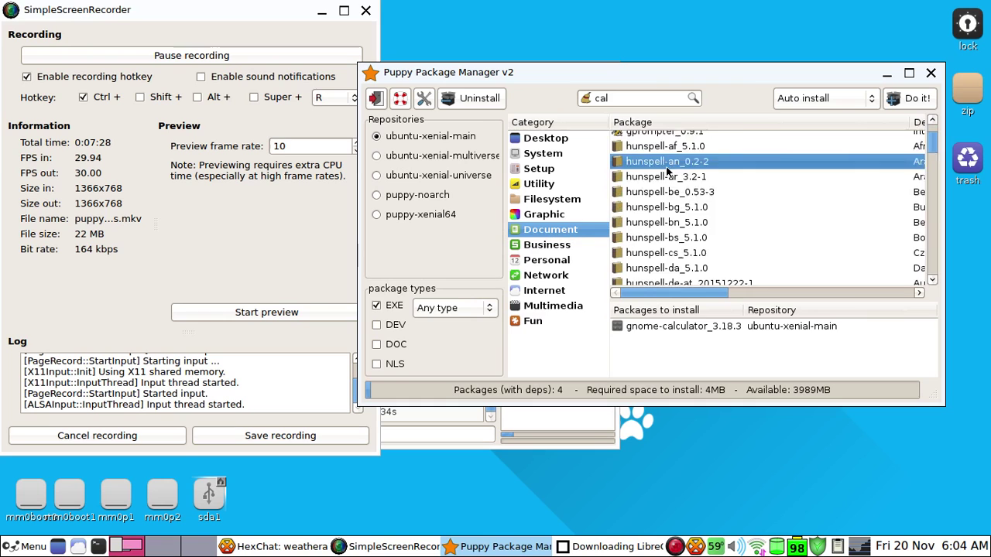
pyautogui.scroll(-15, 668, 170)
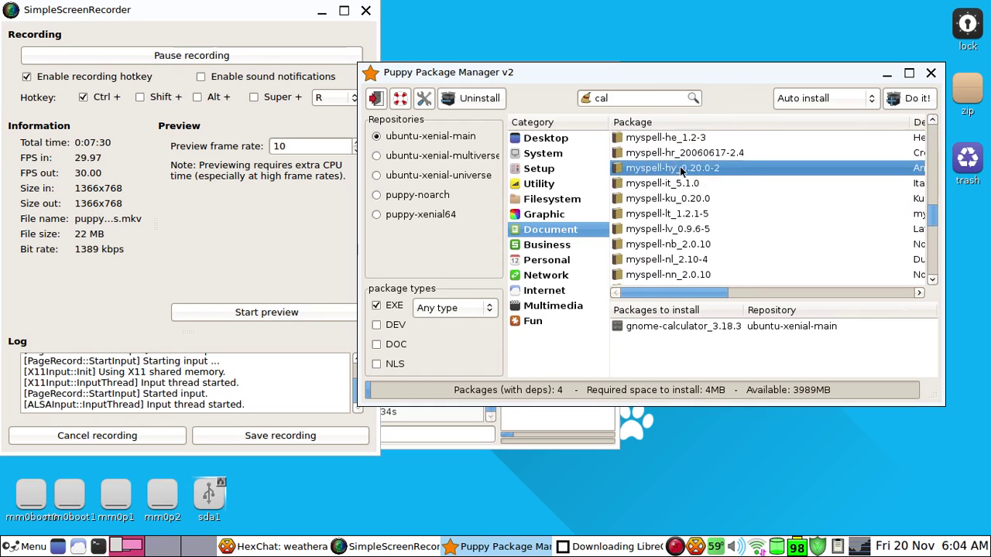
pyautogui.scroll(-15, 682, 171)
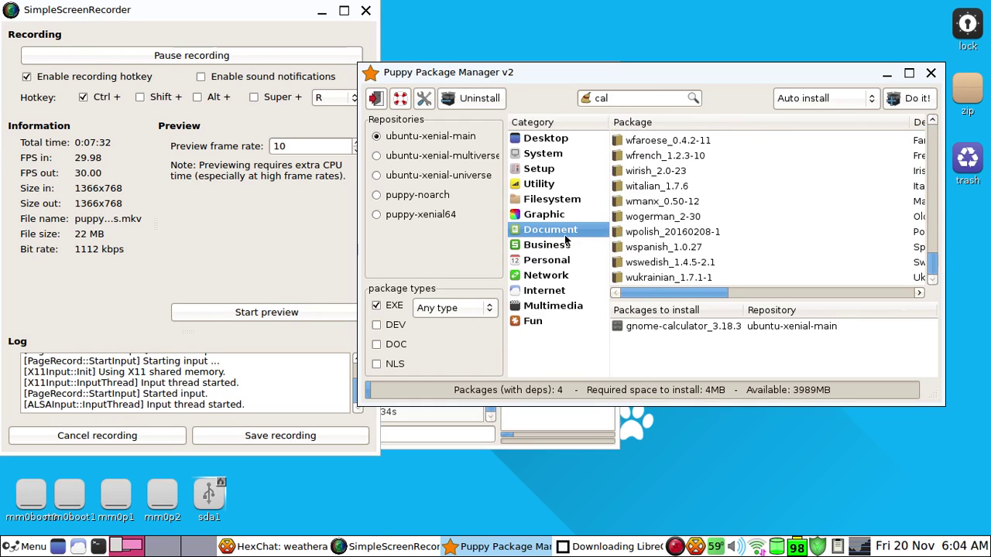
pyautogui.click(13, 548)
# Launch AbiWord from the Document applications menu
pyautogui.moveTo(51, 418)
pyautogui.moveTo(46, 396)
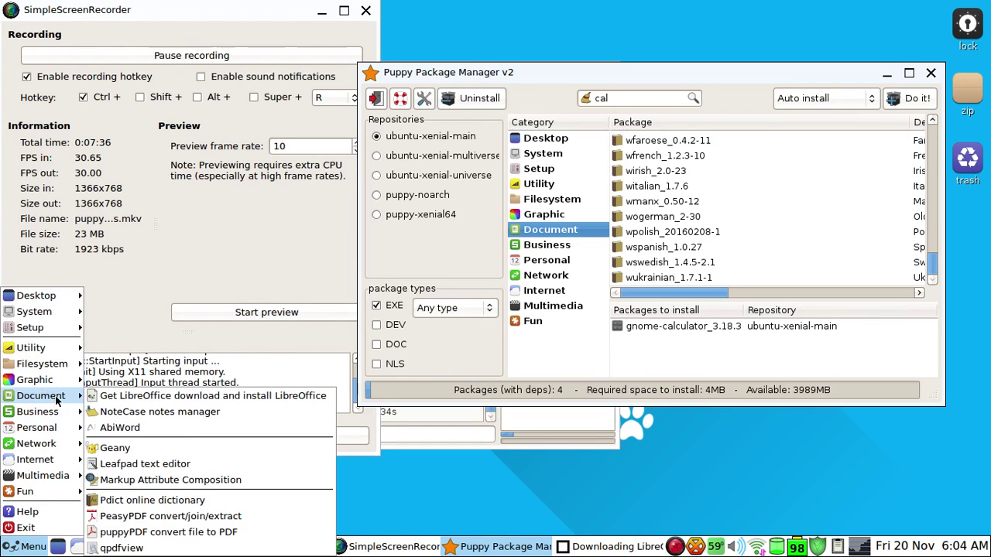
pyautogui.click(138, 432)
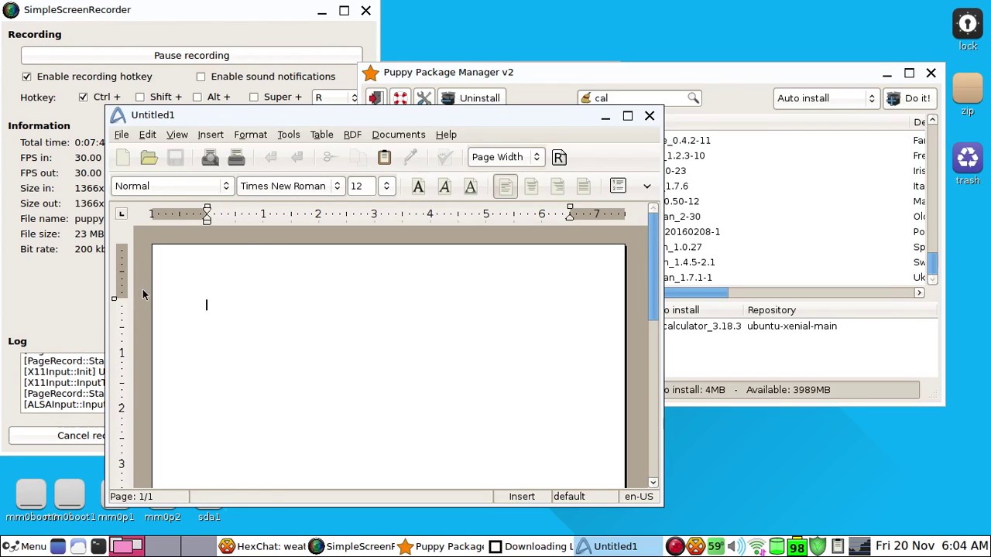
# Replace the test gibberish with the line "very important document."
pyautogui.write('fryifevkuyfdv')
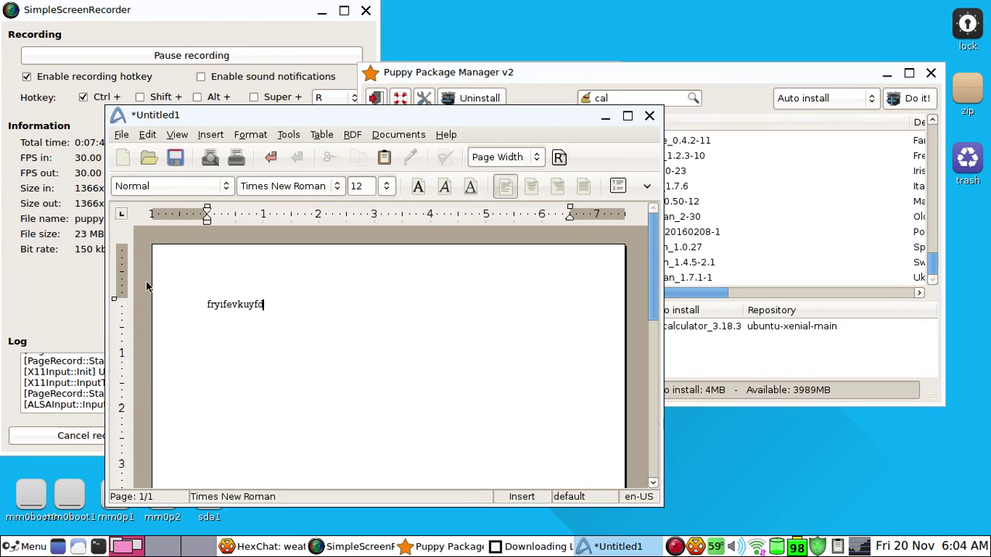
pyautogui.press('BackSpace')
pyautogui.press('BackSpace')
pyautogui.press('BackSpace')
pyautogui.press('BackSpace')
pyautogui.press('BackSpace')
pyautogui.press('BackSpace')
pyautogui.press('BackSpace')
pyautogui.press('BackSpace')
pyautogui.press('BackSpace')
pyautogui.press('BackSpace')
pyautogui.press('BackSpace')
pyautogui.press('BackSpace')
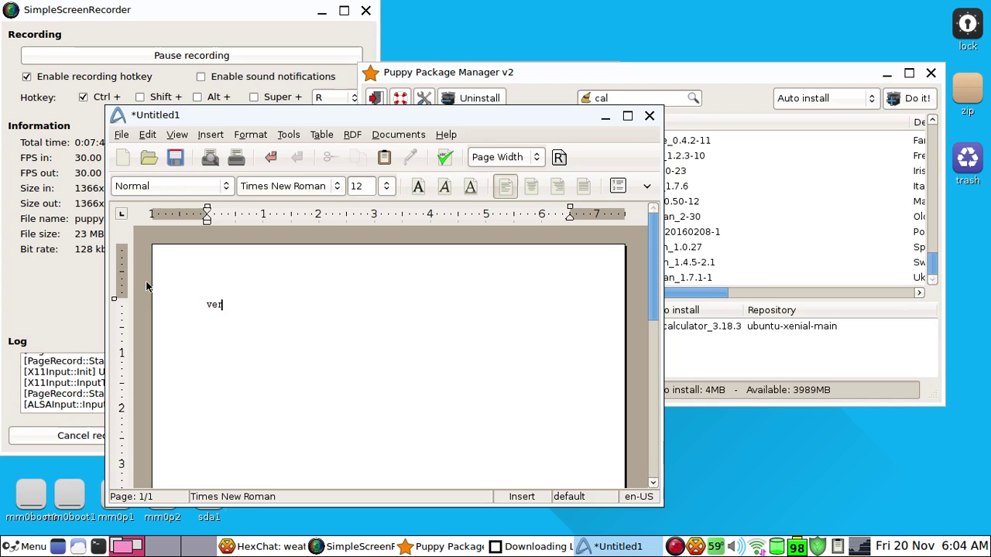
pyautogui.write('very importan')
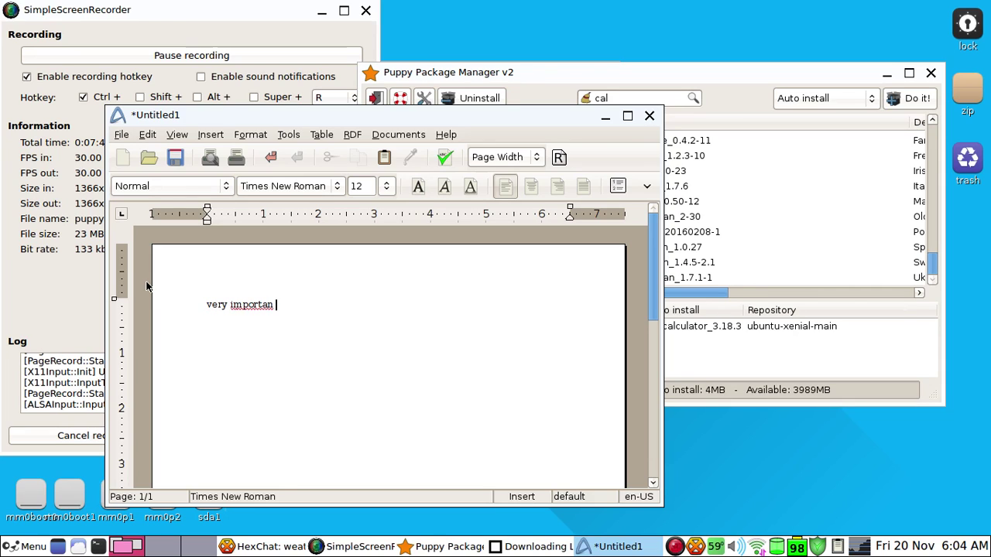
pyautogui.press('BackSpace')
pyautogui.write('t docume')
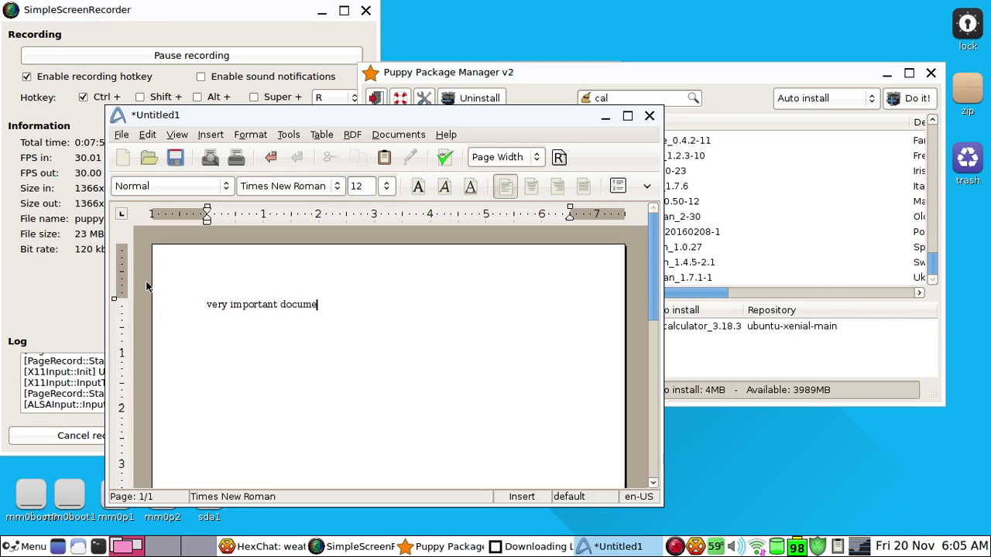
pyautogui.write('nt.')
# Bring up the save dialog and choose the Desktop as the destination
pyautogui.click(146, 136)
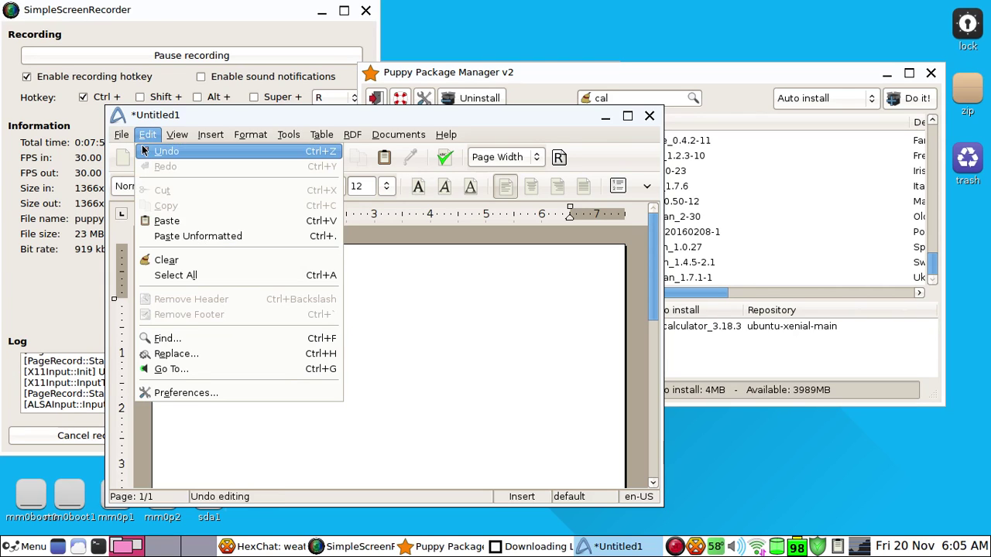
pyautogui.moveTo(123, 137)
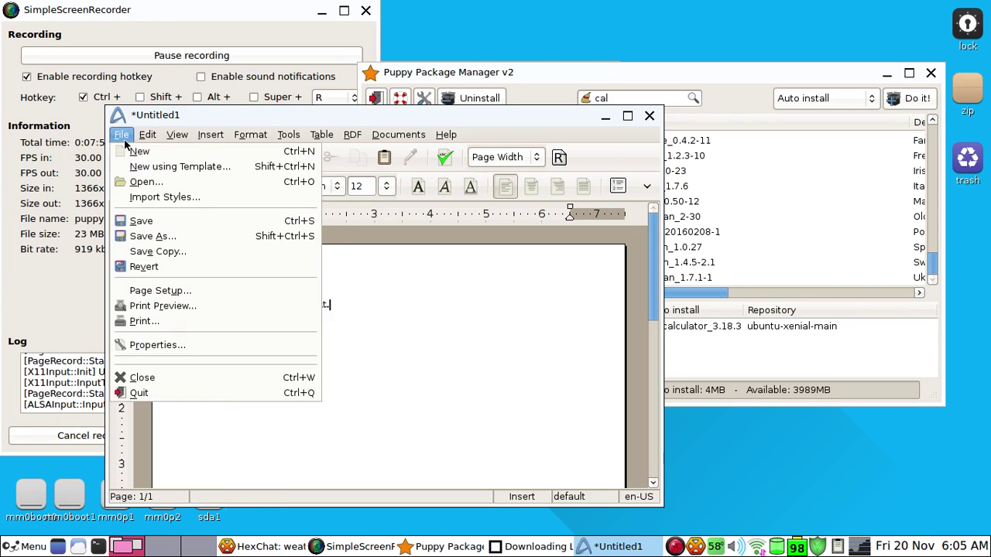
pyautogui.click(152, 227)
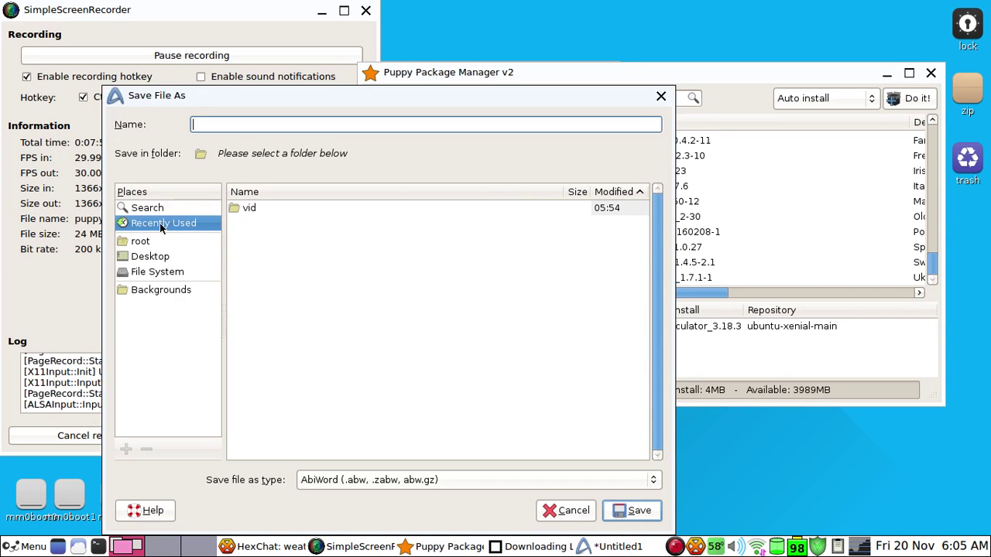
pyautogui.click(171, 260)
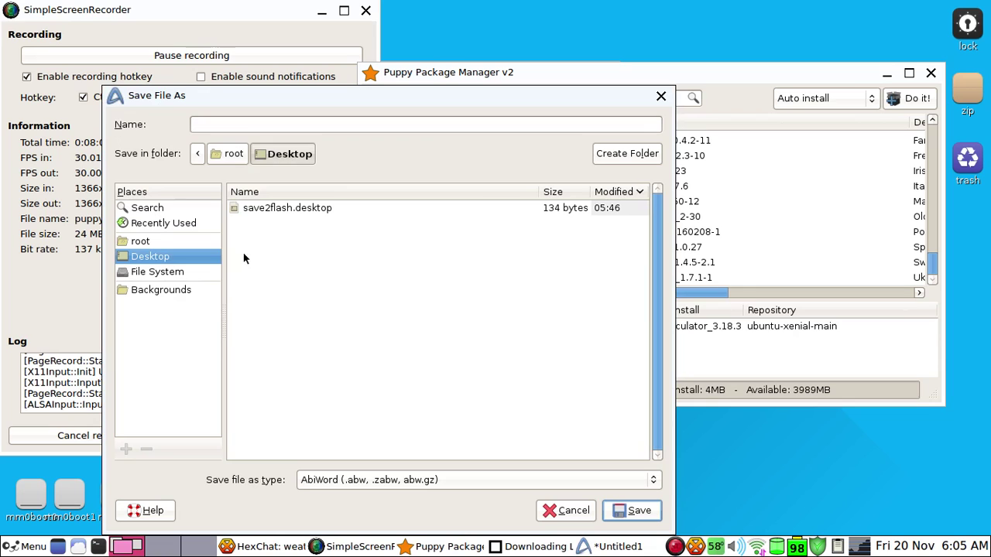
pyautogui.click(252, 128)
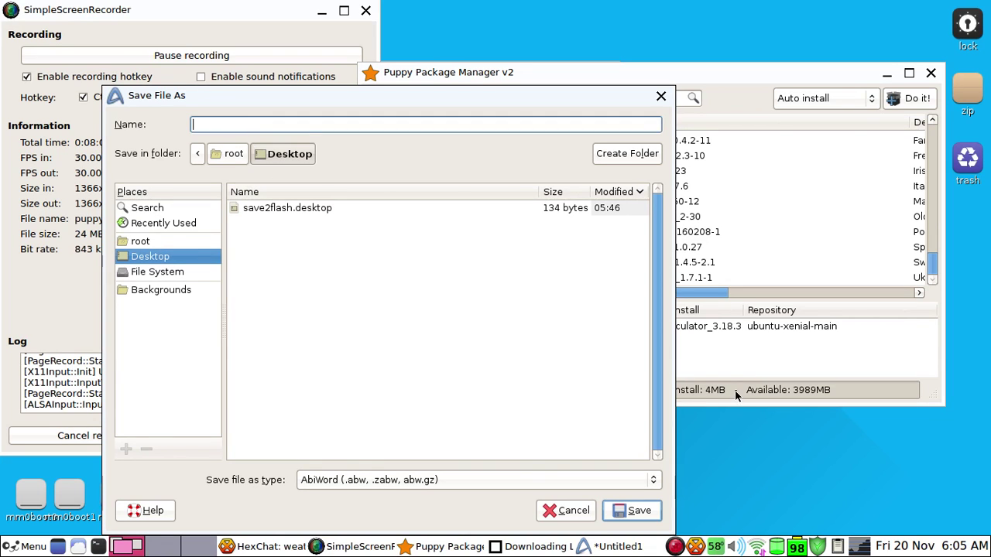
# Save the file as important in Microsoft Word (.doc) format
pyautogui.click(405, 480)
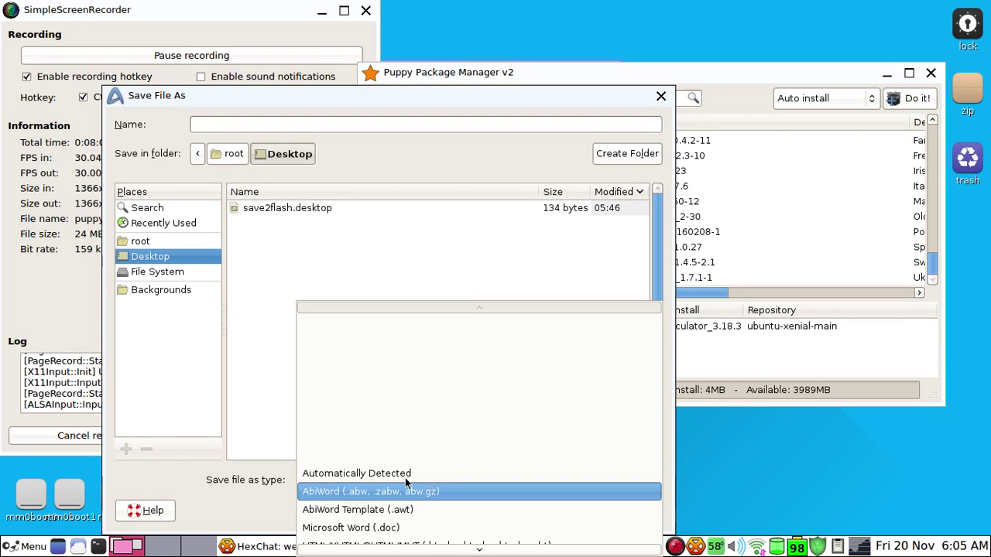
pyautogui.scroll(-2, 399, 503)
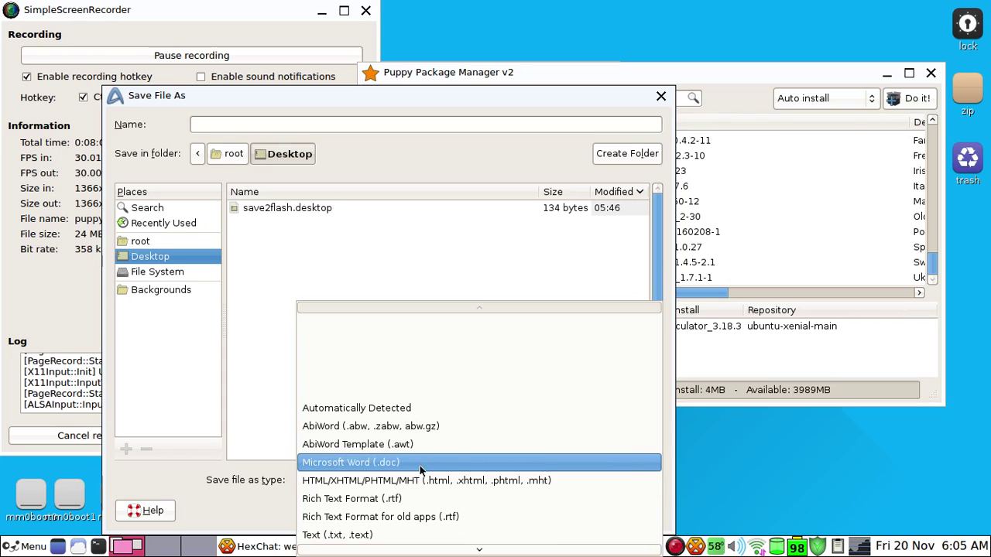
pyautogui.scroll(-4, 467, 480)
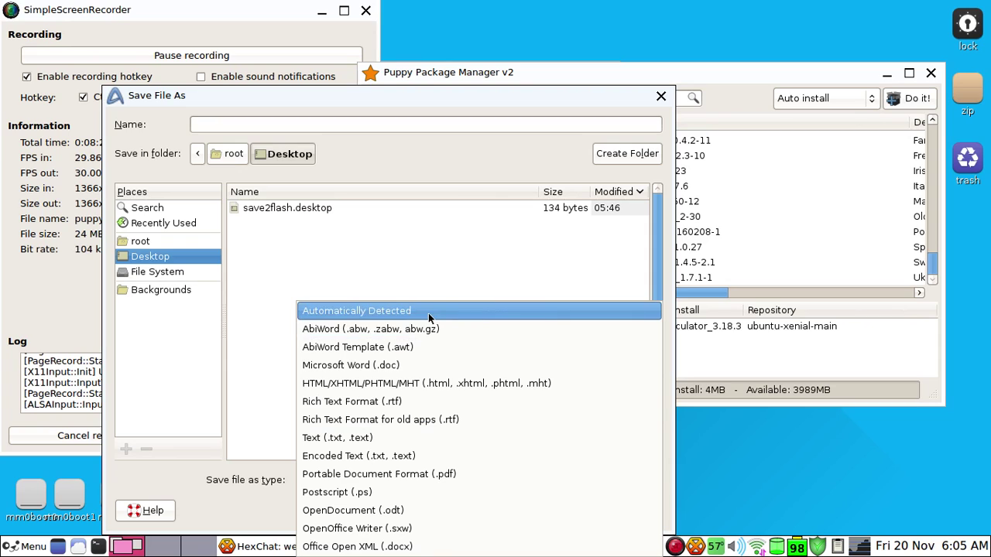
pyautogui.click(422, 367)
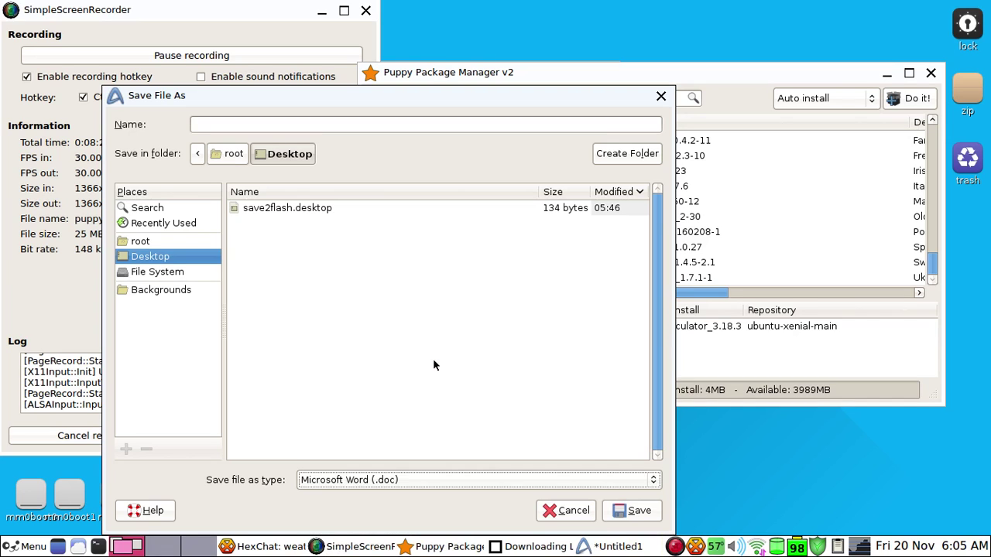
pyautogui.click(273, 126)
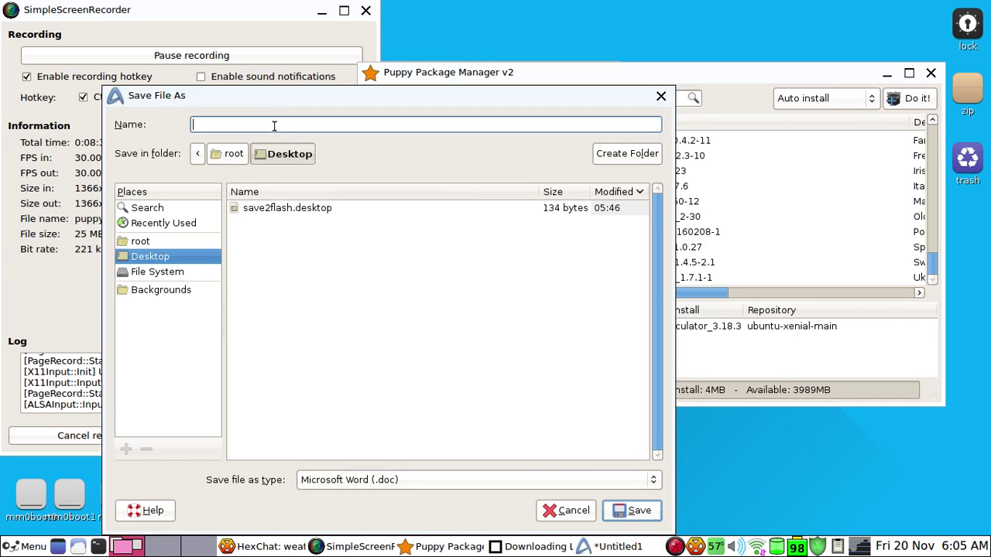
pyautogui.write('imp')
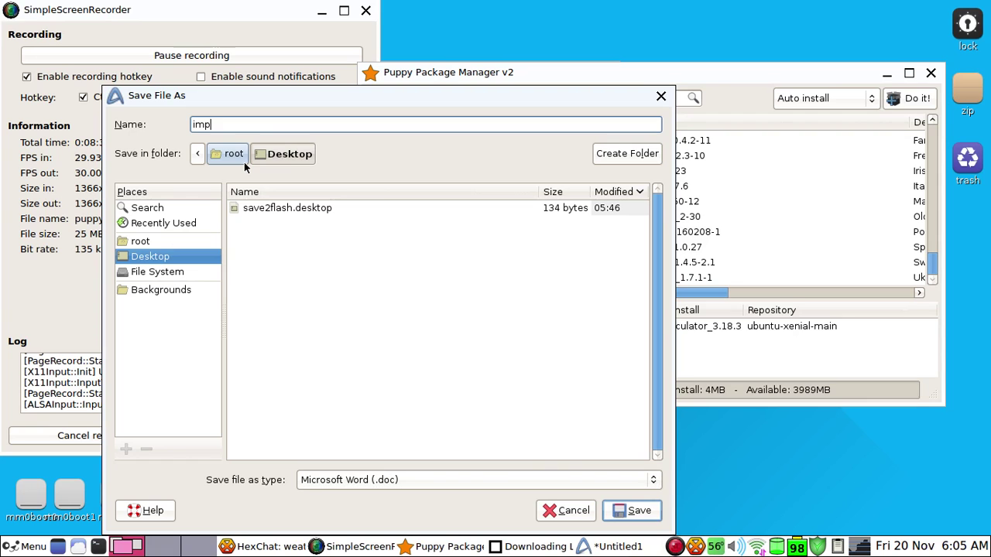
pyautogui.write('ortant')
pyautogui.click(638, 511)
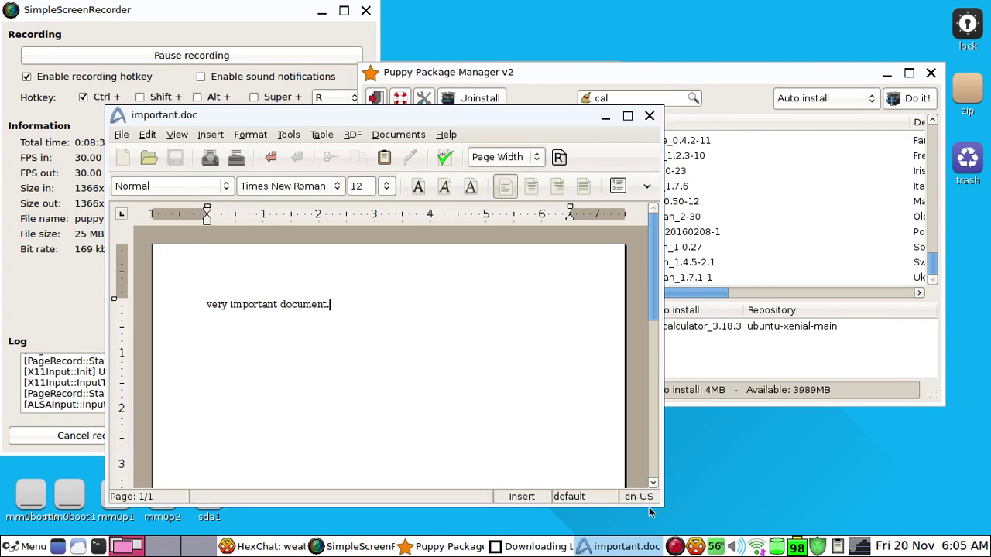
# Close important.doc and minimize the package manager, HexChat, terminal and recorder windows
pyautogui.click(647, 115)
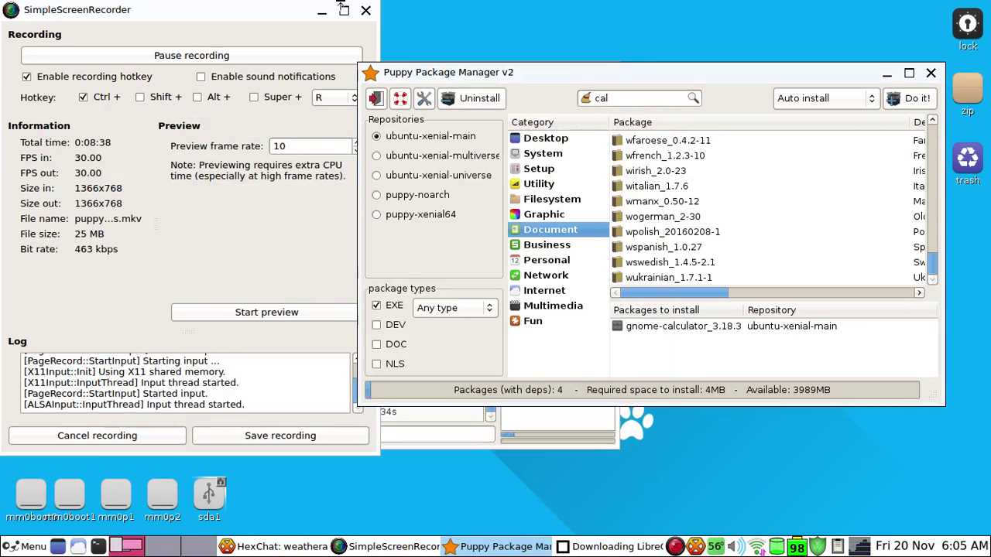
pyautogui.moveTo(288, 11); pyautogui.dragTo(340, 52)
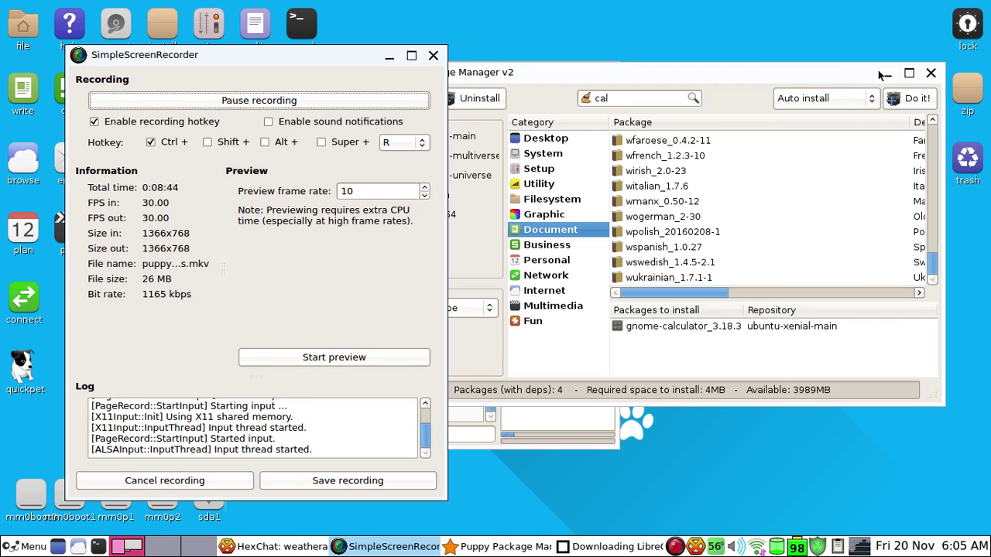
pyautogui.click(886, 73)
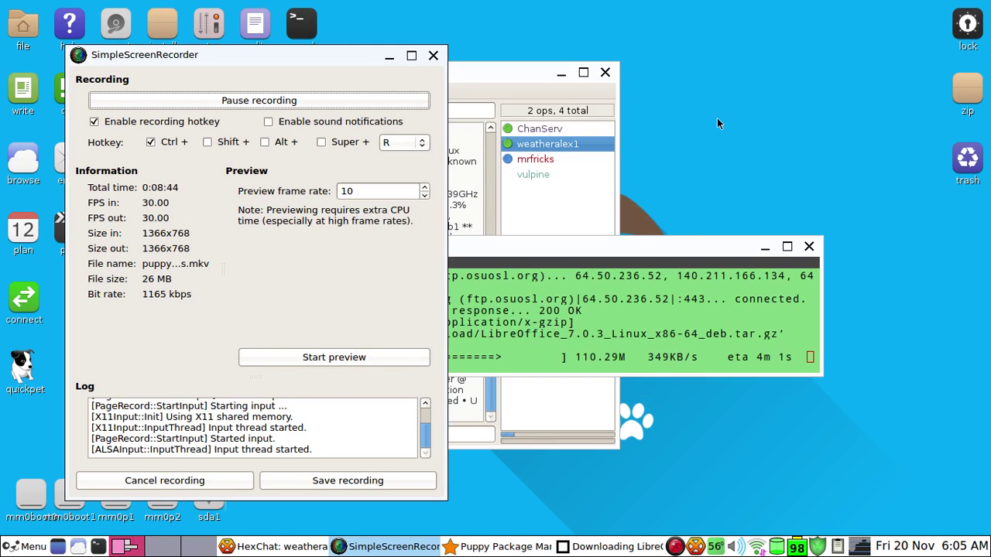
pyautogui.click(562, 72)
pyautogui.click(765, 247)
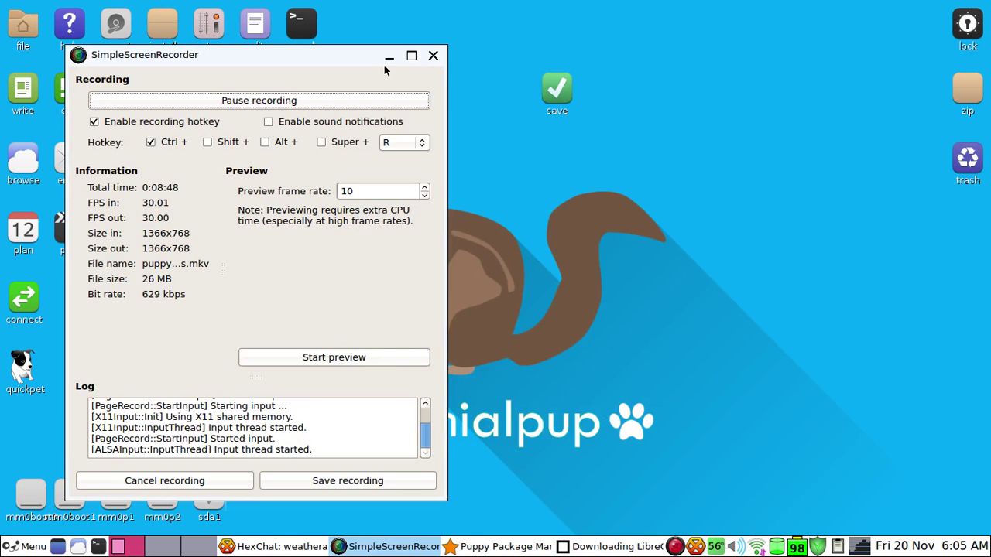
pyautogui.moveTo(348, 63); pyautogui.dragTo(864, 75)
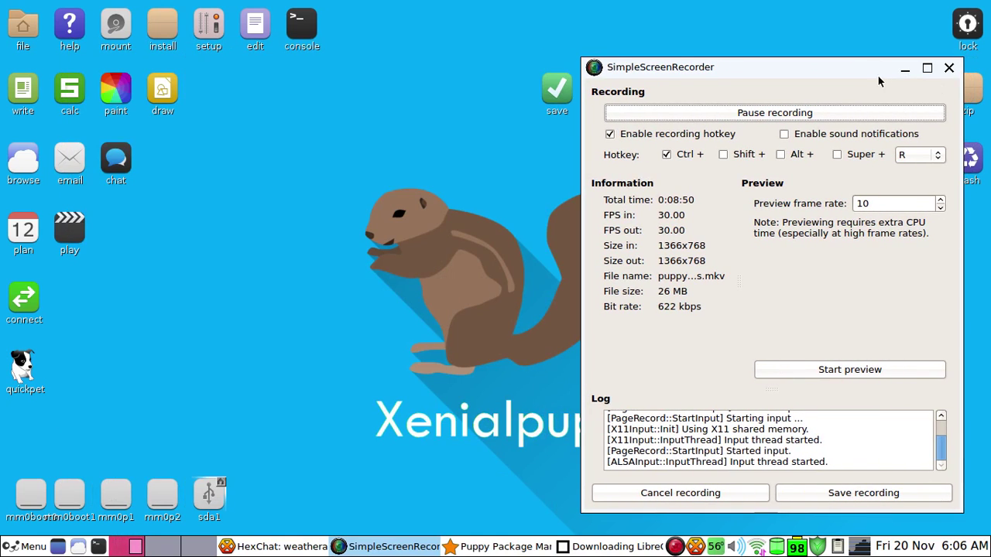
pyautogui.click(903, 71)
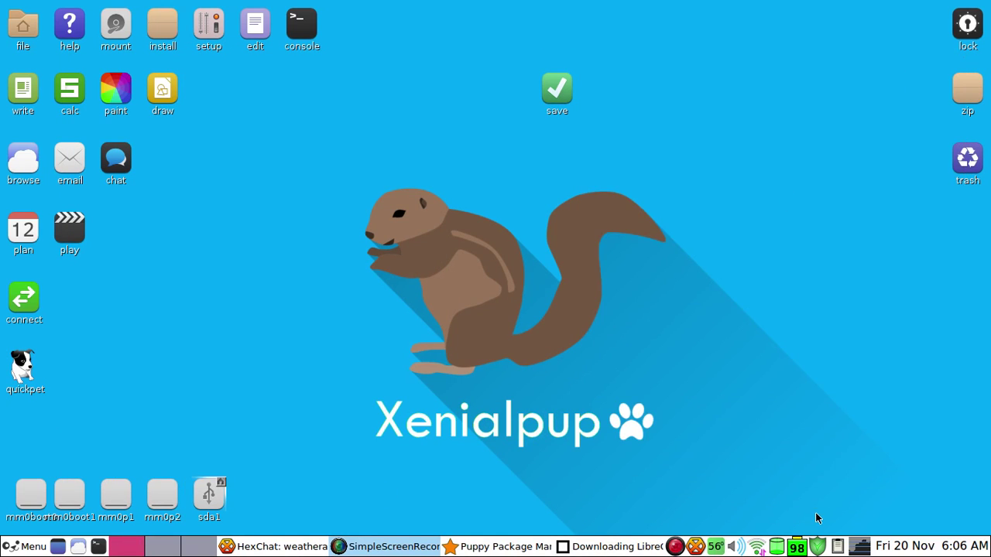
pyautogui.click(18, 549)
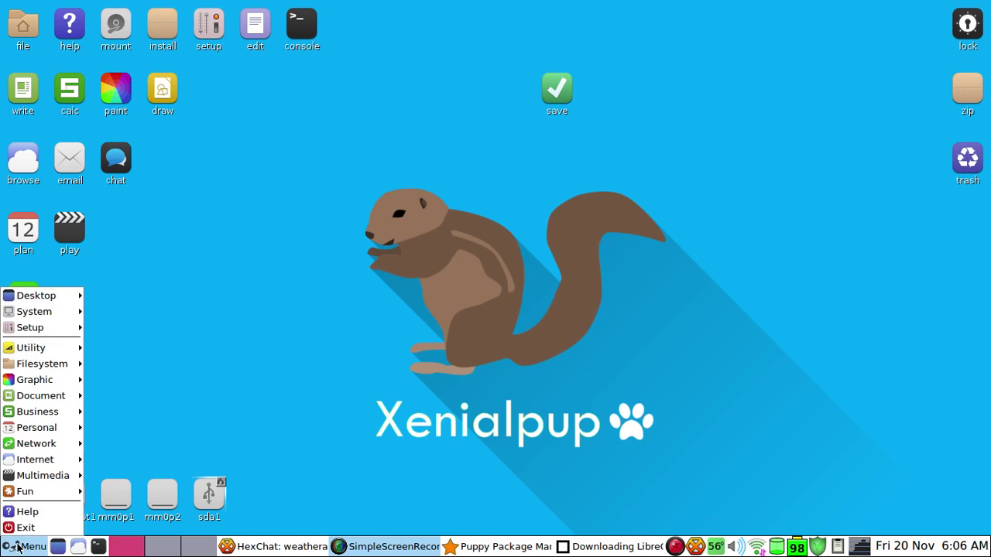
pyautogui.click(373, 445)
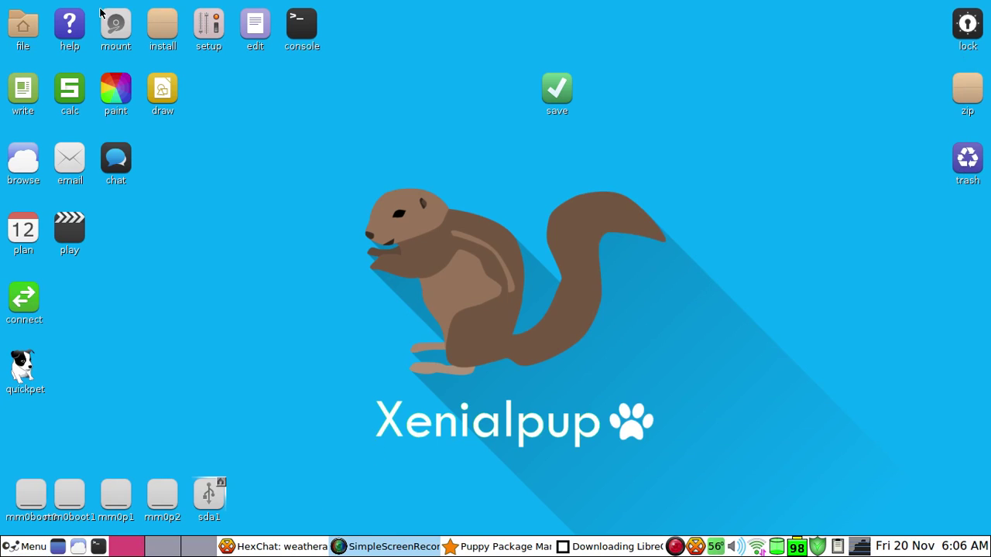
pyautogui.click(24, 26)
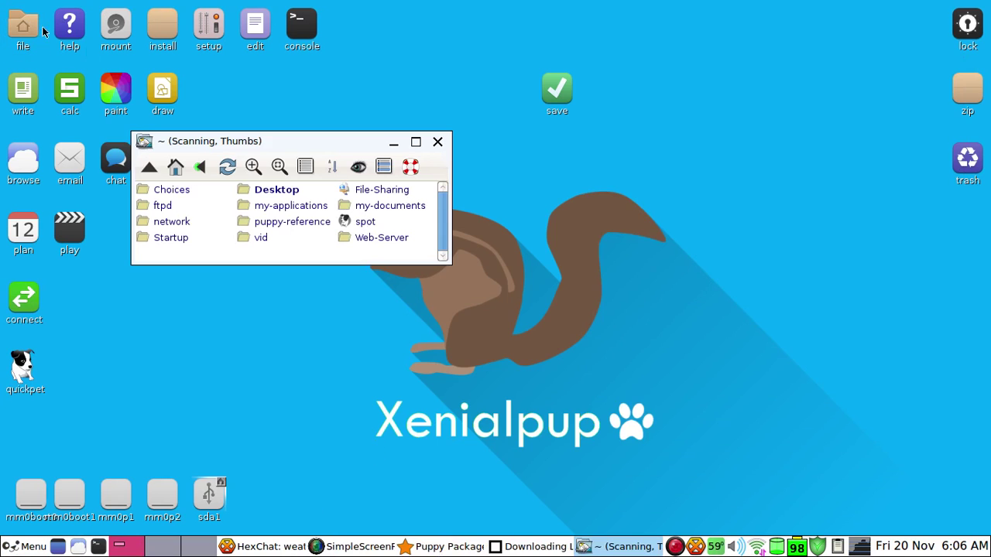
pyautogui.click(277, 190)
pyautogui.click(214, 192)
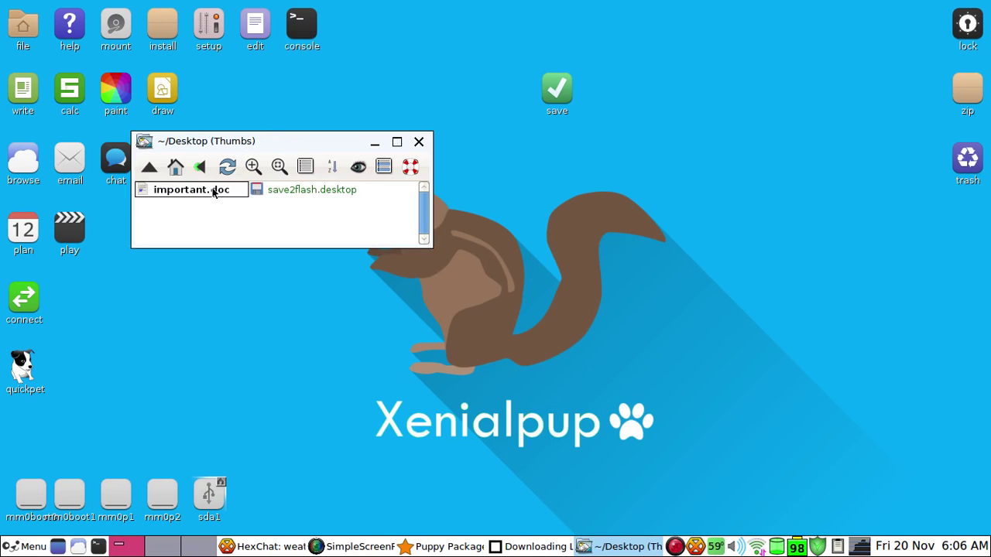
pyautogui.moveTo(272, 229); pyautogui.dragTo(117, 245)
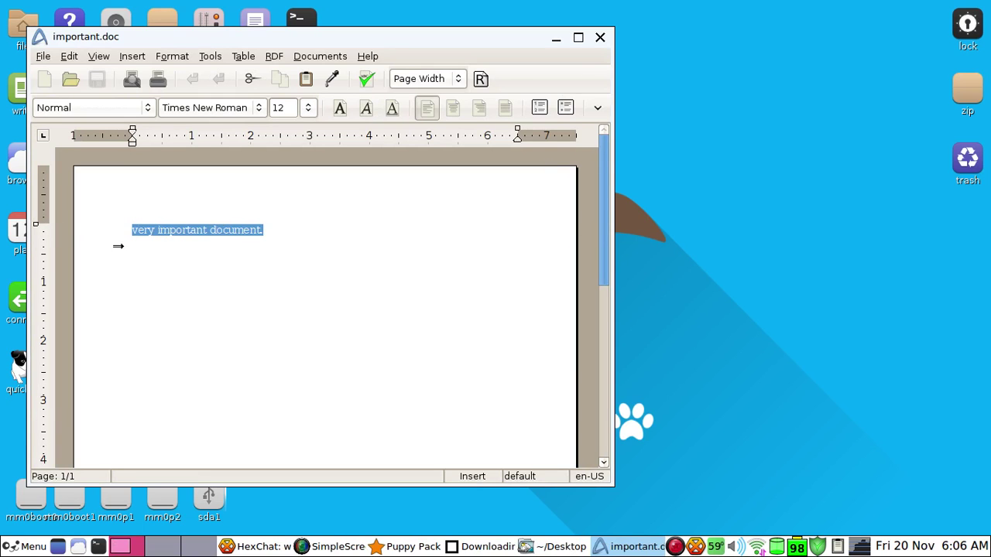
pyautogui.click(200, 246)
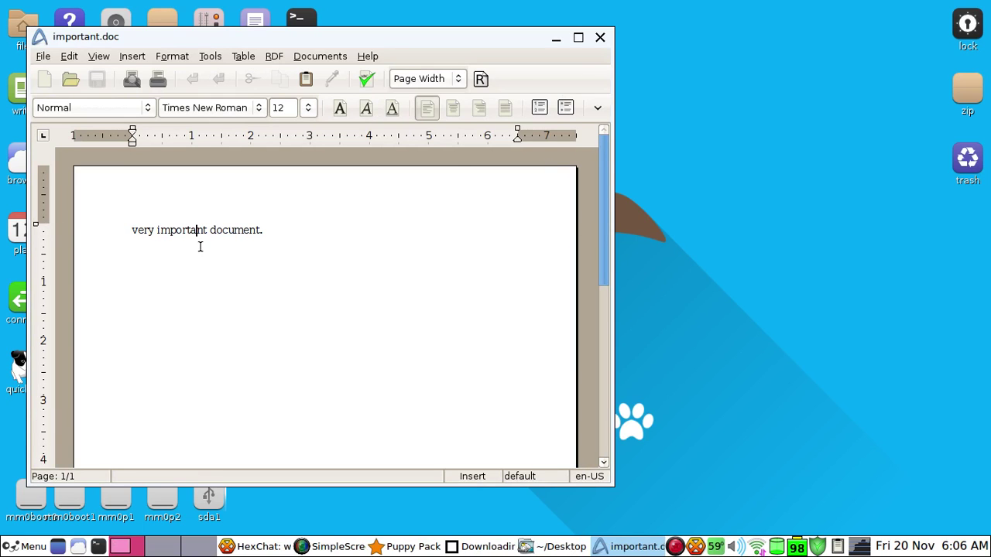
pyautogui.click(601, 37)
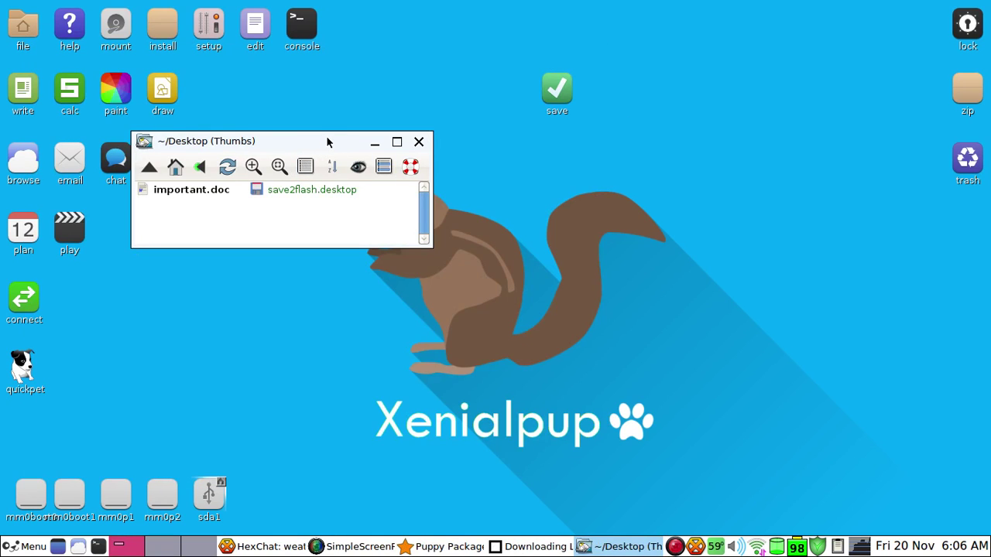
pyautogui.moveTo(327, 142); pyautogui.dragTo(555, 126)
pyautogui.click(614, 123)
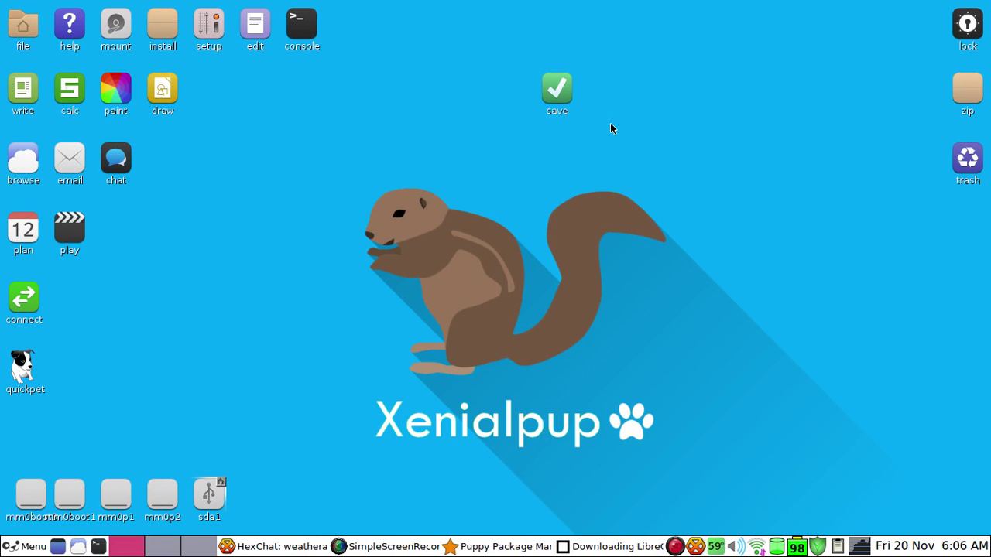
# Restore Puppy Package Manager and browse the Graphic category packages
pyautogui.click(519, 551)
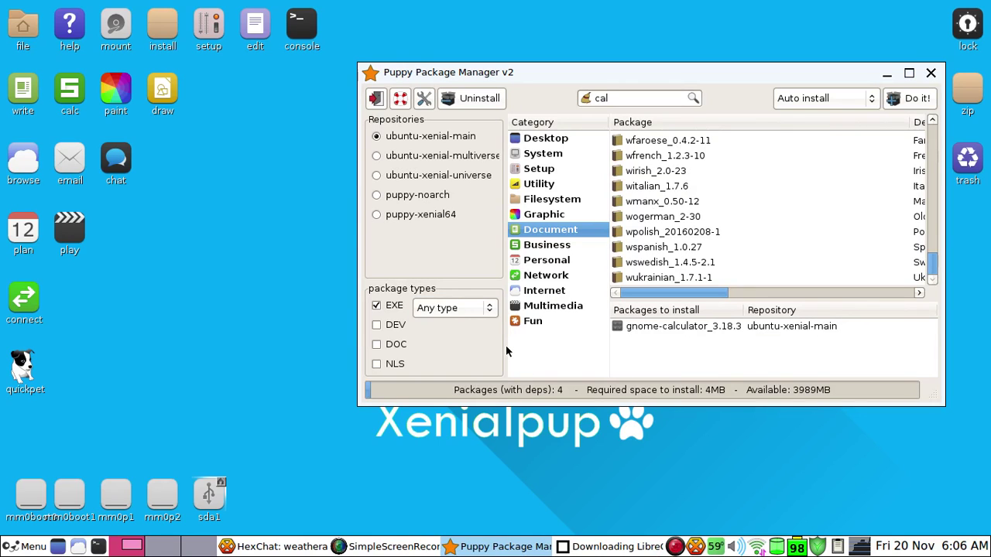
pyautogui.click(587, 215)
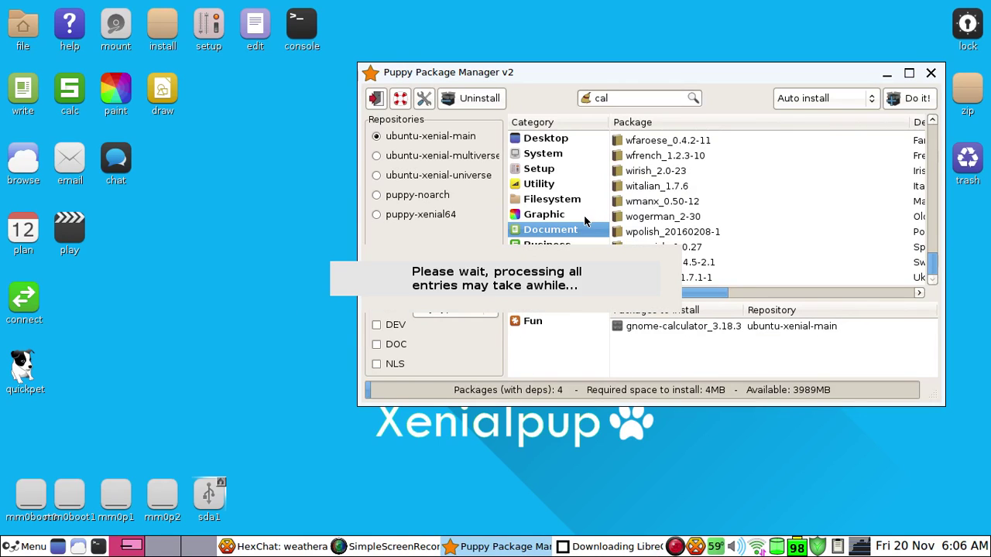
pyautogui.scroll(3, 921, 233)
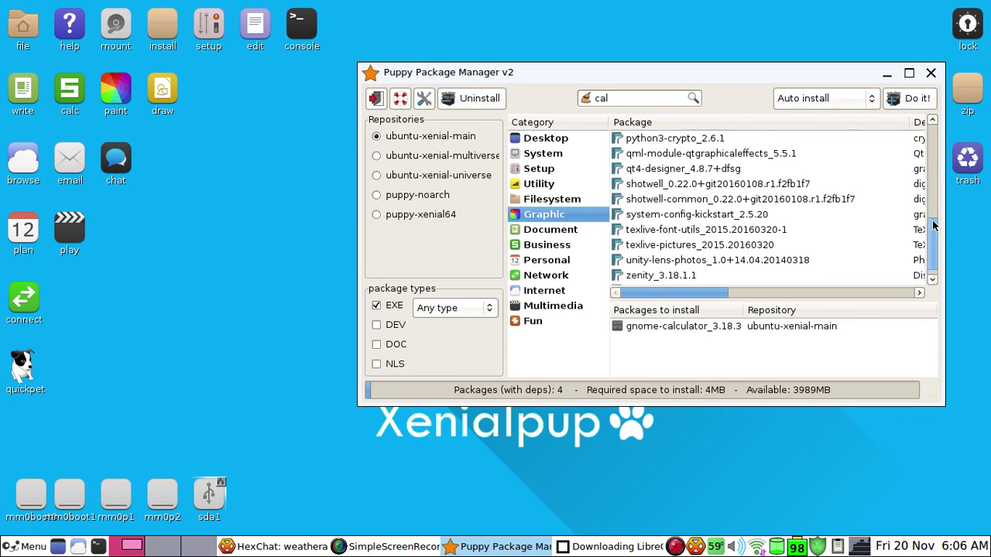
pyautogui.scroll(-3, 922, 232)
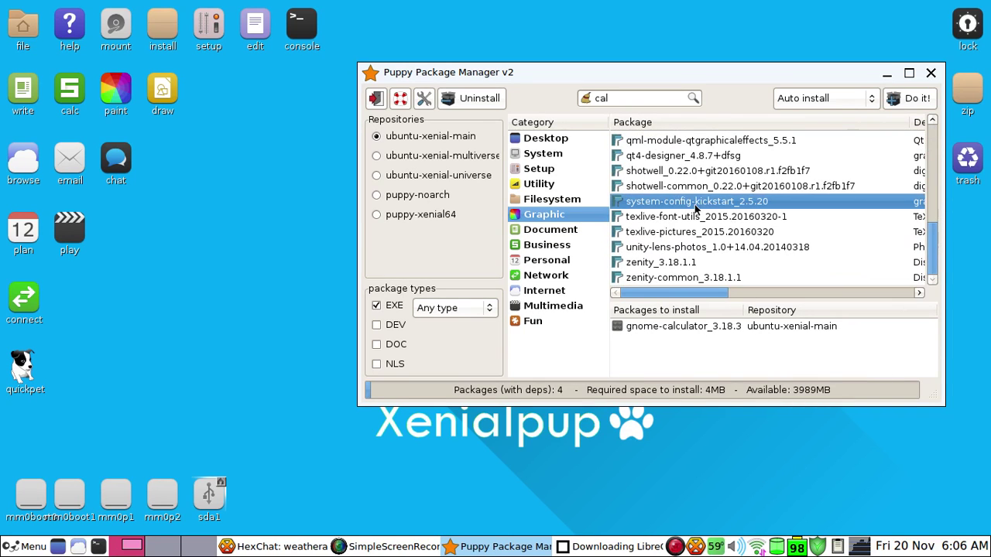
pyautogui.scroll(2, 689, 209)
pyautogui.scroll(-2, 697, 211)
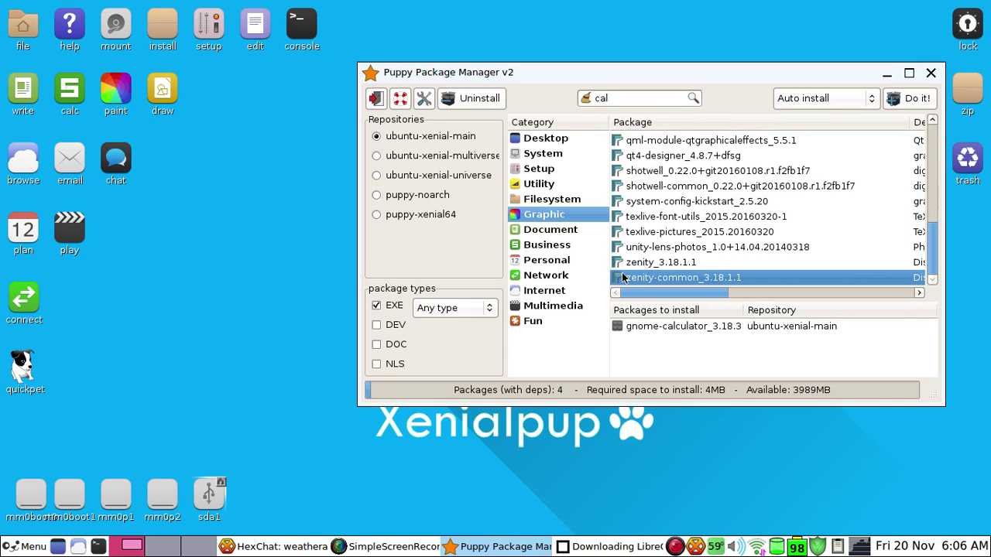
pyautogui.scroll(1, 719, 240)
pyautogui.scroll(10, 718, 240)
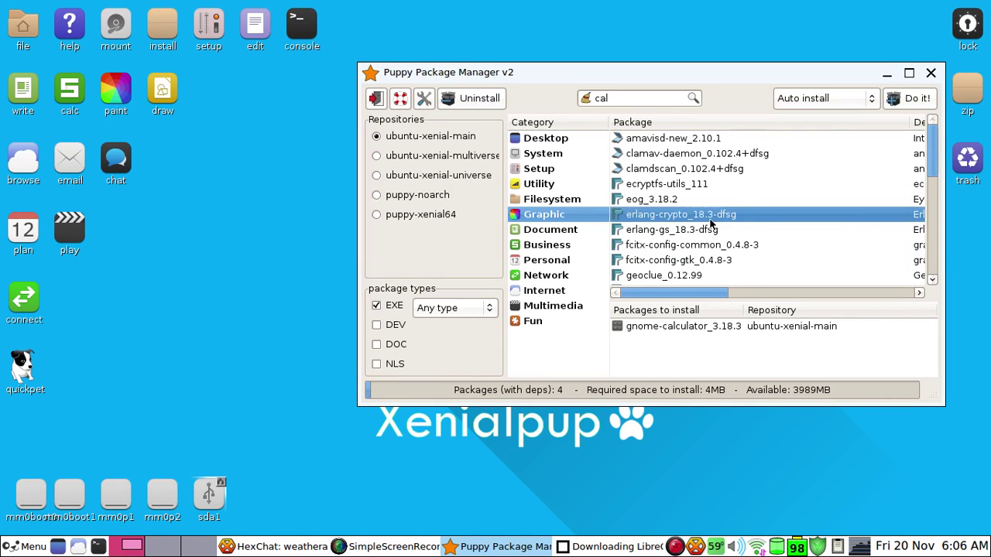
# Check the Multimedia category, then list the Filesystem packages like linux-aws-headers
pyautogui.click(563, 308)
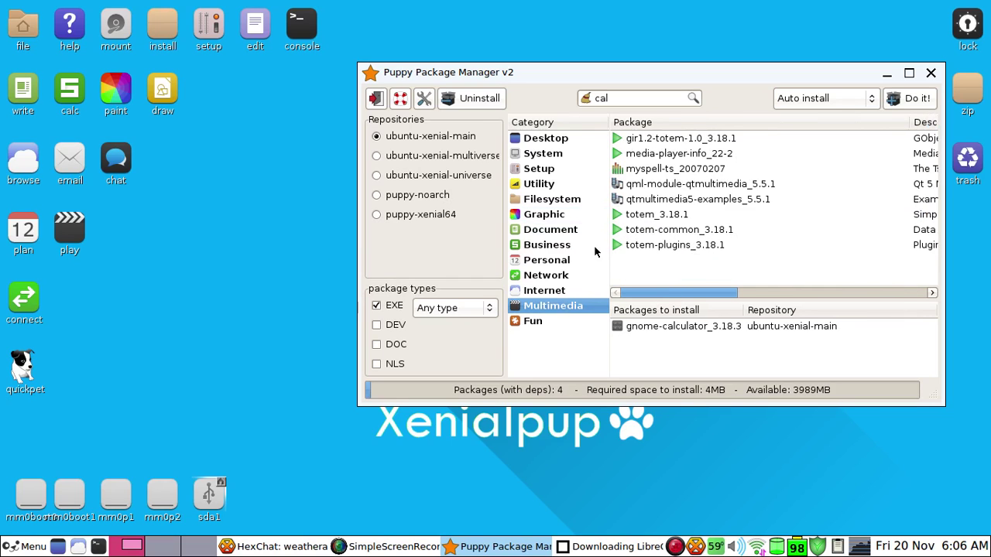
pyautogui.click(568, 201)
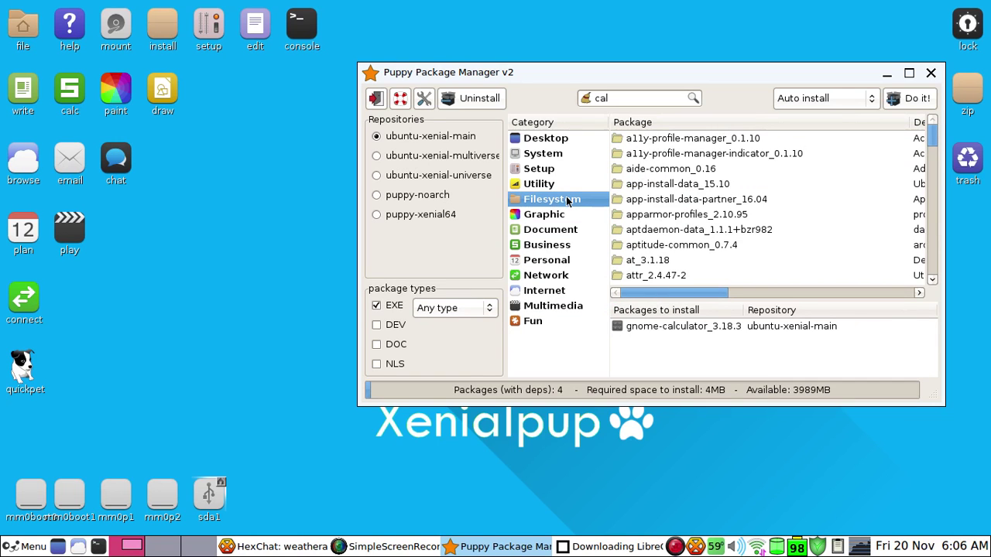
pyautogui.scroll(-20, 697, 186)
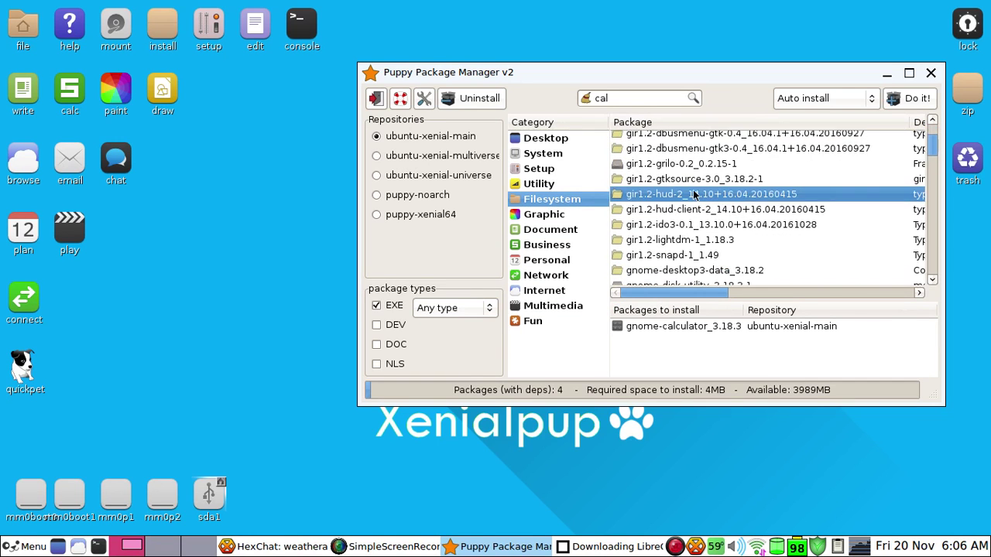
pyautogui.scroll(-20, 697, 190)
pyautogui.scroll(-5, 705, 184)
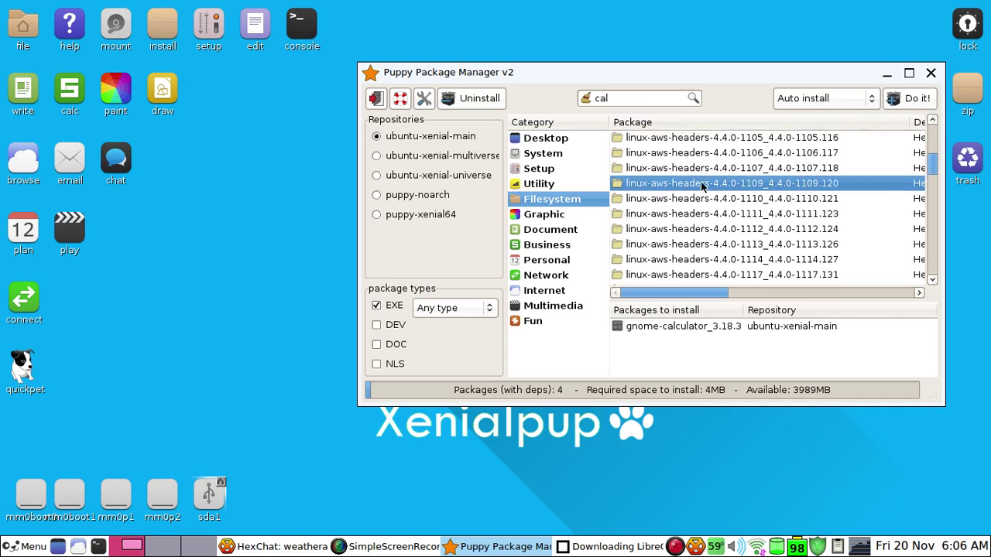
# Search the packages for 'file explorer'
pyautogui.doubleClick(622, 97)
pyautogui.write('fi')
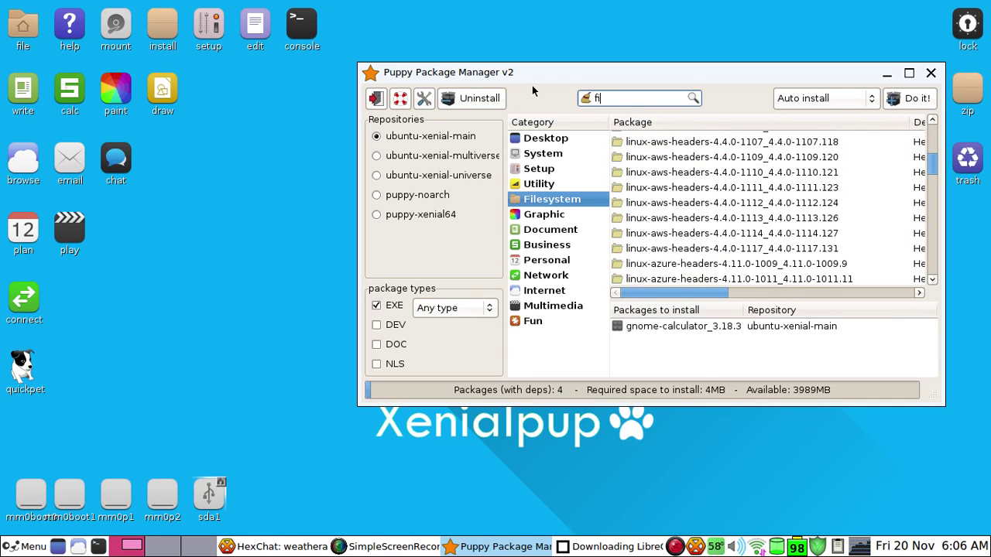
pyautogui.write('le explorer')
pyautogui.click(693, 98)
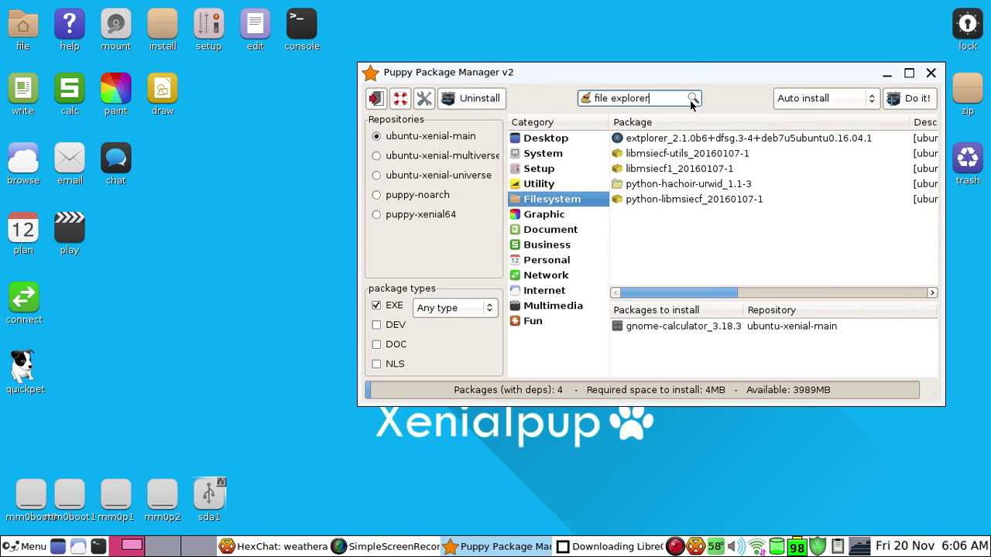
# Trim the search text to 'file' and reposition the package manager window
pyautogui.doubleClick(613, 101)
pyautogui.press('BackSpace')
pyautogui.moveTo(616, 74); pyautogui.dragTo(480, 68)
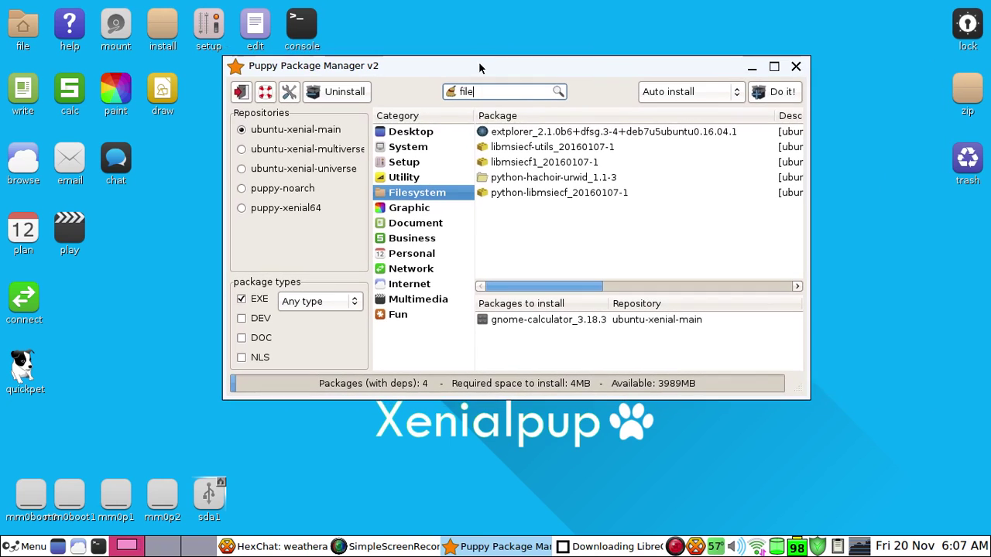
pyautogui.moveTo(725, 70); pyautogui.dragTo(767, 109)
# Minimize the LibreOffice download terminal and shift the frozen package manager window
pyautogui.click(611, 546)
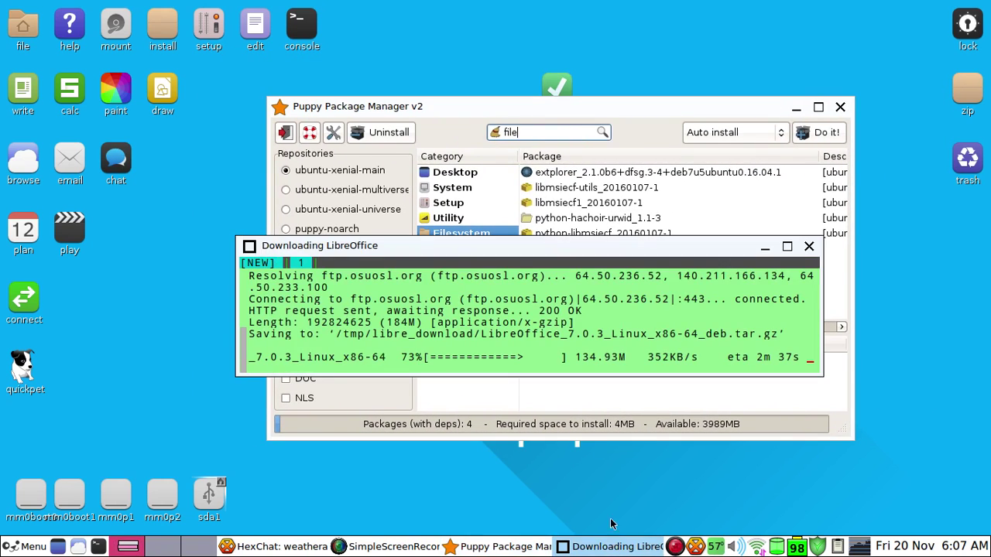
pyautogui.moveTo(419, 356); pyautogui.dragTo(703, 357)
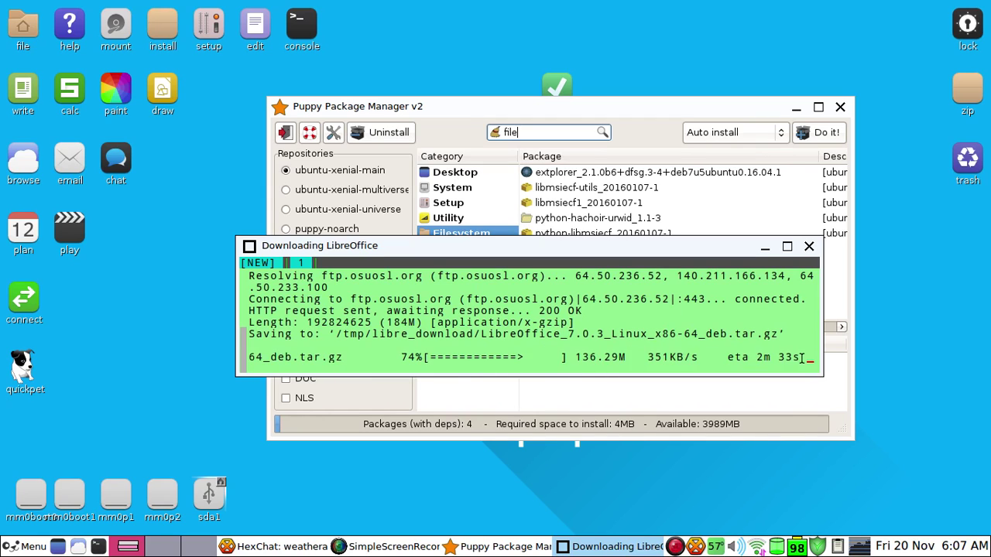
pyautogui.click(765, 246)
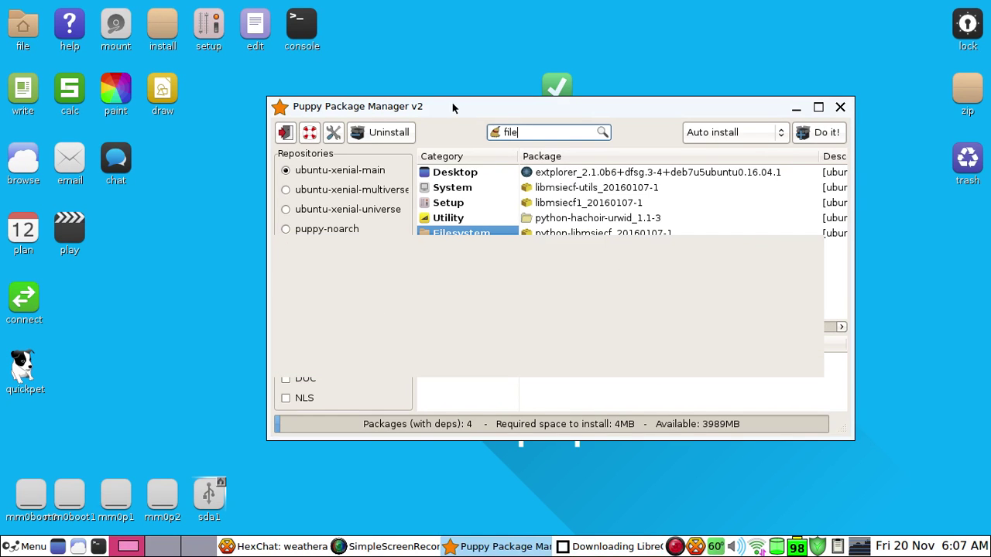
pyautogui.moveTo(451, 102); pyautogui.dragTo(624, 84)
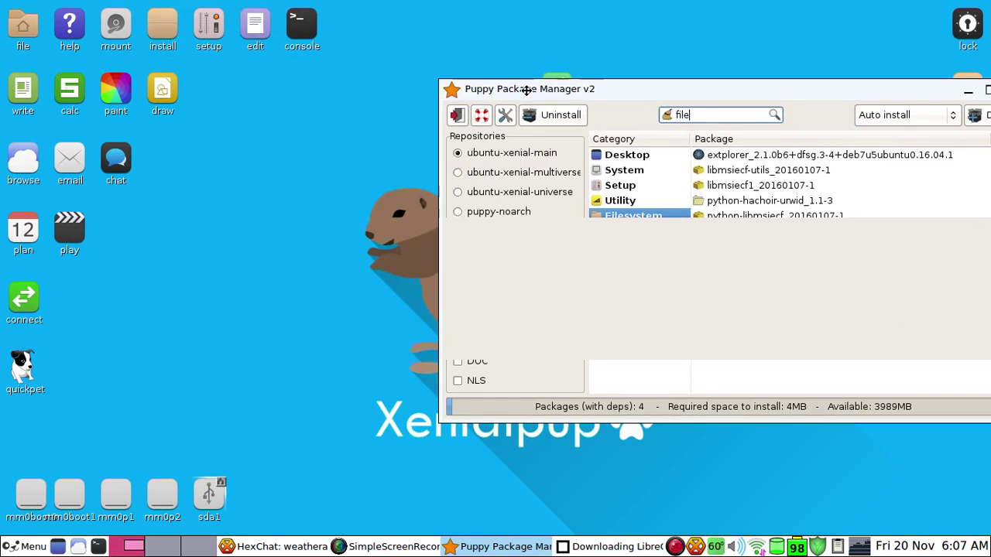
pyautogui.moveTo(526, 90); pyautogui.dragTo(271, 93)
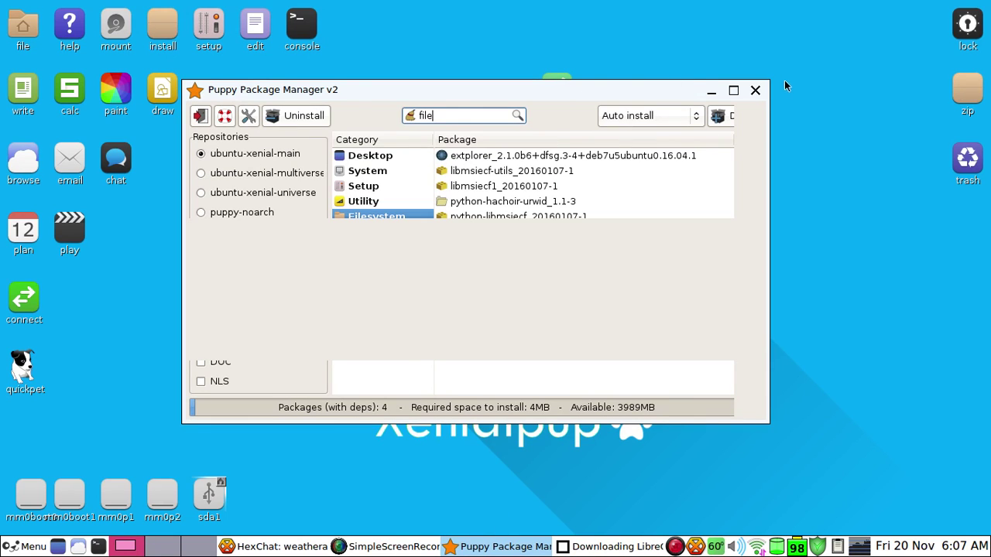
# Kill the Puppy Package Manager window and confirm with OK
pyautogui.rightClick(649, 97)
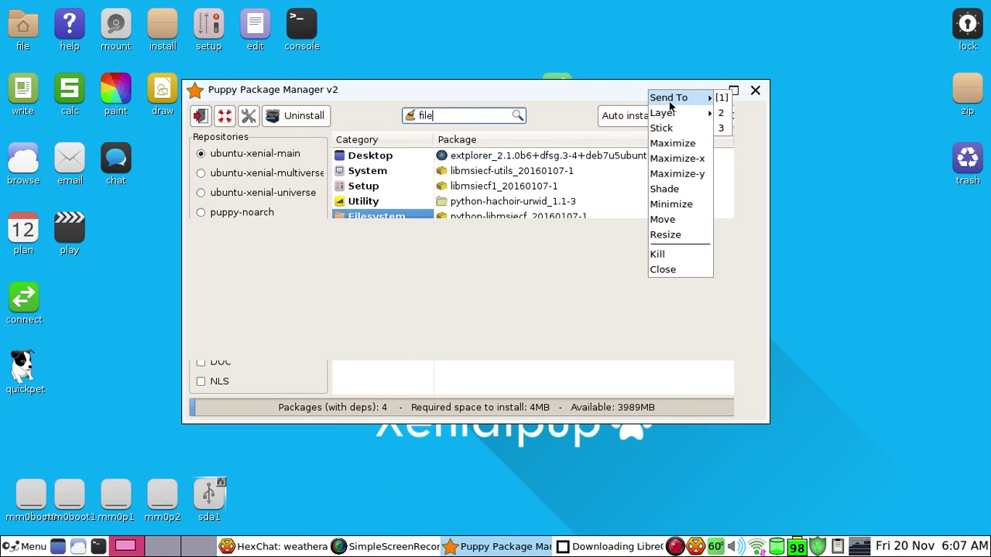
pyautogui.click(671, 253)
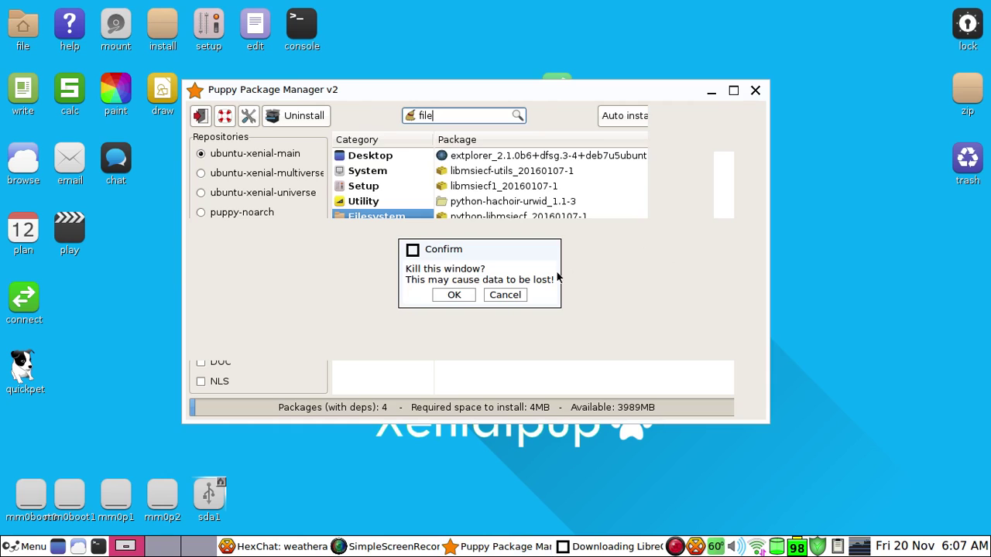
pyautogui.click(453, 297)
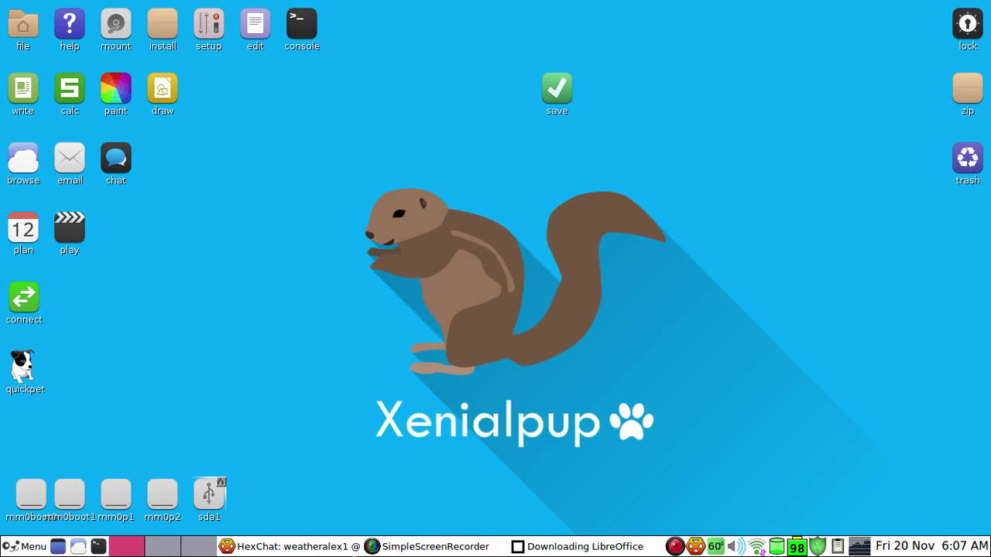
# Bring the HexChat window to the front
pyautogui.click(382, 544)
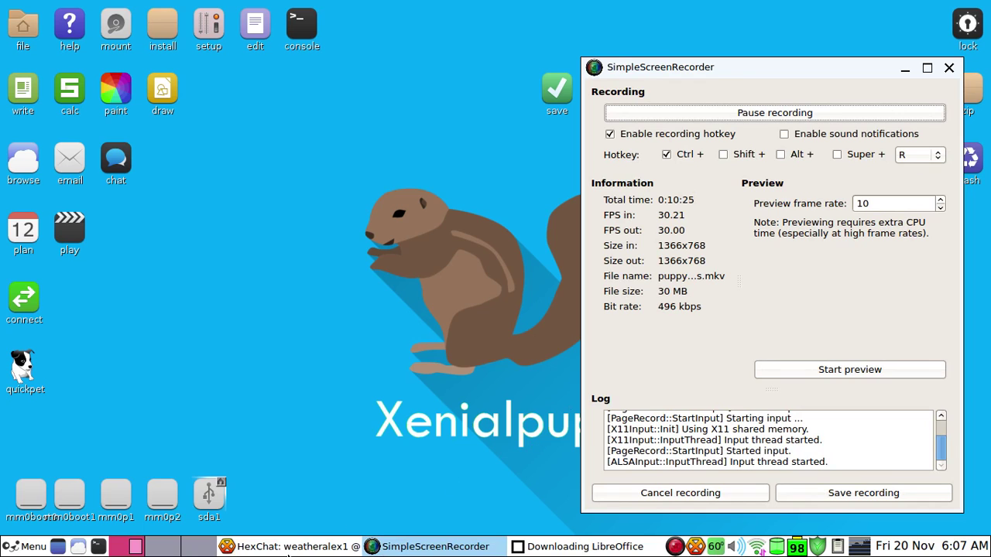
pyautogui.click(295, 549)
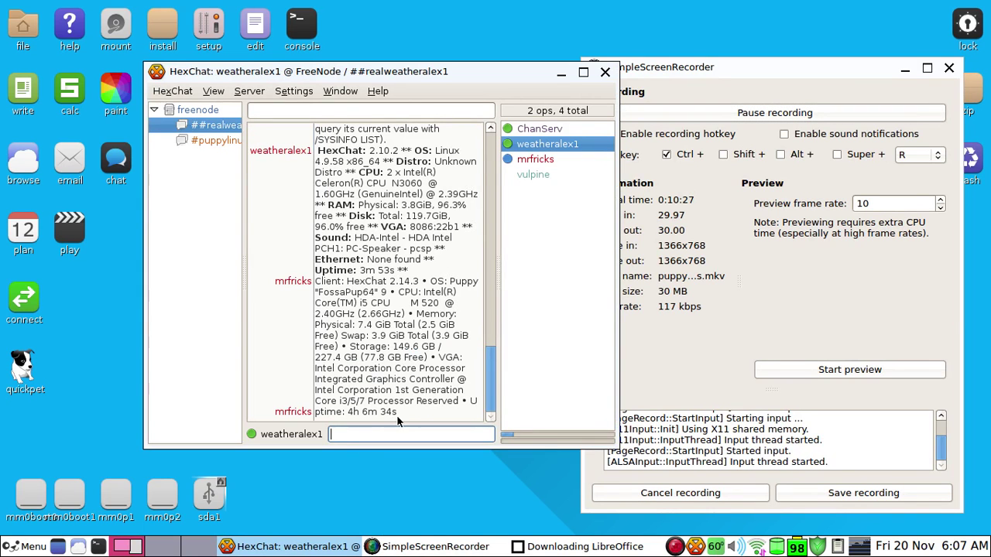
pyautogui.moveTo(396, 415); pyautogui.dragTo(316, 236)
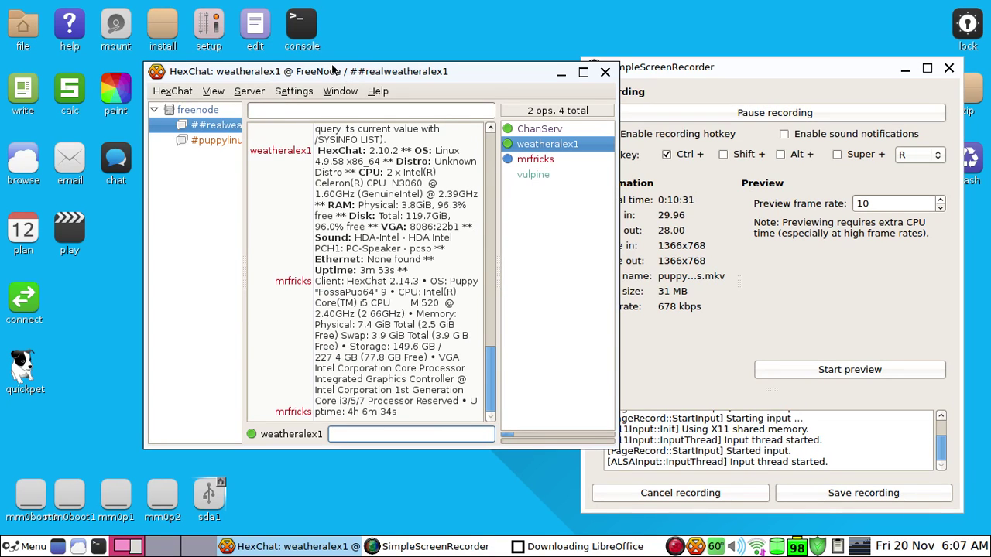
# Join the ##realweatheralex1 channel via Server > Join a Channel
pyautogui.click(250, 91)
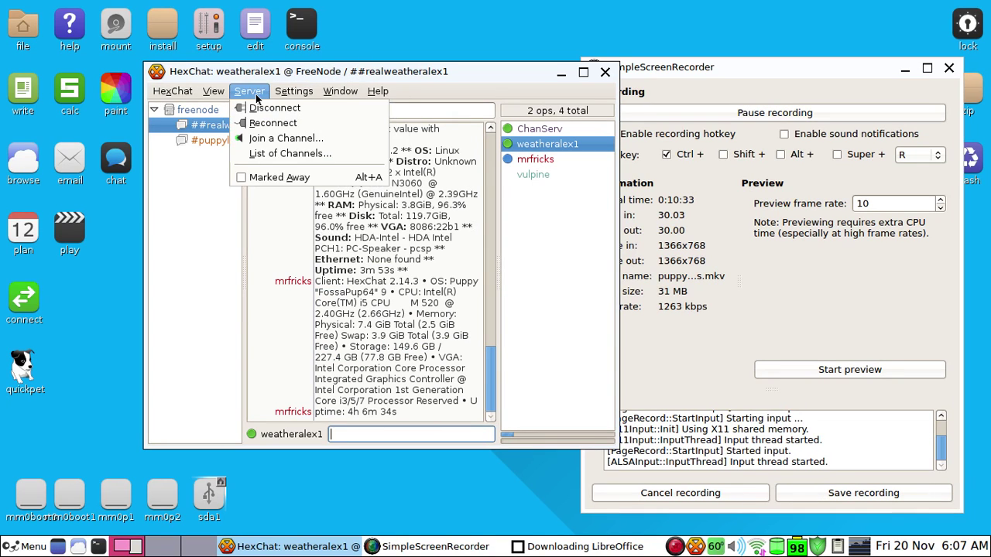
pyautogui.click(256, 95)
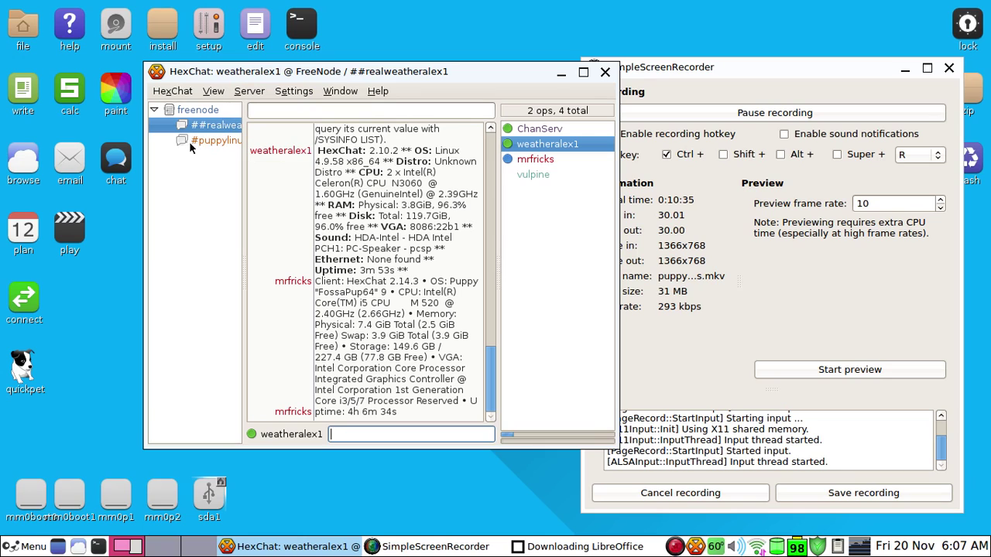
pyautogui.click(248, 93)
pyautogui.click(263, 138)
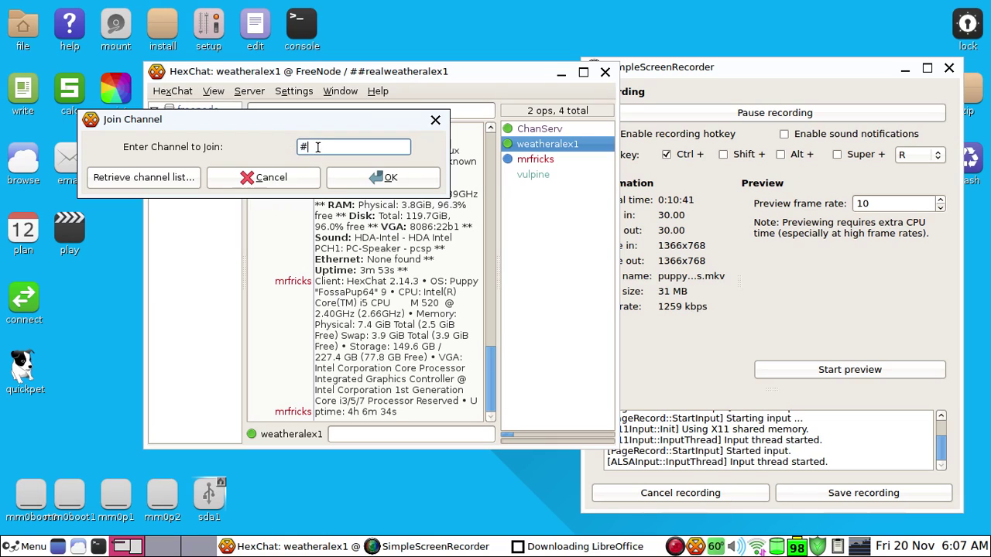
pyautogui.write('#realweathe')
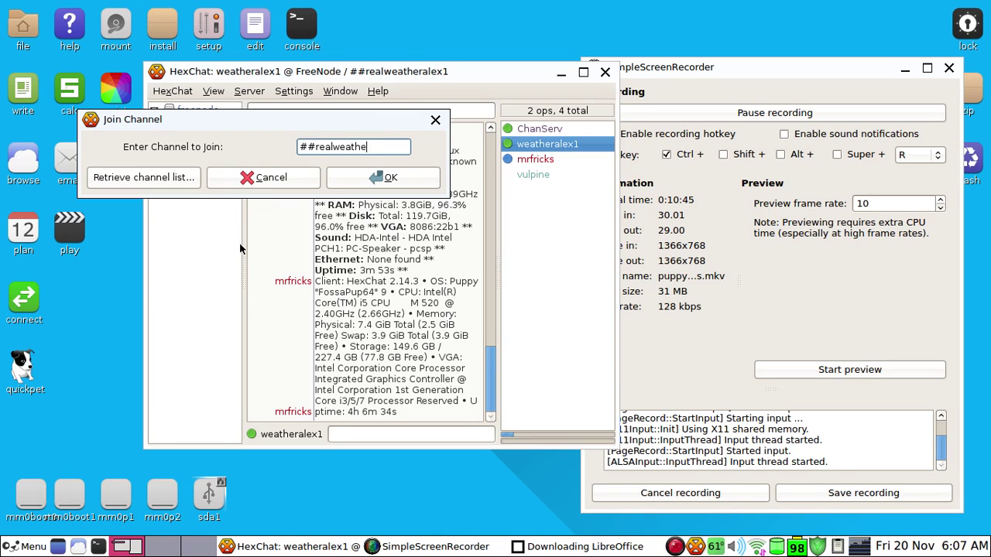
pyautogui.write('ralex1')
pyautogui.moveTo(313, 146); pyautogui.dragTo(436, 149)
pyautogui.click(403, 146)
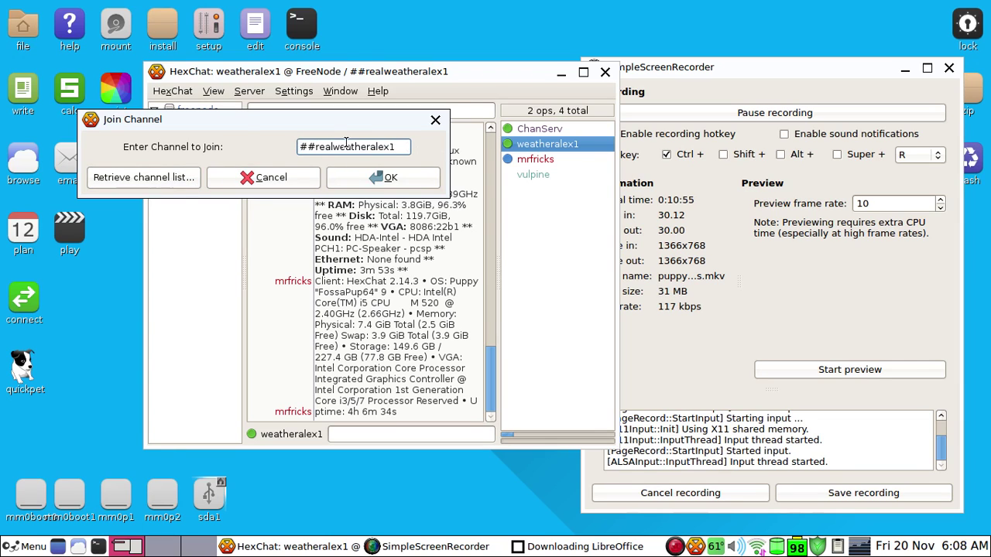
pyautogui.click(362, 180)
# Scroll up in the chat and select the sysinfo message text
pyautogui.scroll(5, 328, 203)
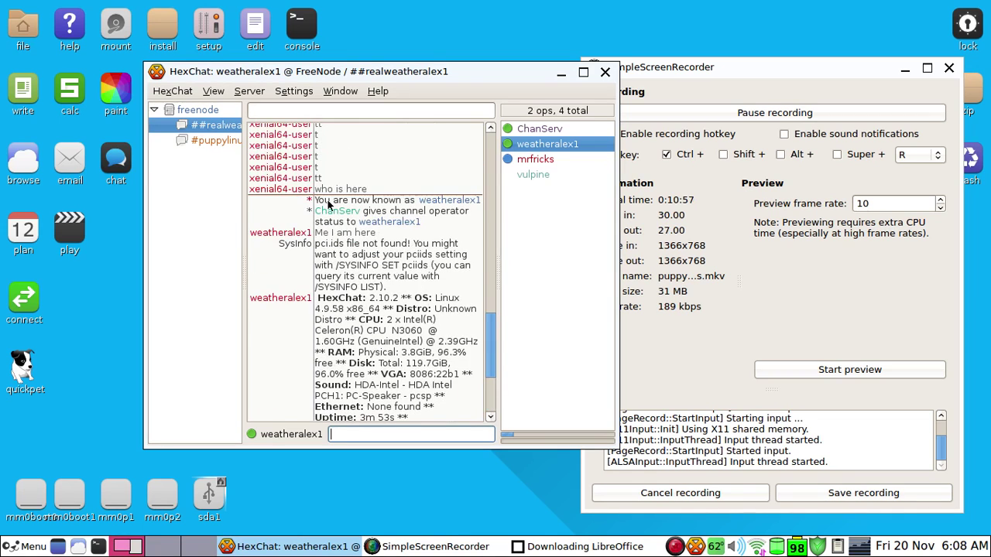
pyautogui.moveTo(494, 287); pyautogui.dragTo(423, 381)
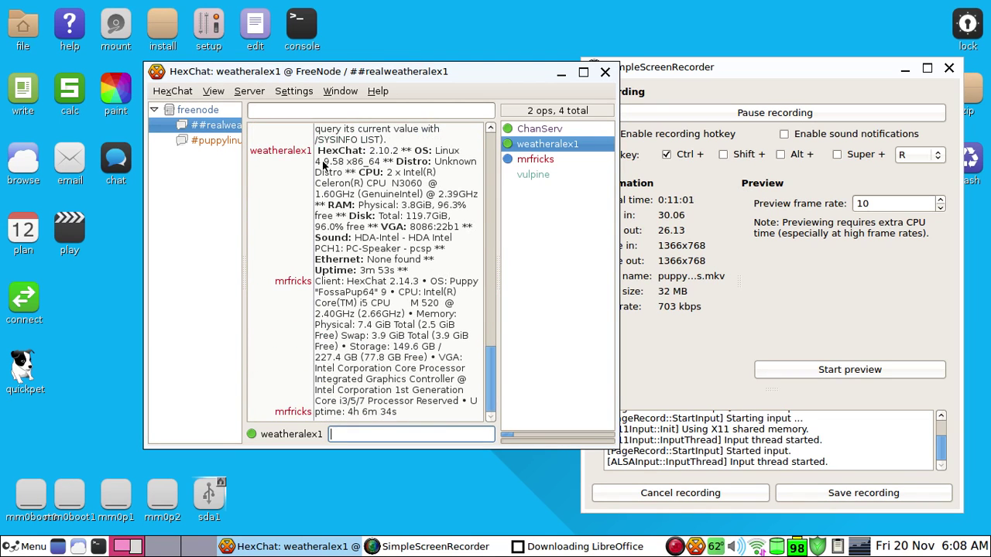
pyautogui.moveTo(319, 149); pyautogui.dragTo(428, 270)
# In #puppylinux, reply to the greeting user with 'hi I am making a vid rn'
pyautogui.click(232, 141)
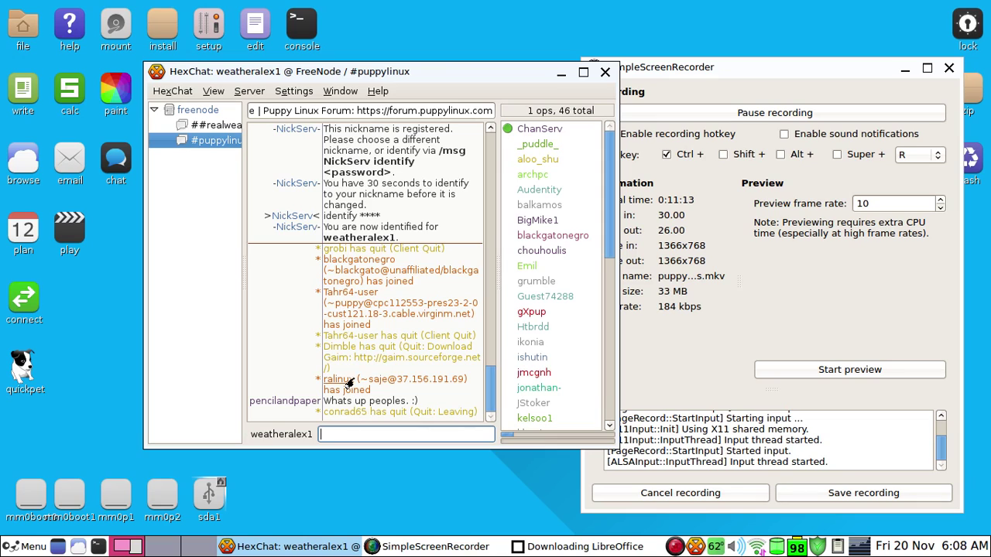
pyautogui.write('pen')
pyautogui.press('Tab')
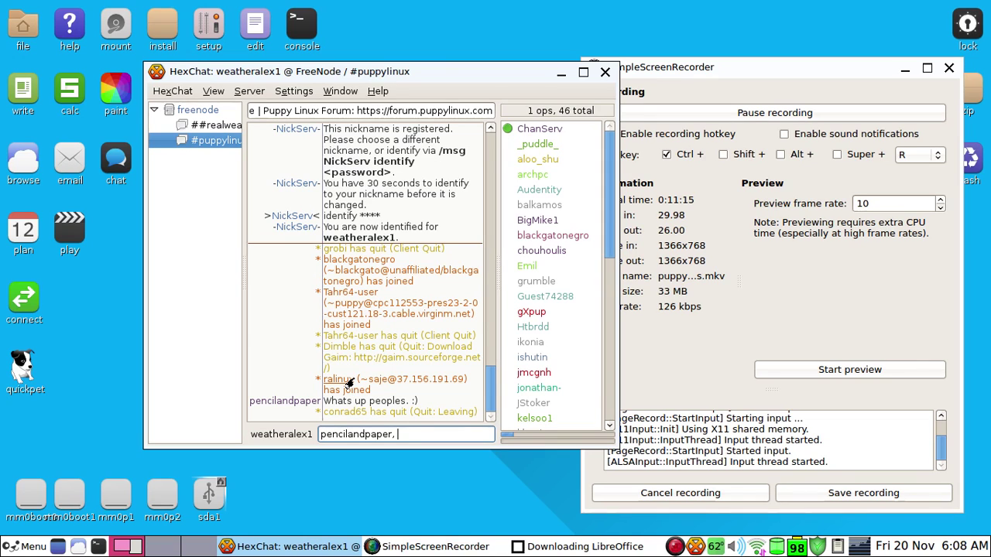
pyautogui.write('hi I am ')
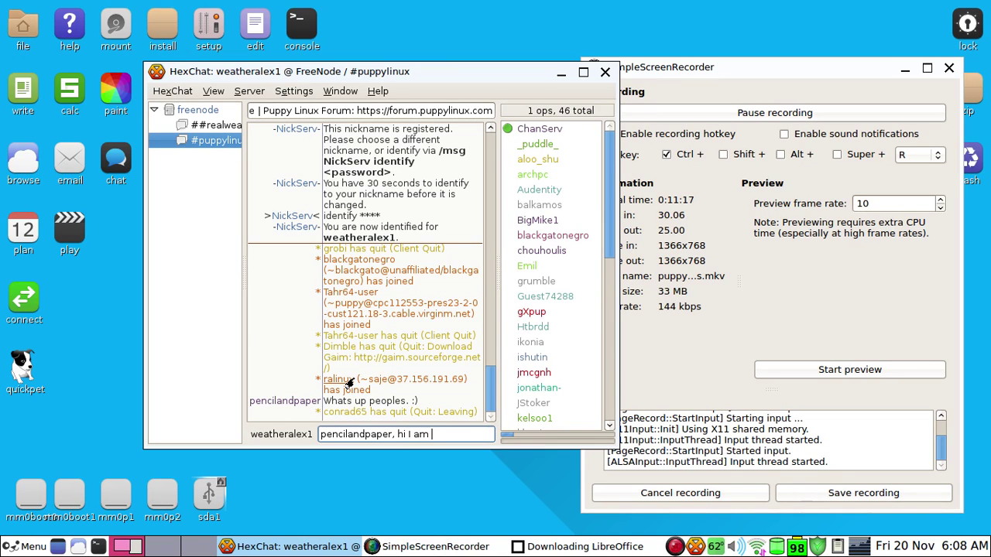
pyautogui.write('makina')
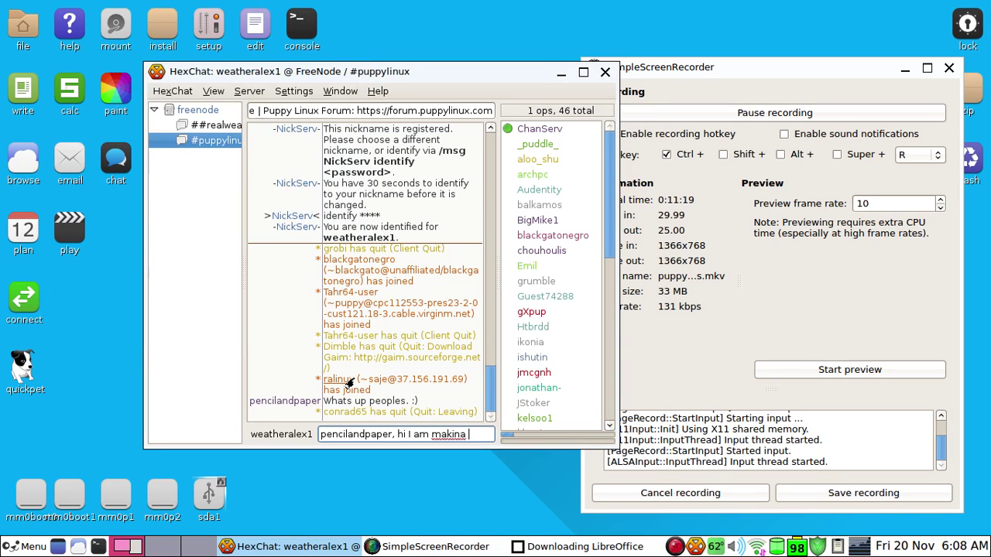
pyautogui.press('BackSpace')
pyautogui.press('BackSpace')
pyautogui.write('g a vid m')
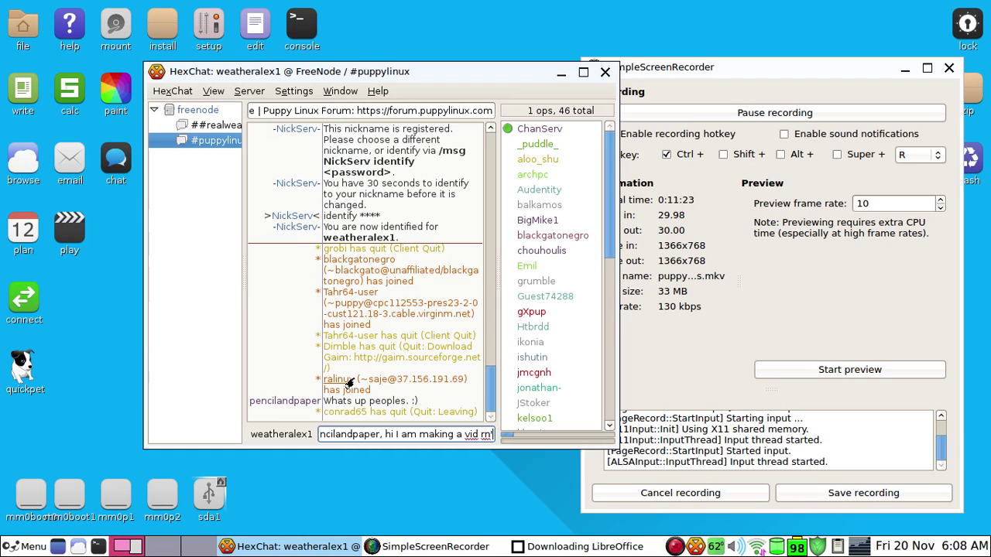
pyautogui.press('Return')
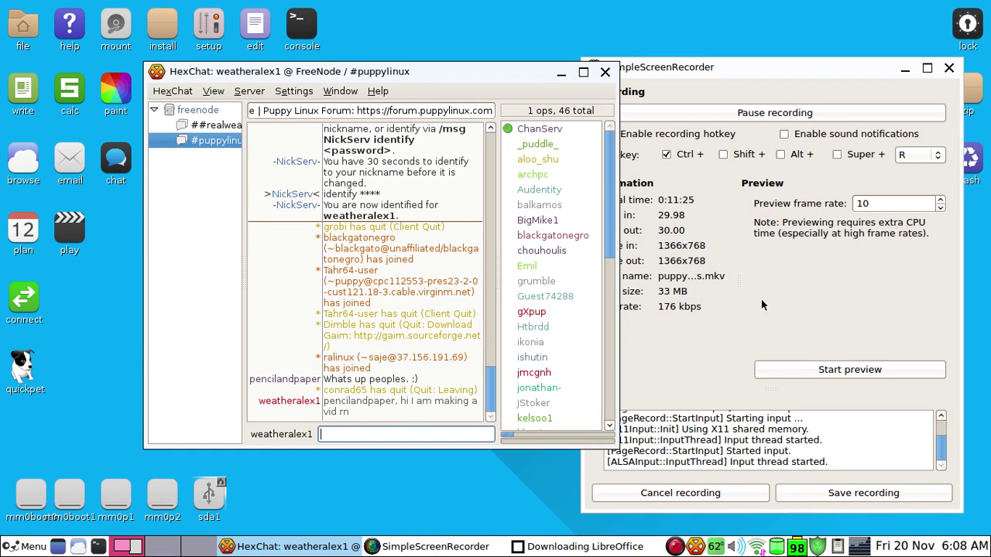
# Minimize HexChat and bring the LibreOffice download window into view, moving it up-left
pyautogui.click(562, 72)
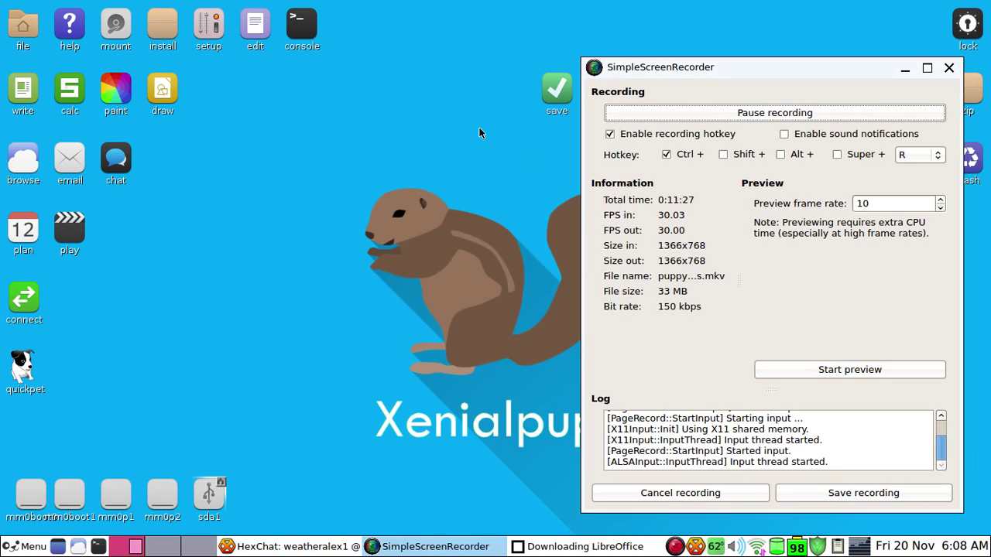
pyautogui.click(542, 547)
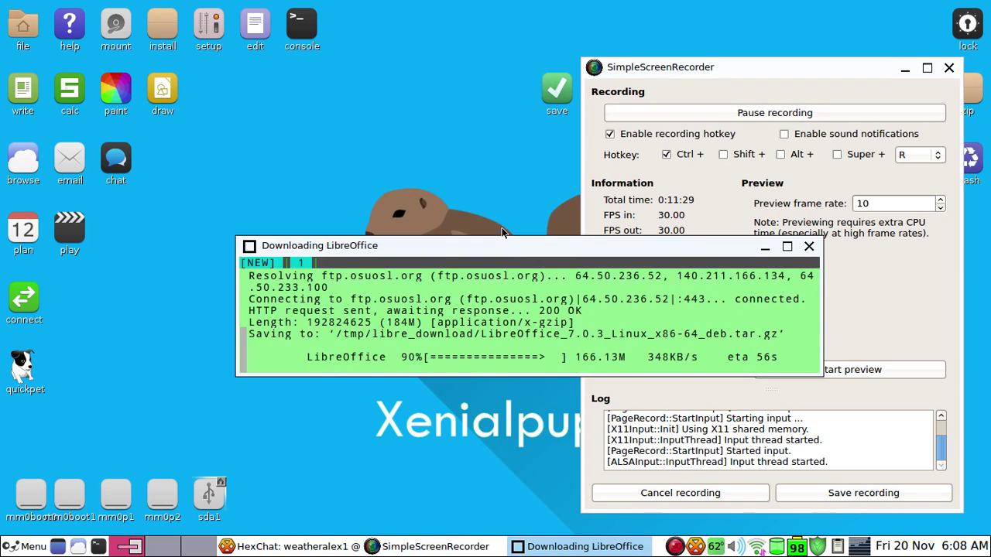
pyautogui.moveTo(496, 239); pyautogui.dragTo(355, 210)
# Browse the applications menu, close it, and dismiss the package version-differences notice
pyautogui.click(27, 546)
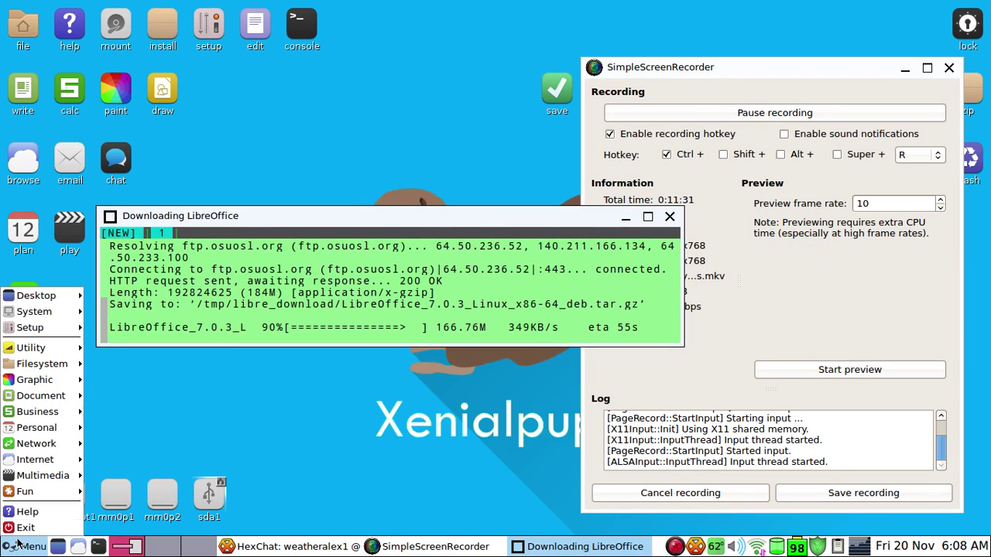
pyautogui.moveTo(31, 416)
pyautogui.moveTo(31, 349)
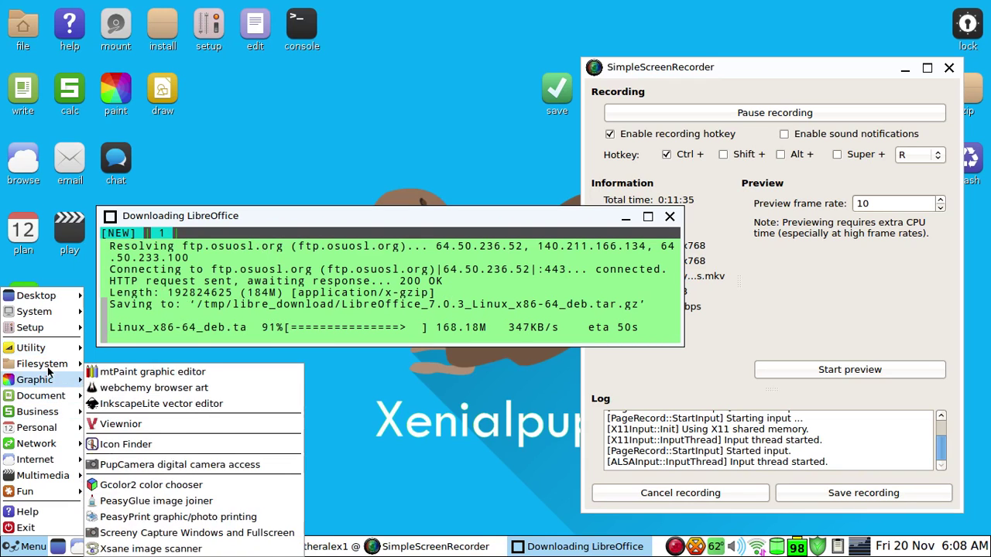
pyautogui.moveTo(55, 364)
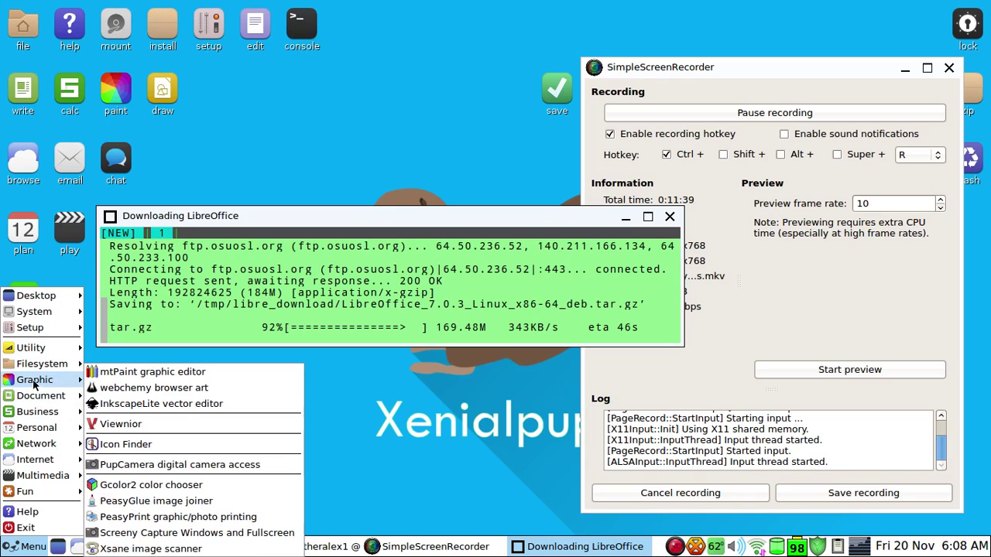
pyautogui.click(197, 354)
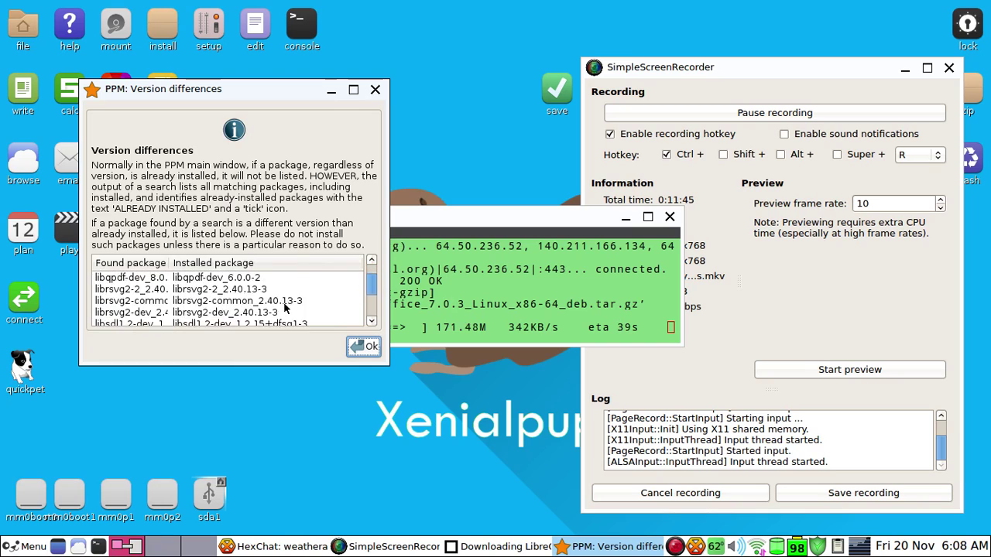
pyautogui.click(359, 342)
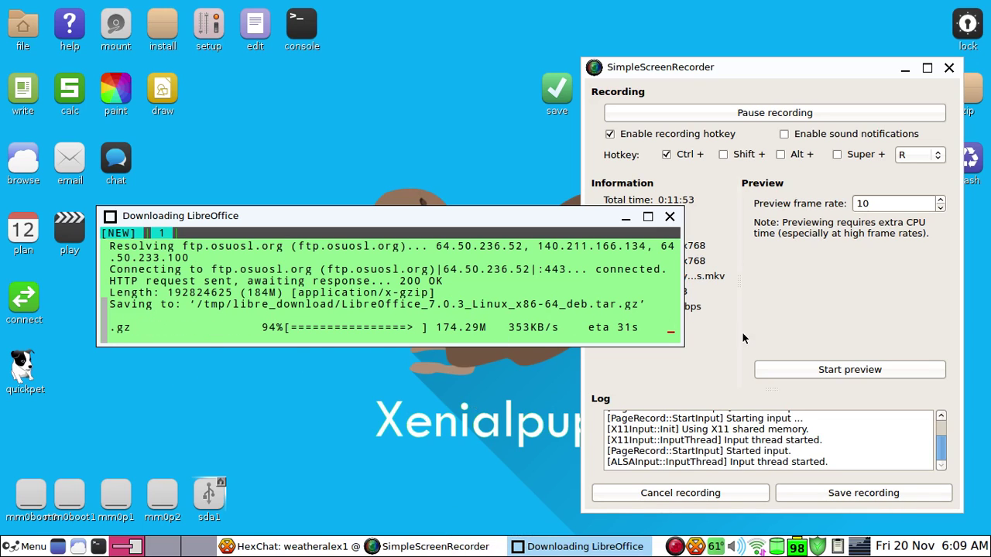
# Pause the recording, minimize HexChat and SimpleScreenRecorder, and browse the main menu
pyautogui.click(775, 121)
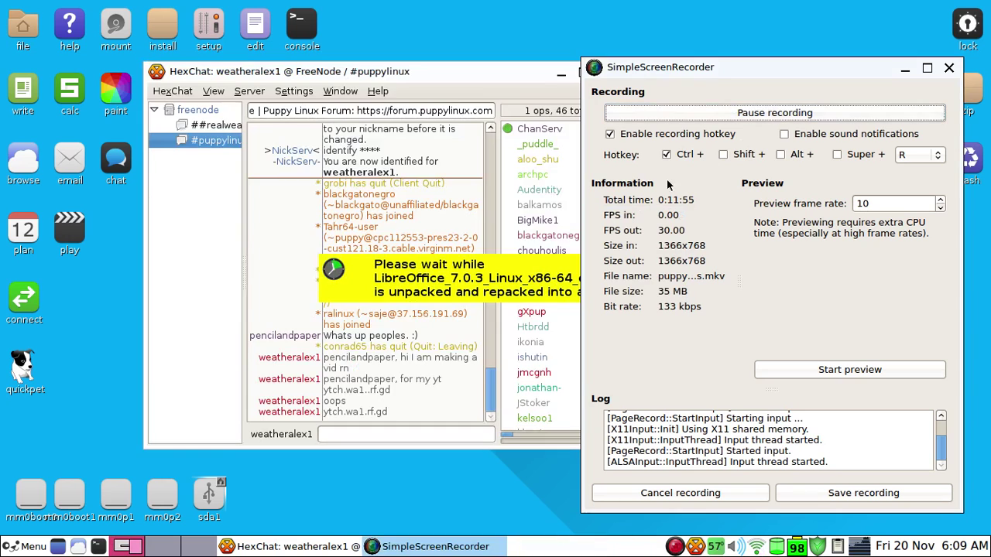
pyautogui.click(567, 266)
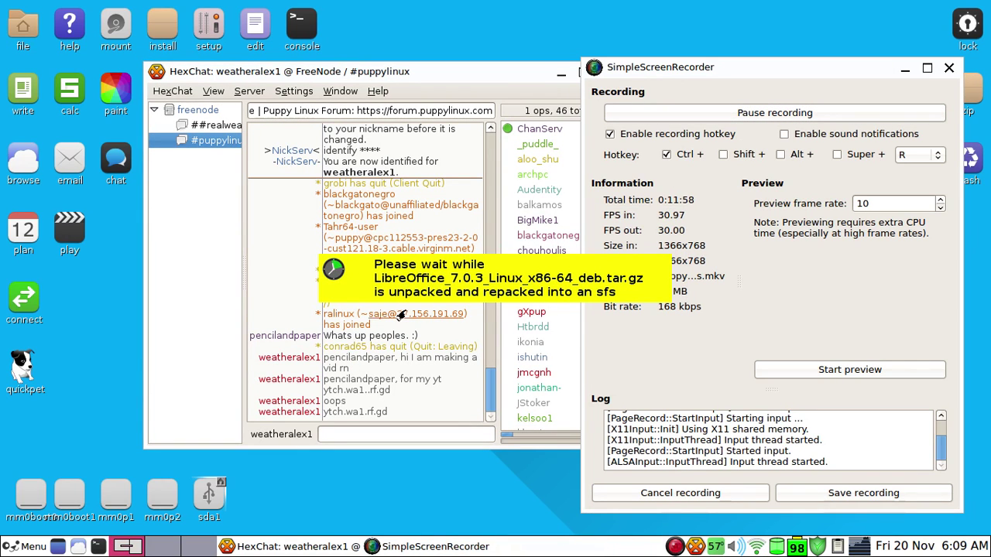
pyautogui.click(562, 73)
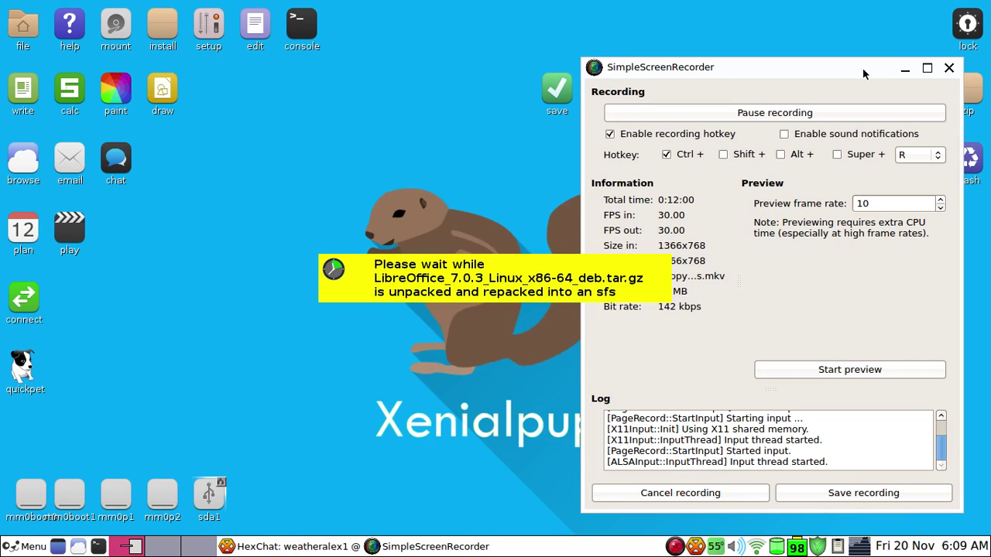
pyautogui.click(903, 69)
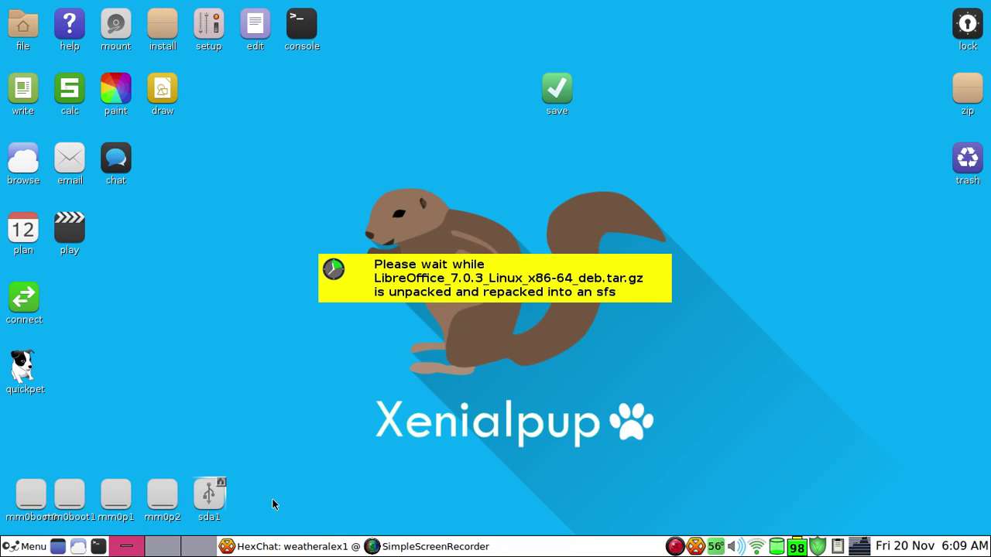
pyautogui.click(42, 553)
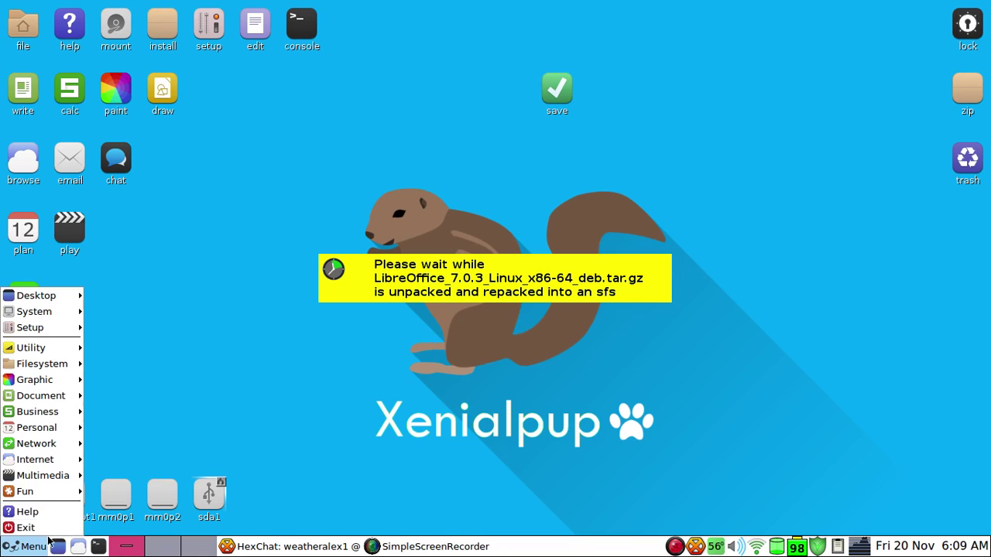
pyautogui.moveTo(53, 362)
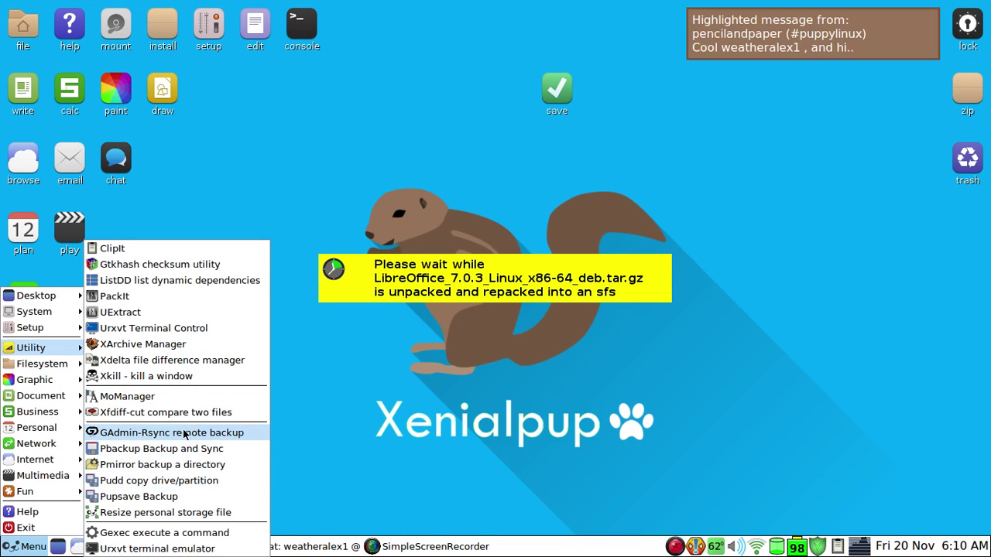
# Post 'you made it on' to the other user in HexChat's #puppylinux channel
pyautogui.click(588, 391)
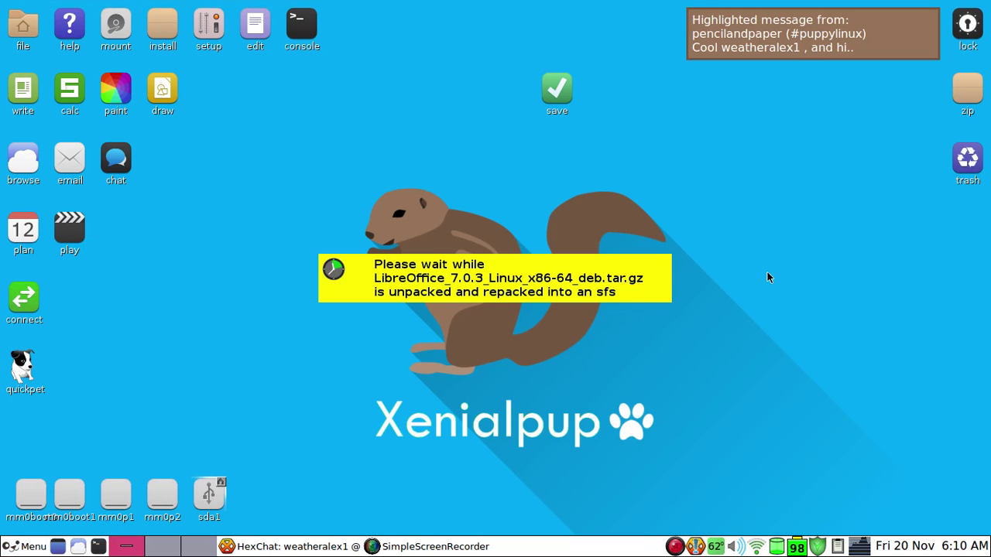
pyautogui.click(699, 19)
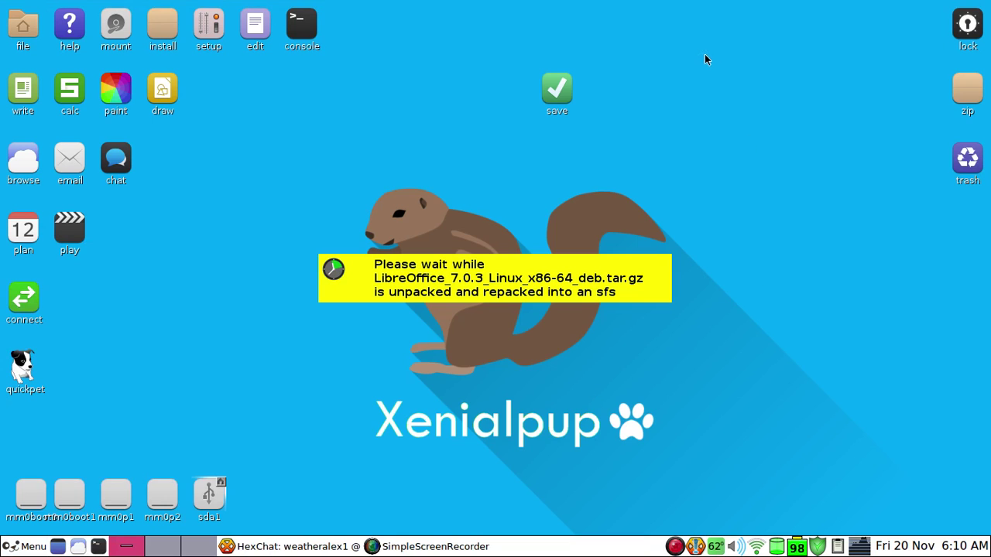
pyautogui.click(336, 547)
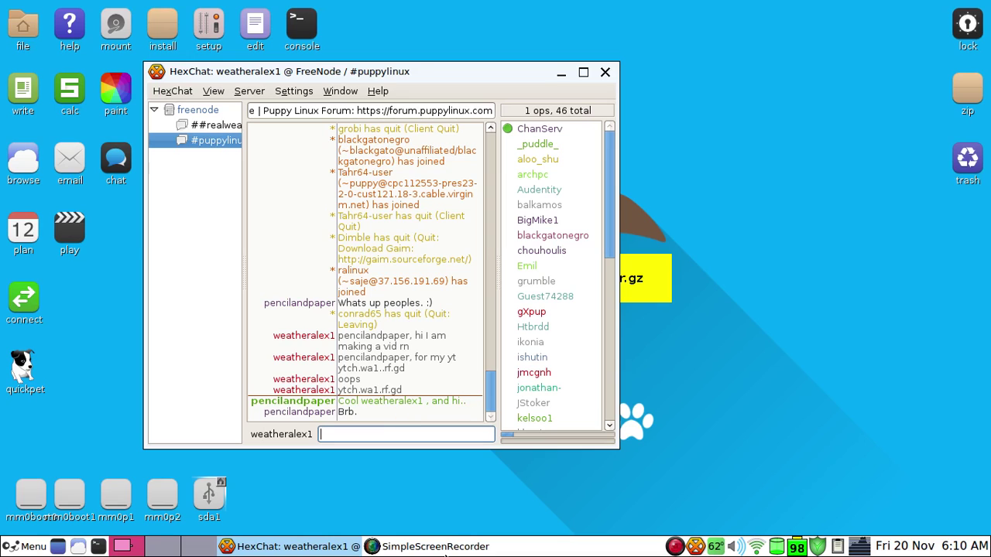
pyautogui.click(383, 424)
pyautogui.write('pen')
pyautogui.press('Tab')
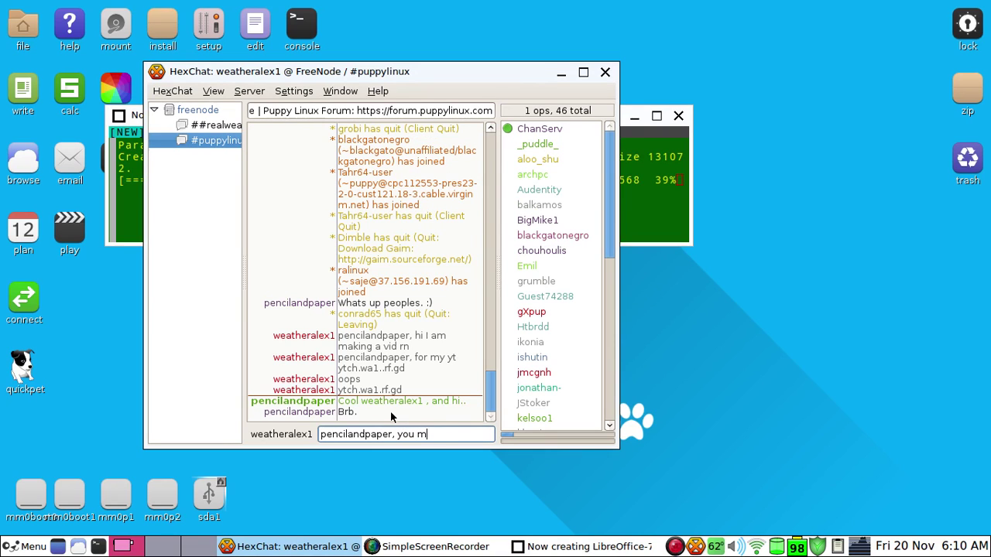
pyautogui.write('you made it on a vid')
pyautogui.press('Return')
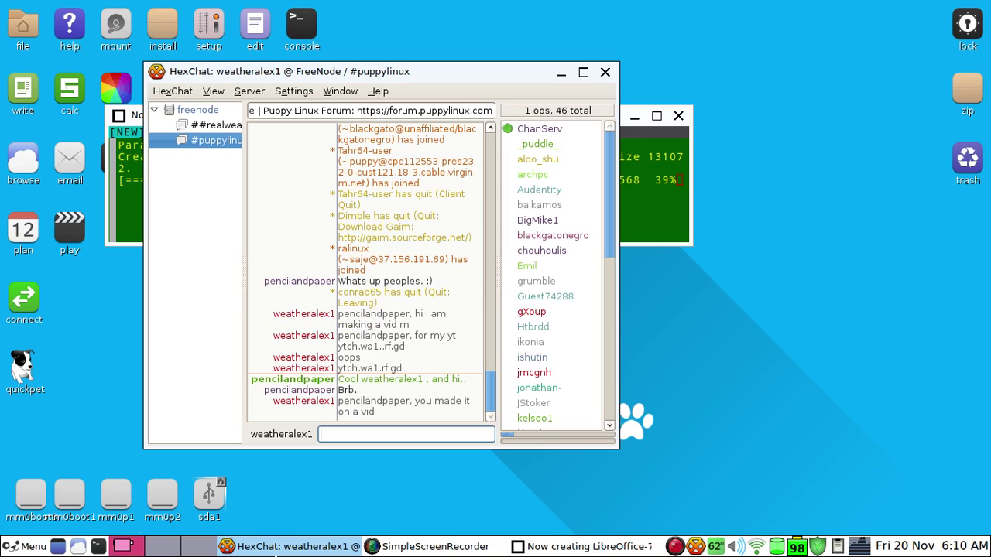
# Minimize HexChat, reposition the sfs-building terminal, highlight the mksquashfs line, and raise the screen recorder
pyautogui.click(186, 126)
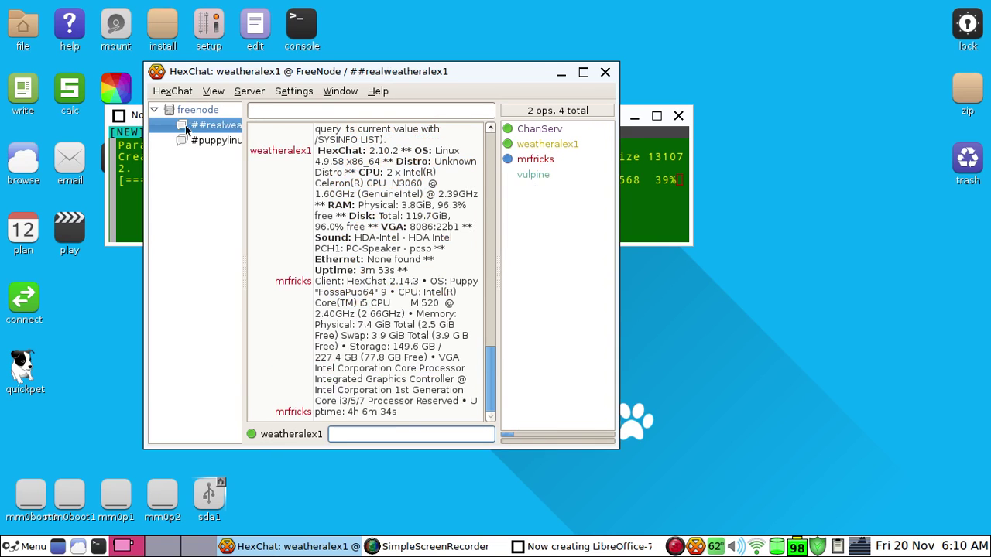
pyautogui.click(564, 74)
pyautogui.moveTo(339, 116); pyautogui.dragTo(306, 164)
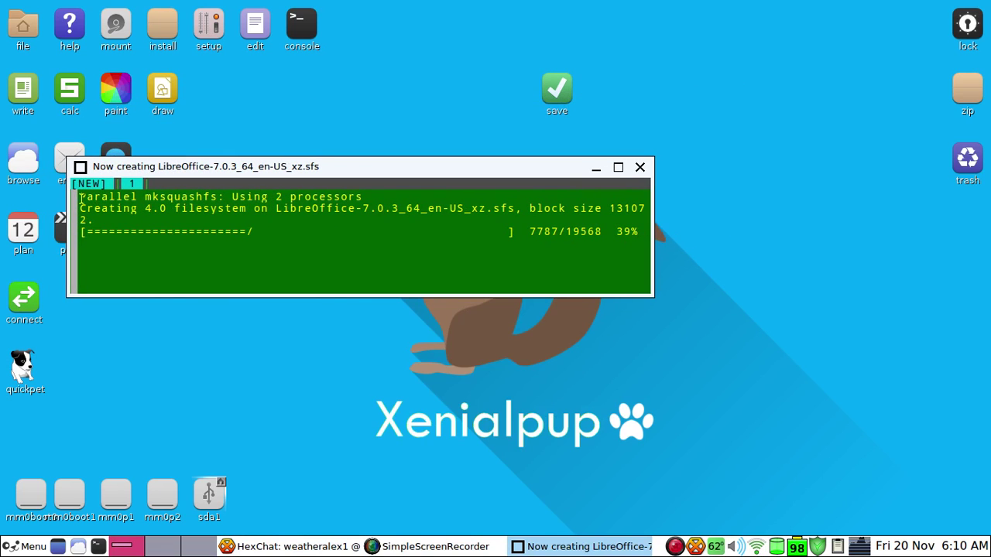
pyautogui.moveTo(80, 199); pyautogui.dragTo(248, 235)
pyautogui.click(397, 546)
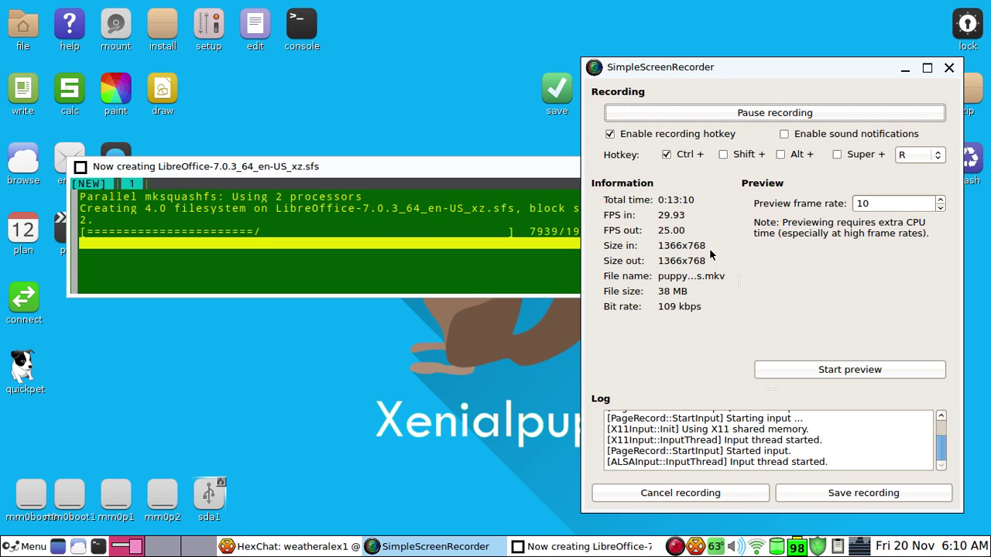
# Pause the recording and confirm loading the LibreOffice 7.0.3 sfs file
pyautogui.click(690, 114)
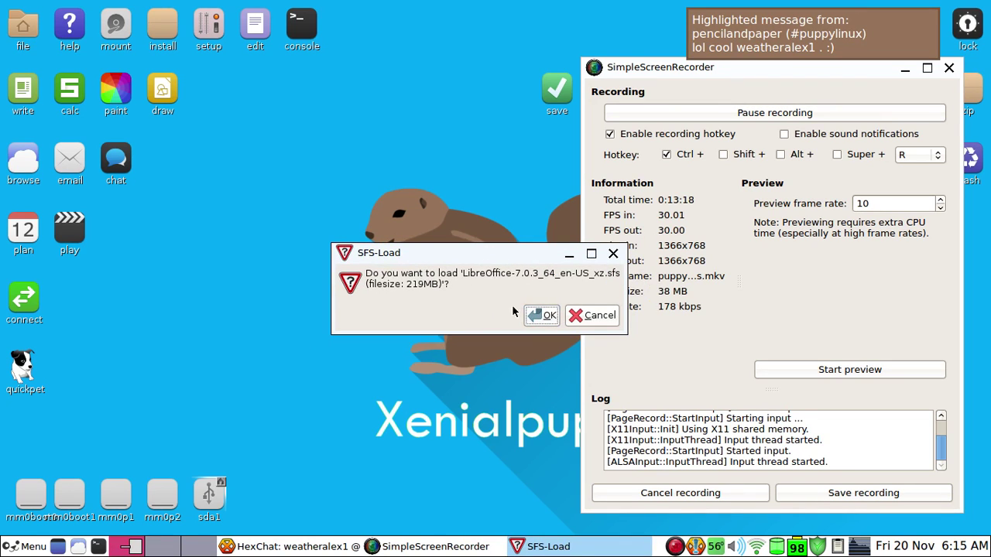
pyautogui.moveTo(534, 265); pyautogui.dragTo(509, 259)
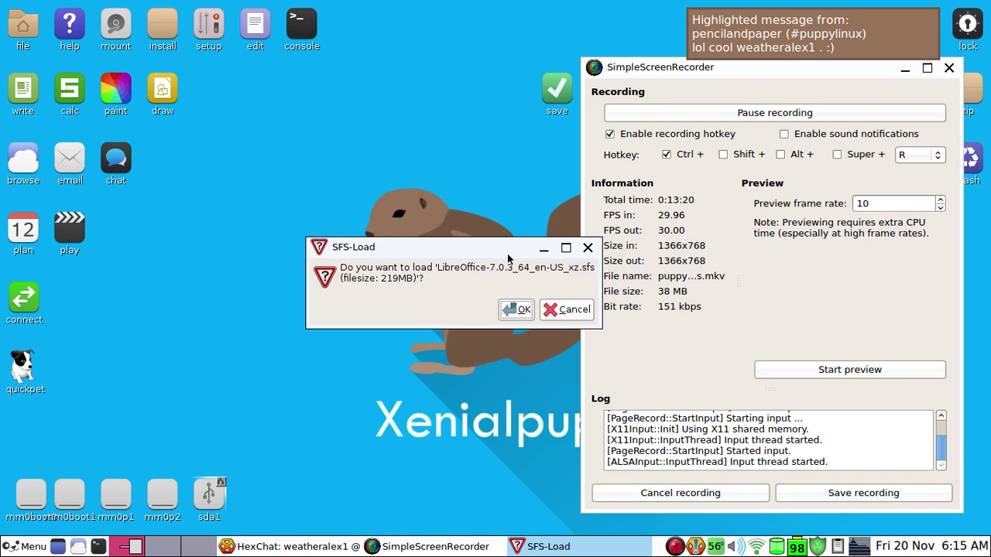
pyautogui.click(517, 313)
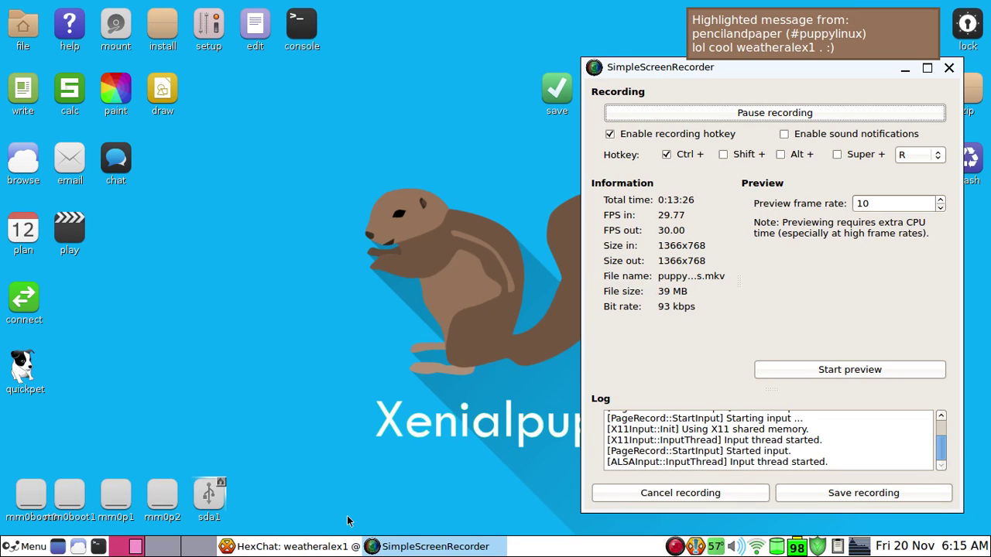
# Check #puppylinux, then minimize HexChat and choose LibreOffice 7.0 in SFS-Load
pyautogui.click(337, 546)
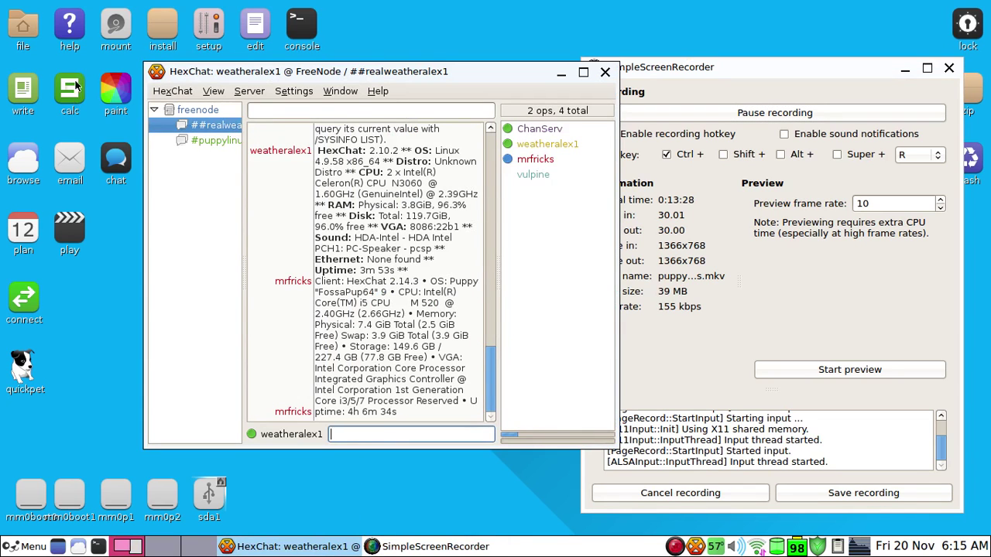
pyautogui.click(219, 140)
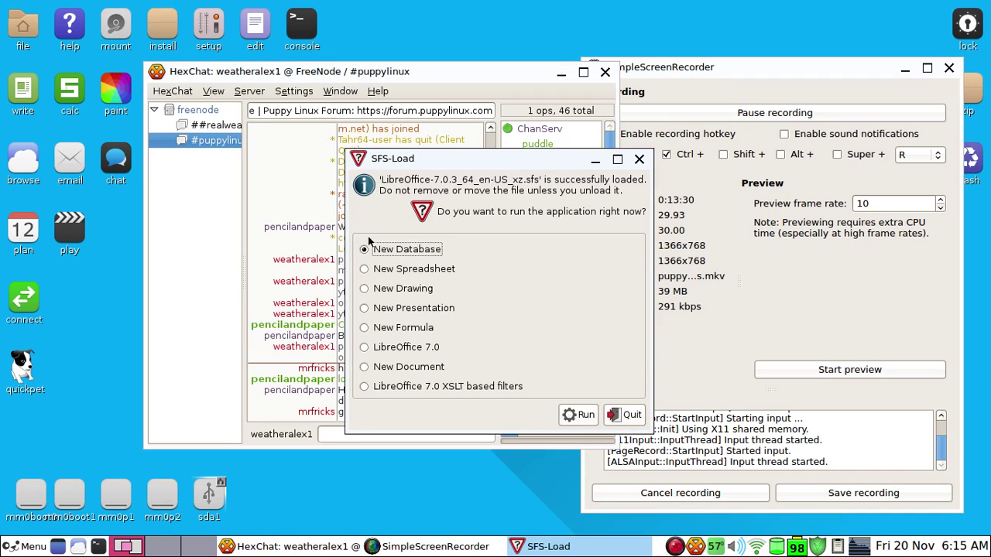
pyautogui.click(297, 242)
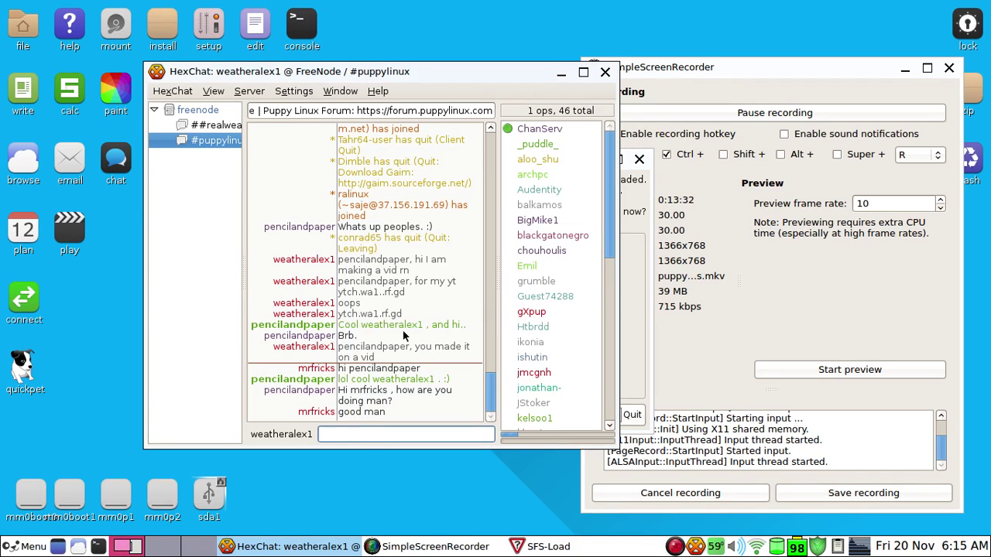
pyautogui.click(561, 75)
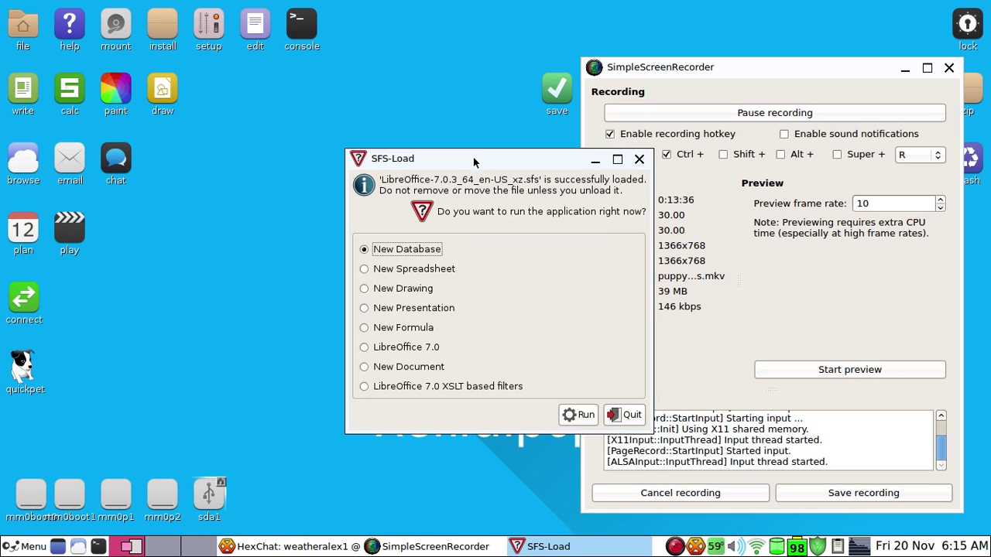
pyautogui.moveTo(433, 150); pyautogui.dragTo(319, 140)
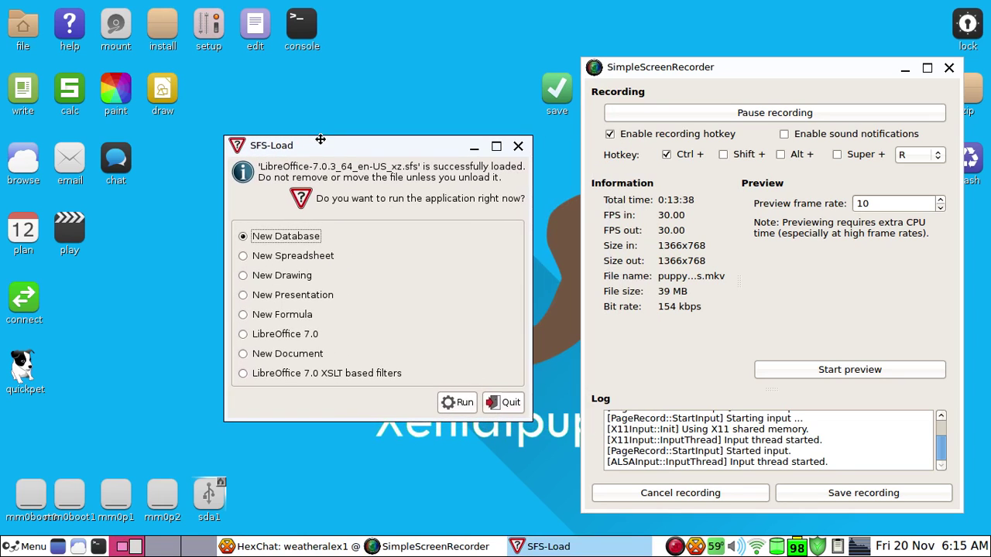
pyautogui.click(306, 334)
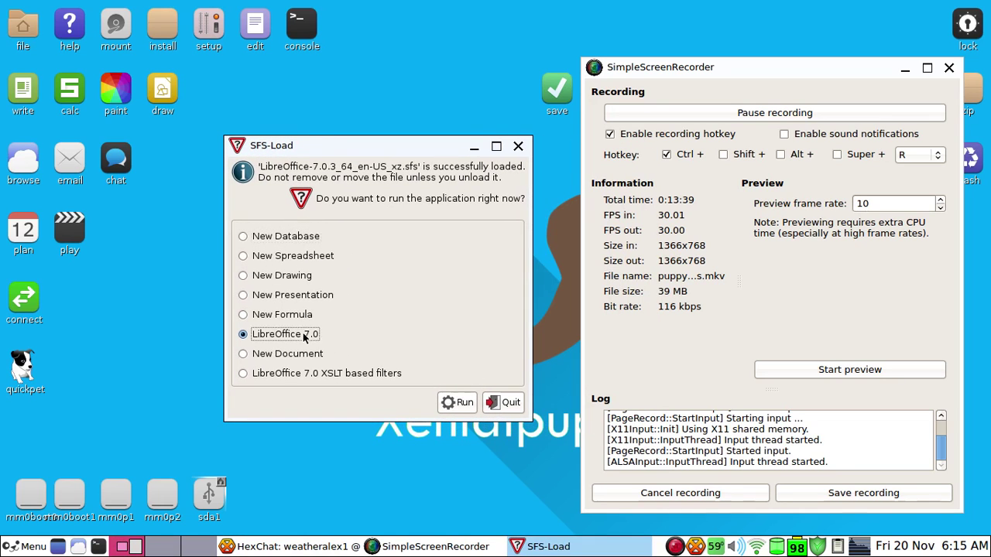
# Launch LibreOffice 7.0, create a Writer document, dismiss the tip, and type 'Yery very important doc'
pyautogui.click(463, 403)
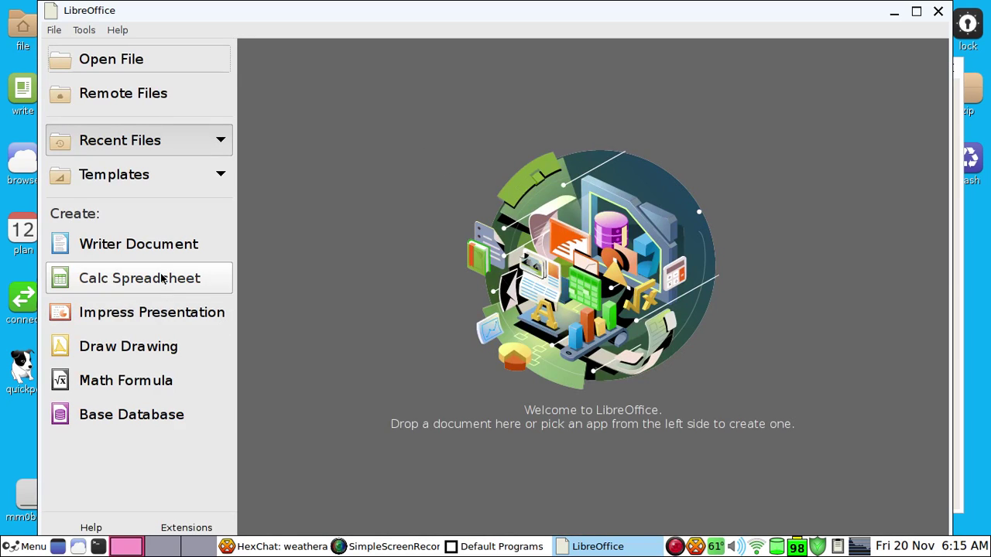
pyautogui.click(168, 246)
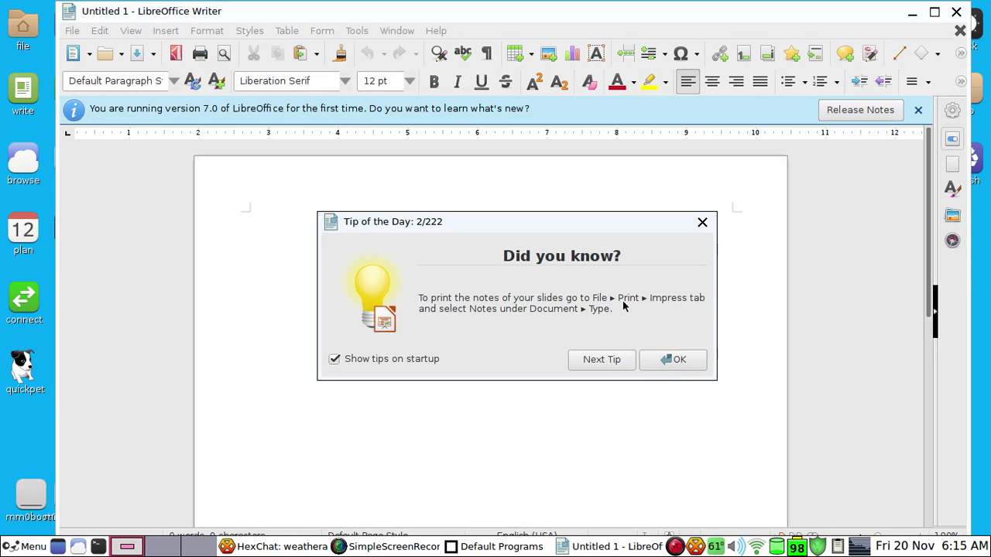
pyautogui.click(673, 359)
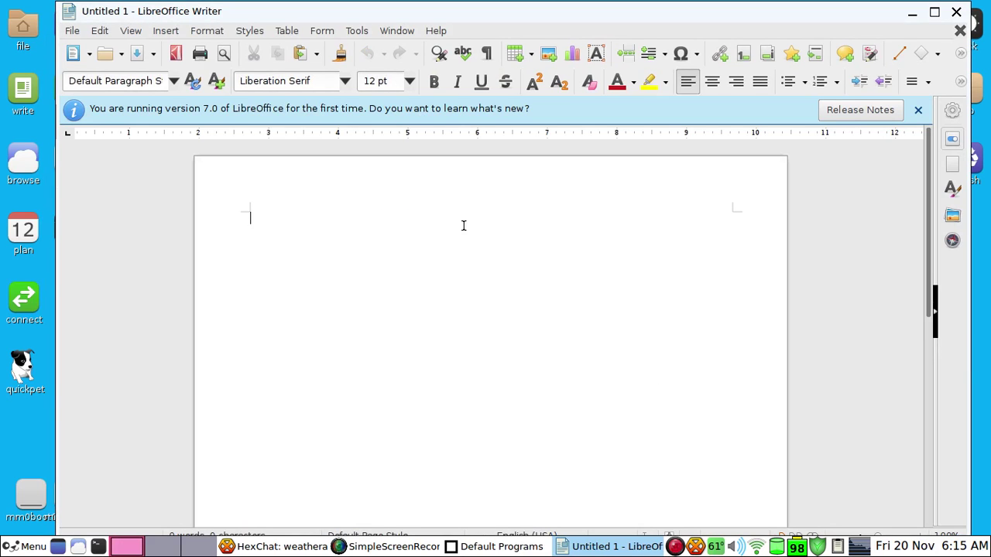
pyautogui.write('Yer')
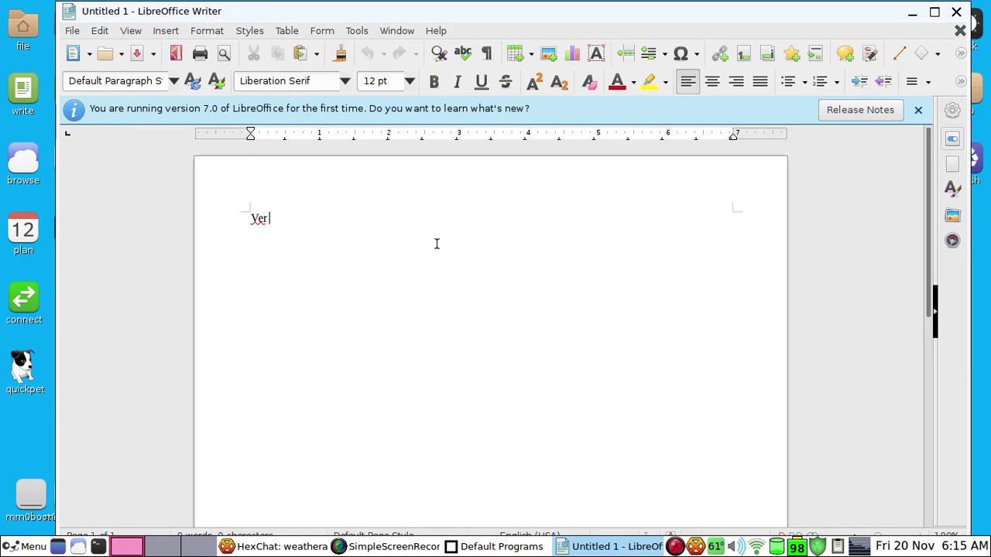
pyautogui.write('y ve')
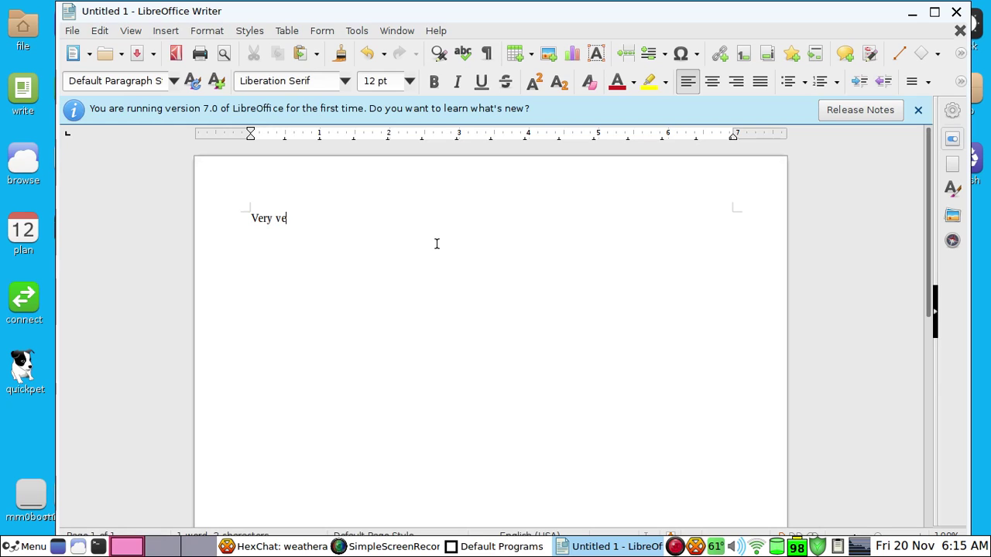
pyautogui.write('ry important document')
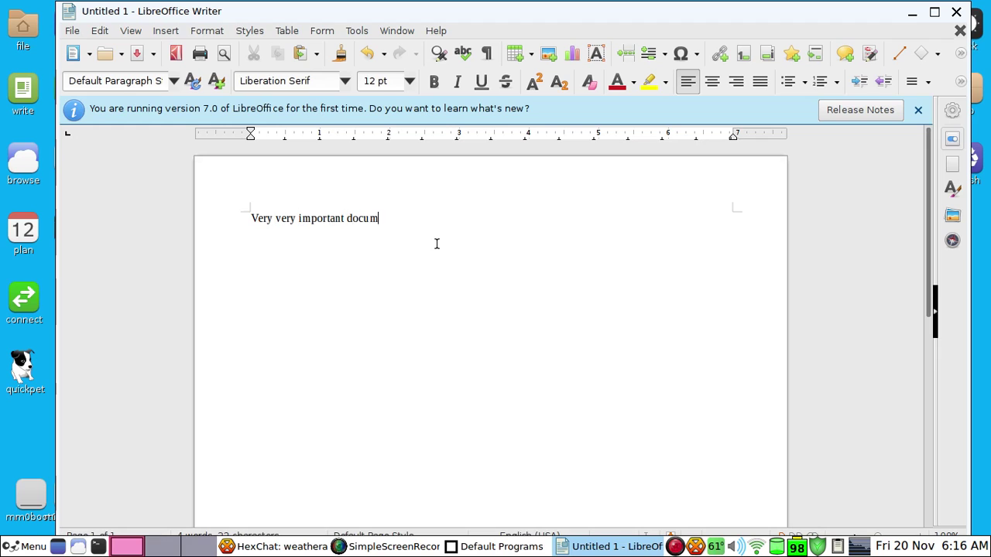
# Open the Save dialog on the Desktop folder, clearing the accidentally typed search text
pyautogui.click(72, 32)
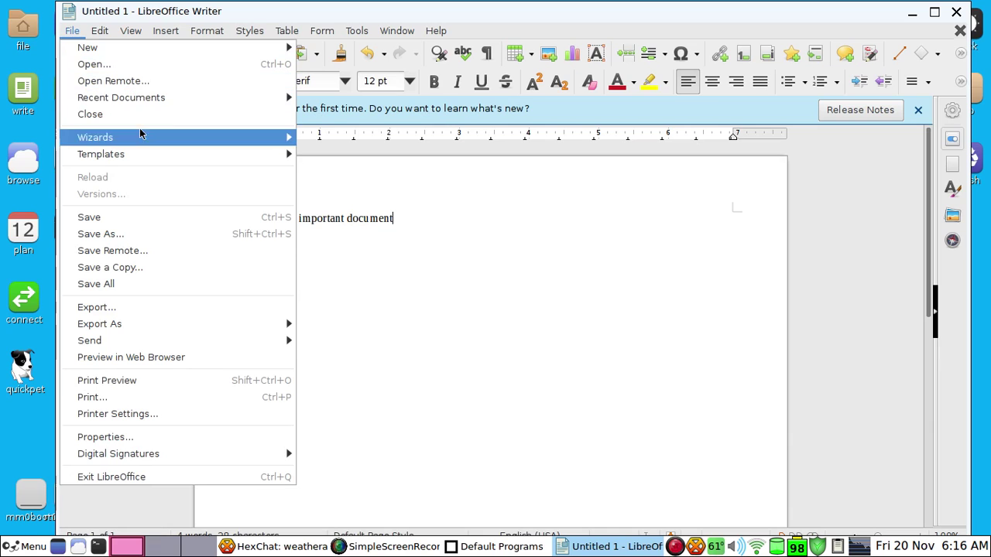
pyautogui.click(133, 216)
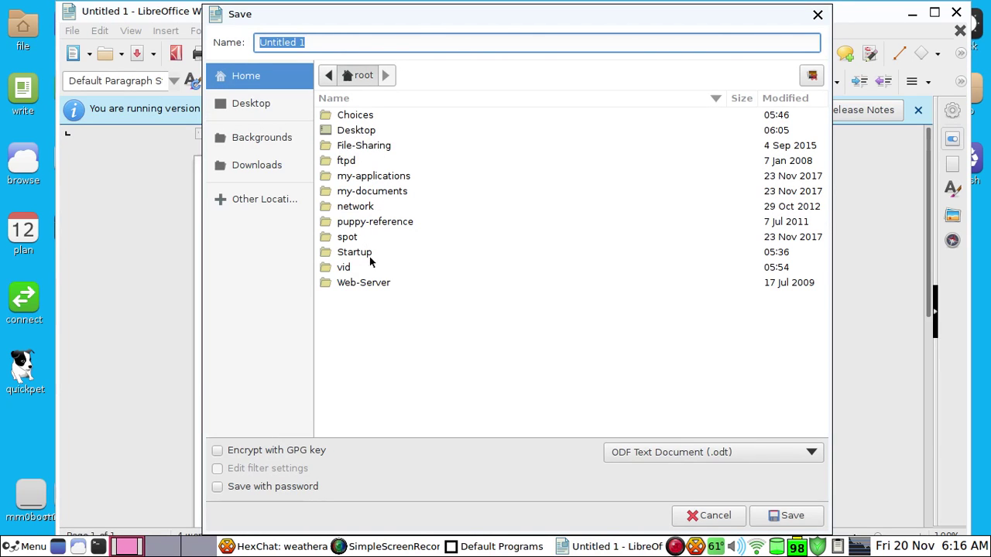
pyautogui.doubleClick(383, 130)
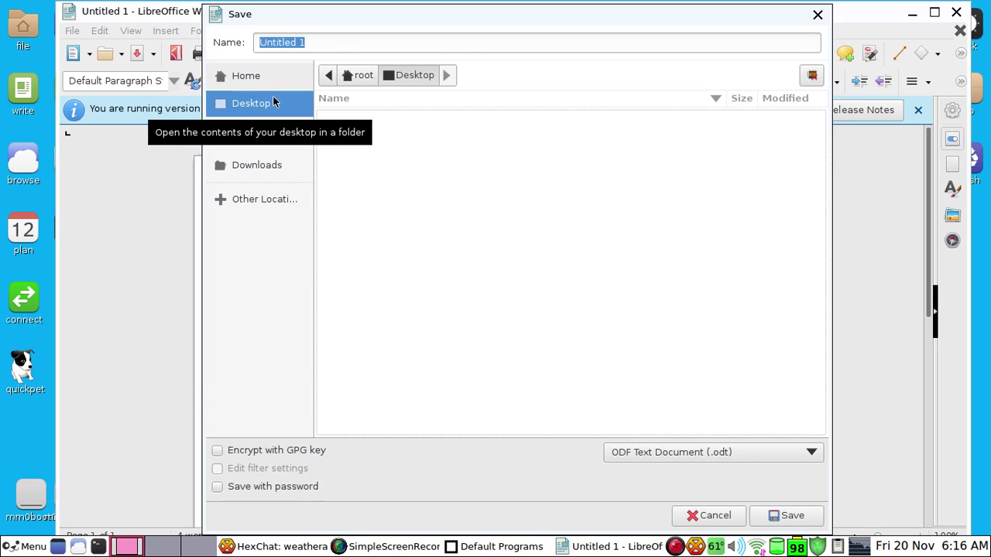
pyautogui.write('verver')
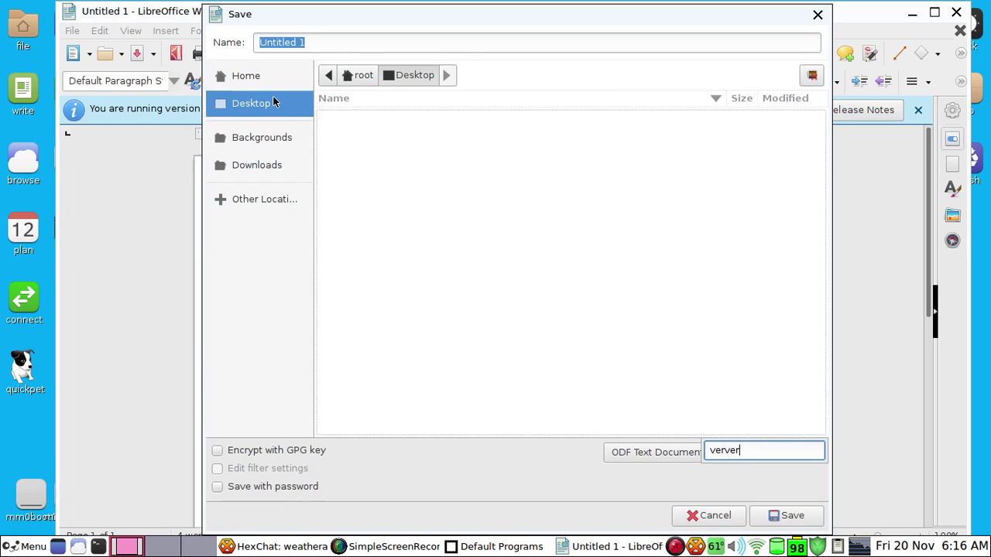
pyautogui.write('yimportand')
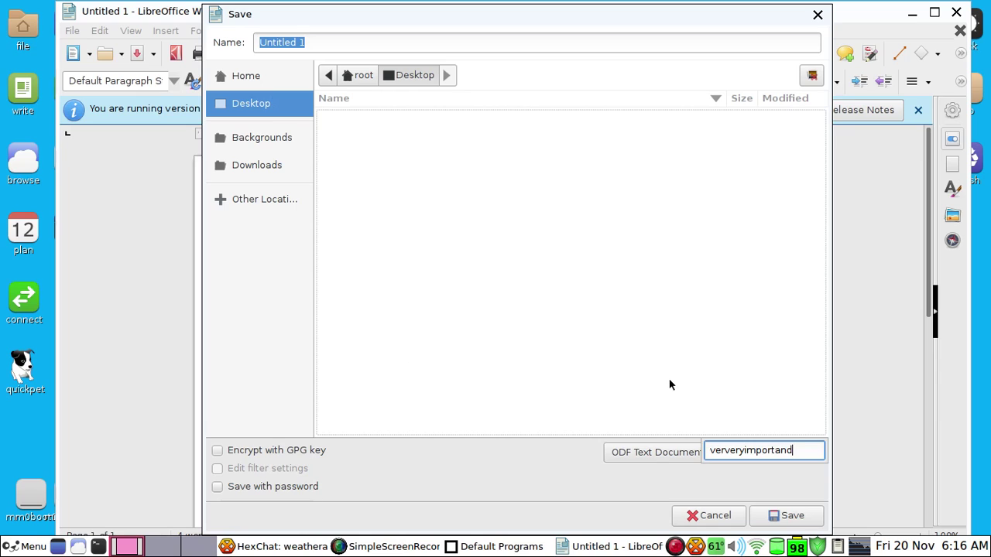
pyautogui.press('BackSpace')
pyautogui.press('BackSpace')
pyautogui.press('BackSpace')
pyautogui.press('BackSpace')
pyautogui.press('BackSpace')
pyautogui.press('BackSpace')
pyautogui.press('BackSpace')
pyautogui.press('BackSpace')
pyautogui.press('BackSpace')
pyautogui.press('BackSpace')
pyautogui.press('BackSpace')
pyautogui.press('BackSpace')
pyautogui.press('BackSpace')
pyautogui.press('BackSpace')
pyautogui.press('BackSpace')
pyautogui.press('BackSpace')
pyautogui.press('Escape')
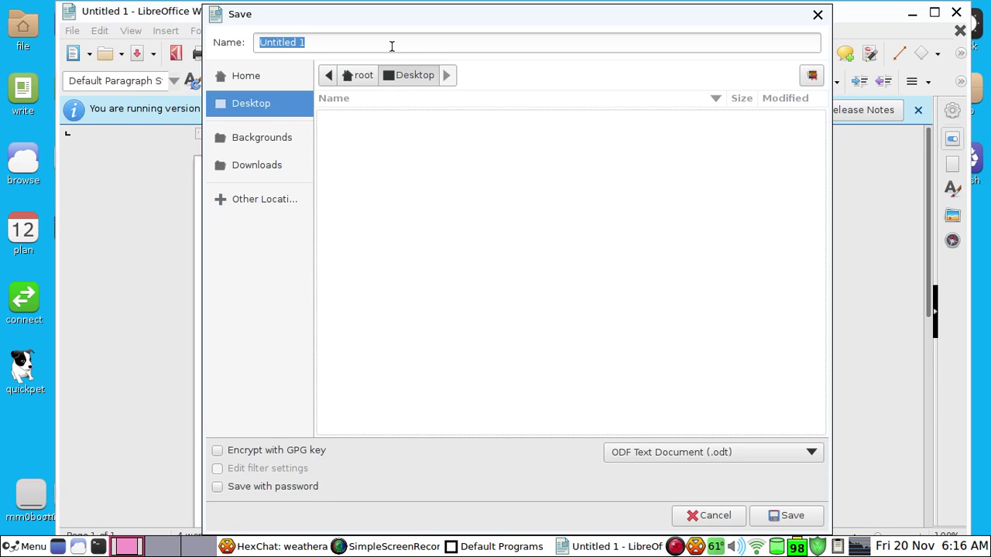
# Enter veryimportant as the file name
pyautogui.click(385, 44)
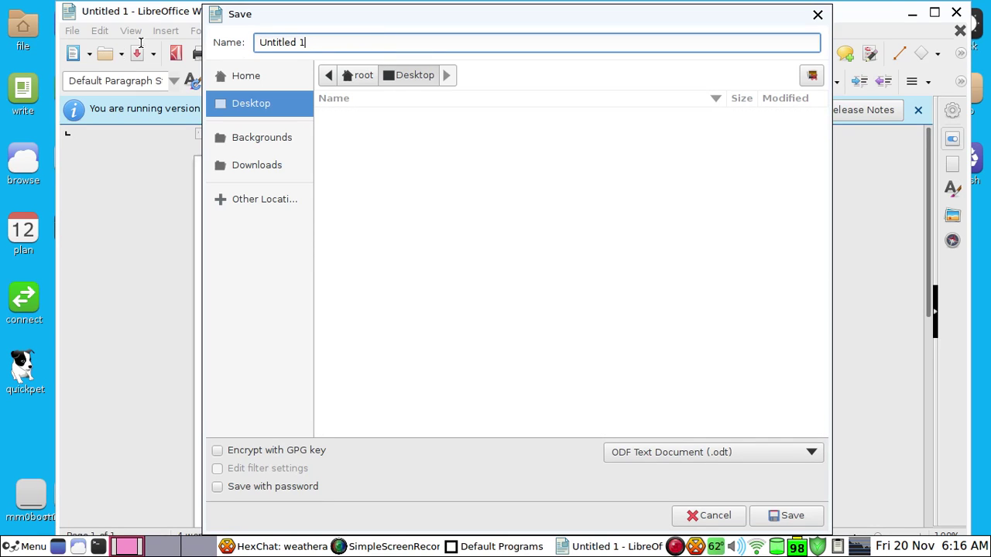
pyautogui.hotkey('ctrl', 'a')
pyautogui.write('v')
pyautogui.click(276, 44)
pyautogui.write('y')
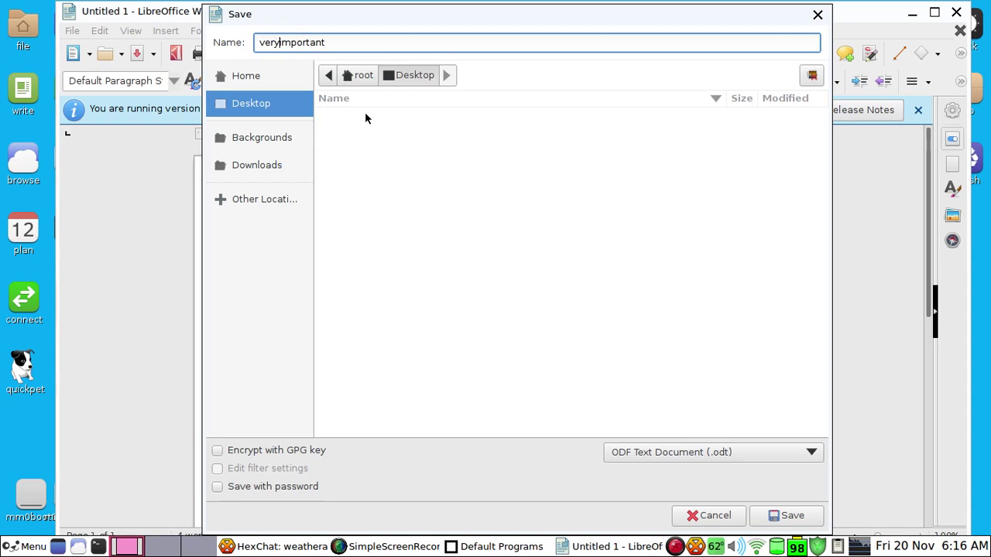
# Scroll the file type list toward Word 2007-365 (.docx)
pyautogui.click(668, 452)
pyautogui.scroll(-2, 667, 454)
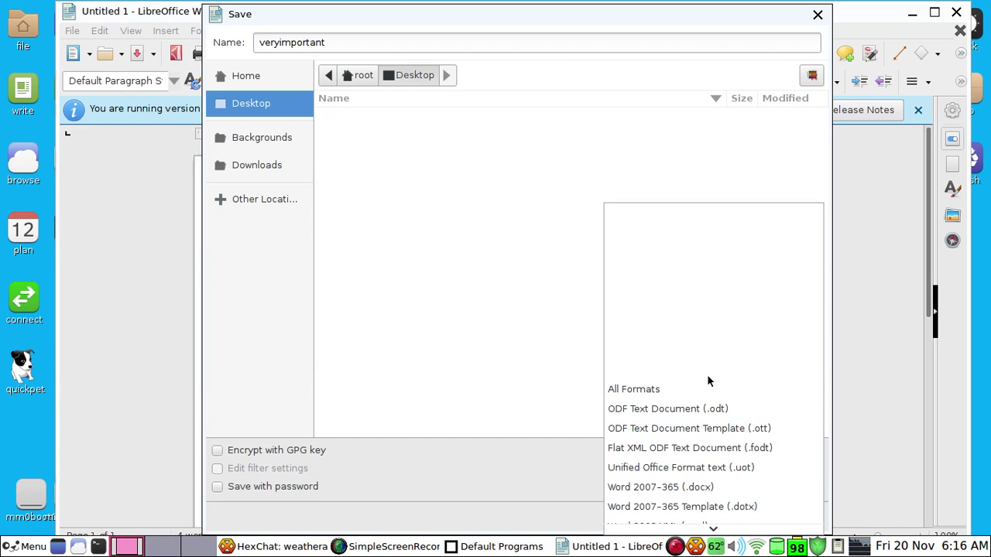
pyautogui.scroll(-2, 701, 434)
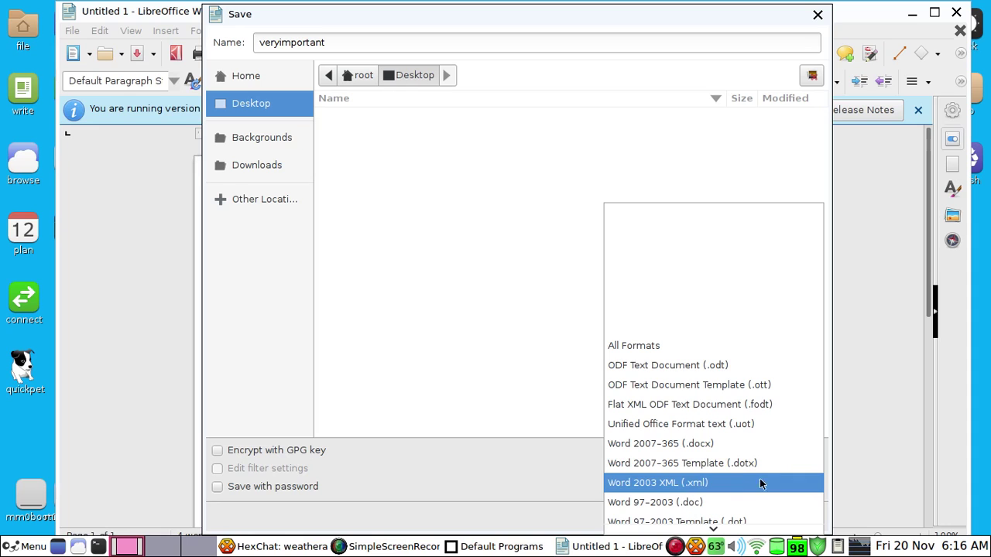
pyautogui.scroll(-3, 759, 476)
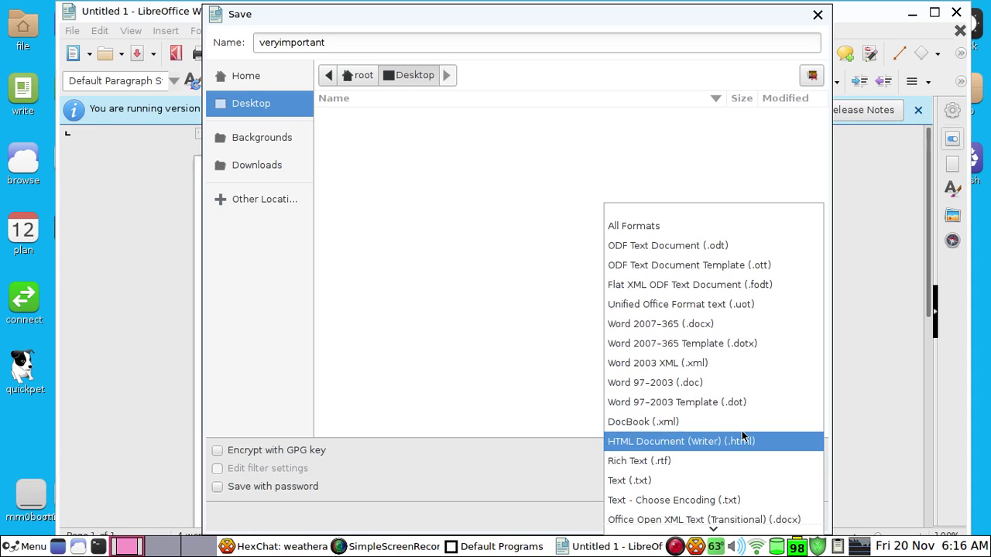
# Choose Word 2007-365 (.docx), enable Save with password, and save
pyautogui.click(733, 319)
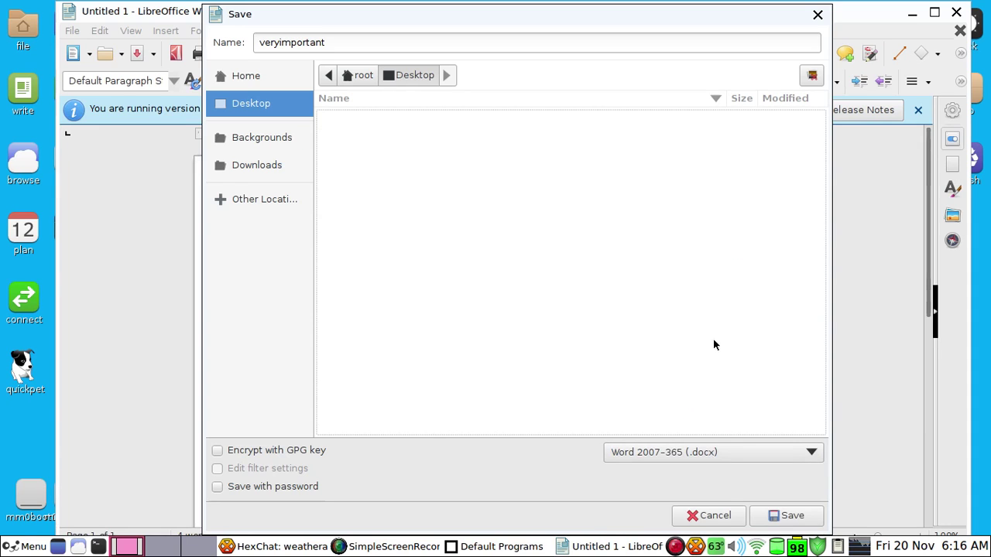
pyautogui.click(297, 451)
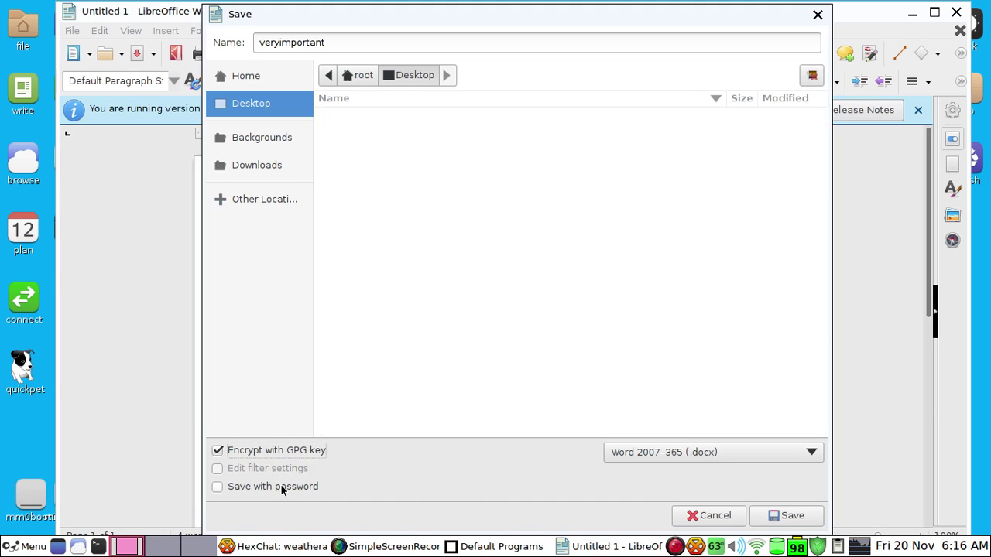
pyautogui.click(280, 487)
pyautogui.click(797, 516)
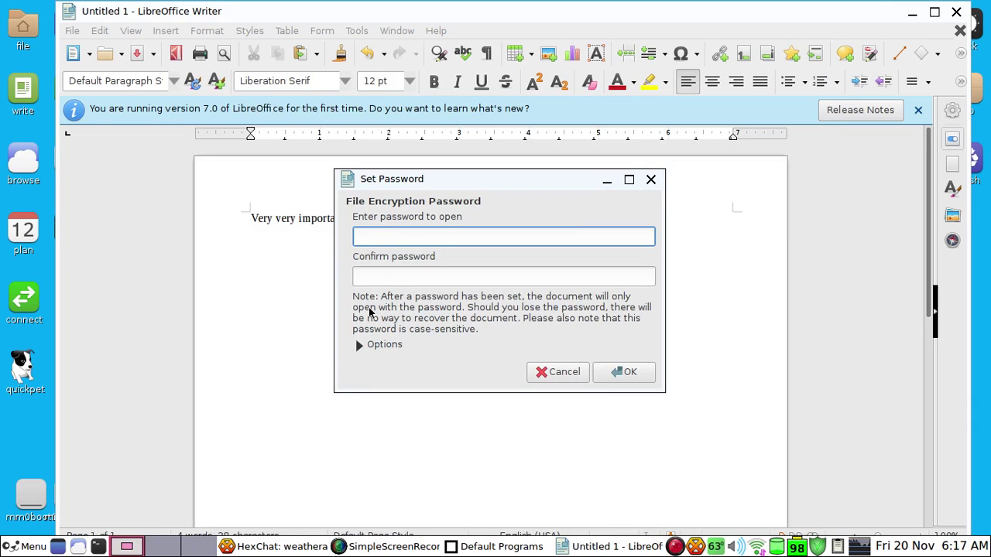
# Enter and confirm the document password, skip certificate selection, and keep Word 2007-365 format
pyautogui.write('password1')
pyautogui.press('Tab')
pyautogui.write('pas')
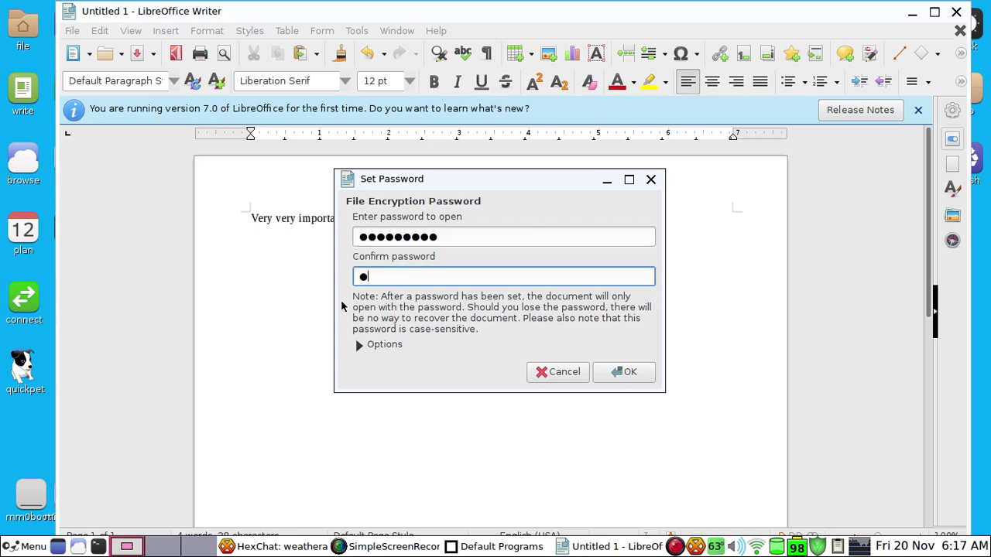
pyautogui.write('sword1')
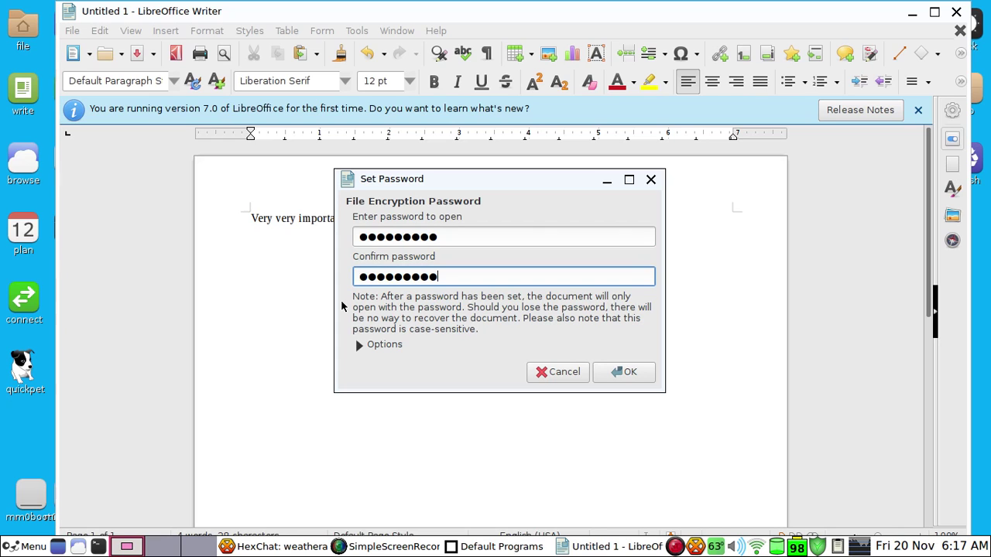
pyautogui.click(624, 372)
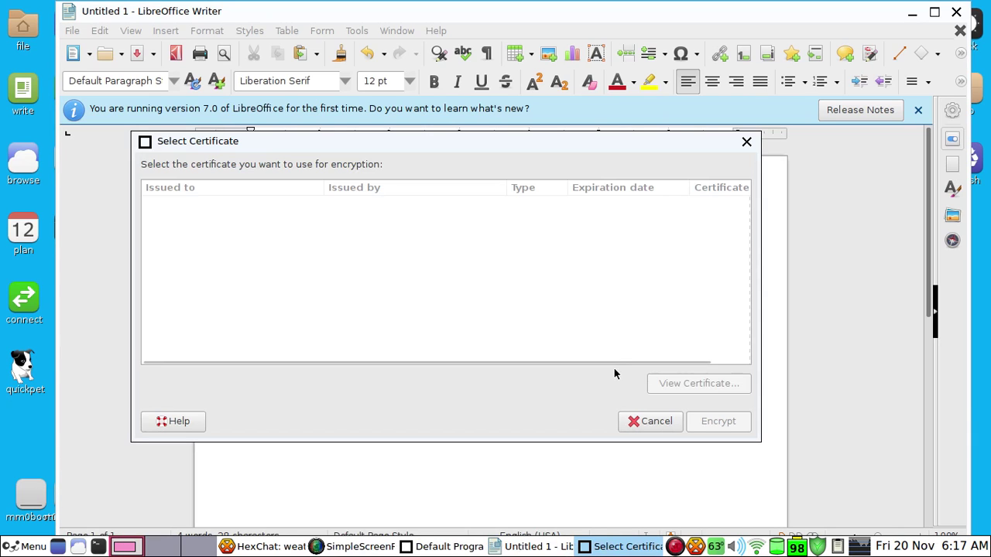
pyautogui.click(655, 426)
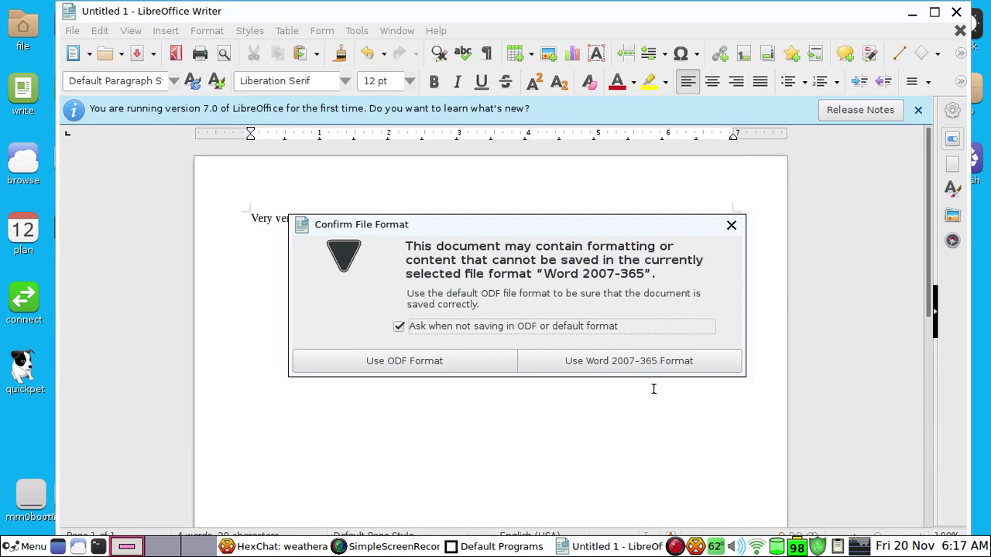
pyautogui.click(597, 370)
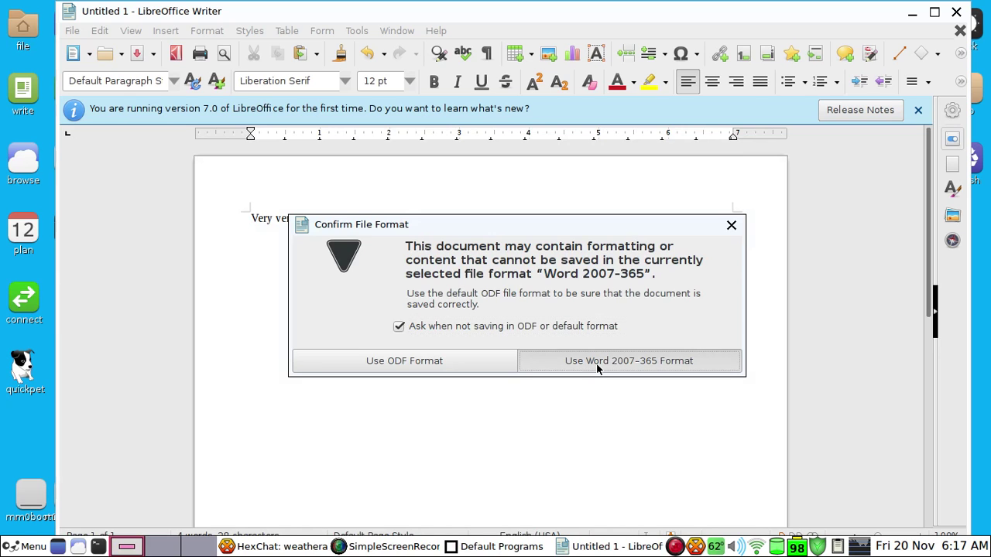
# Close Writer, accept LibreOffice apps as defaults, dismiss the notice, and move the recorder window
pyautogui.click(956, 13)
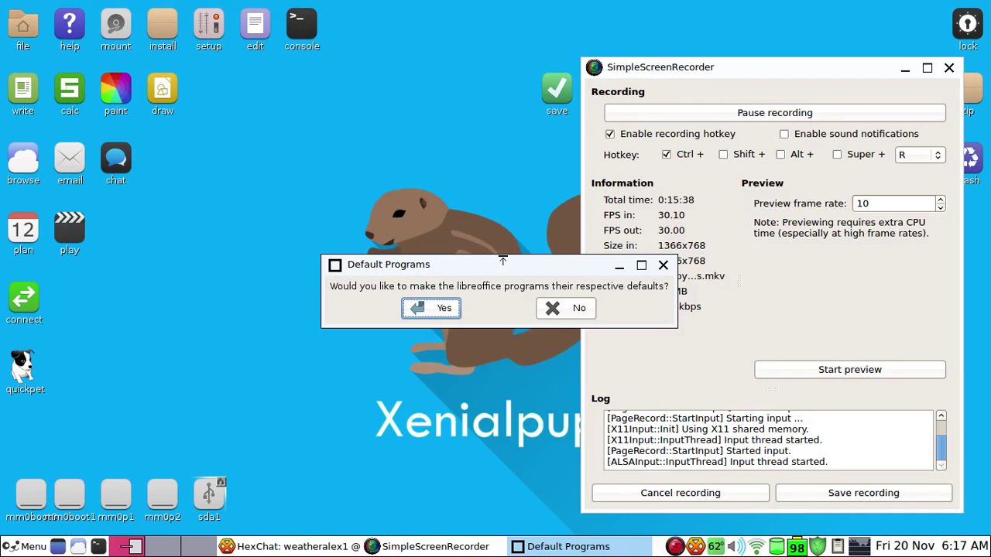
pyautogui.moveTo(469, 269); pyautogui.dragTo(367, 240)
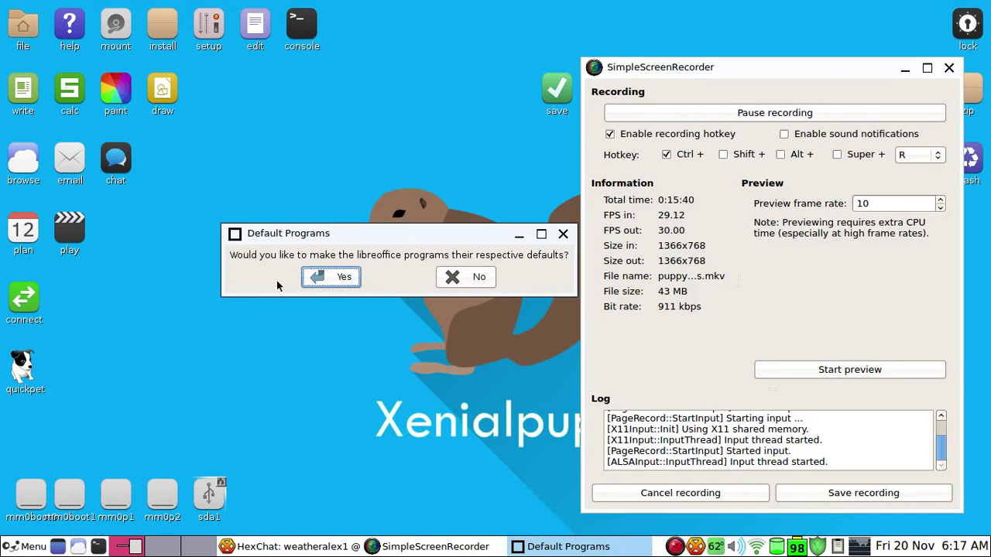
pyautogui.click(339, 276)
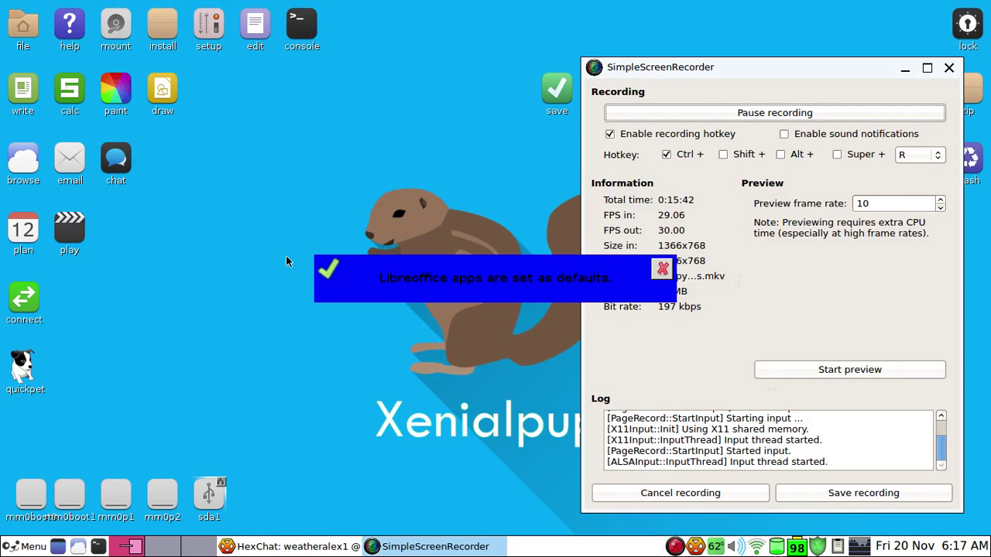
pyautogui.click(663, 269)
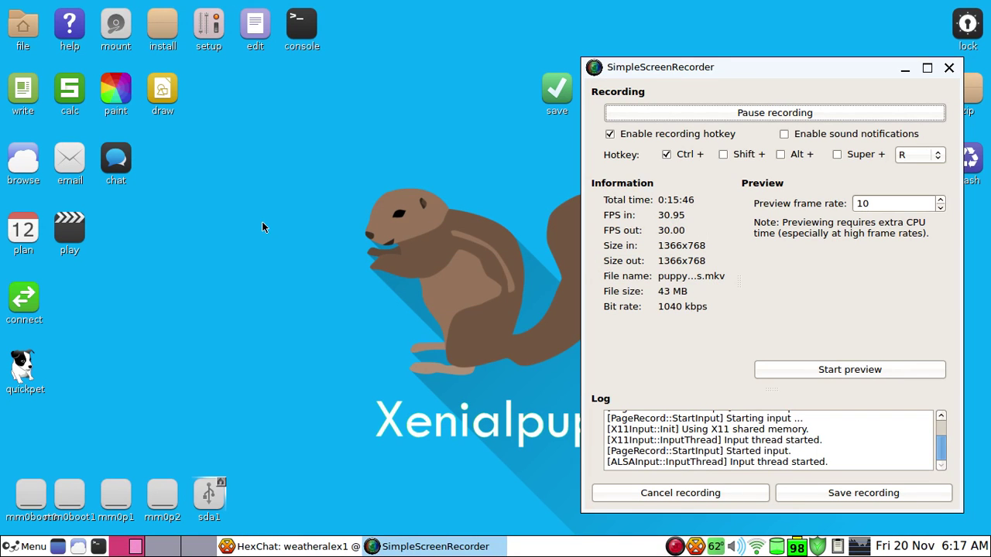
pyautogui.moveTo(666, 69); pyautogui.dragTo(695, 17)
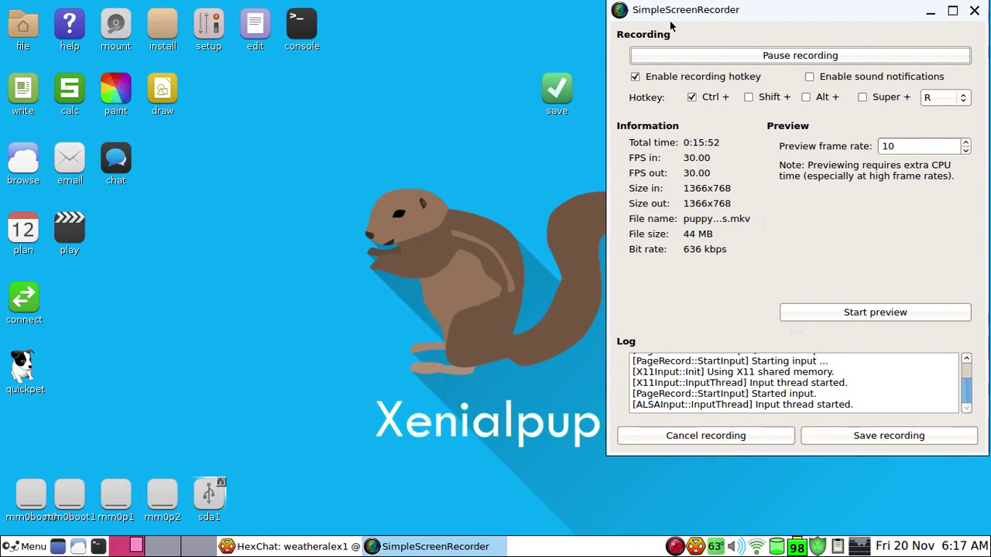
pyautogui.moveTo(672, 11); pyautogui.dragTo(276, 65)
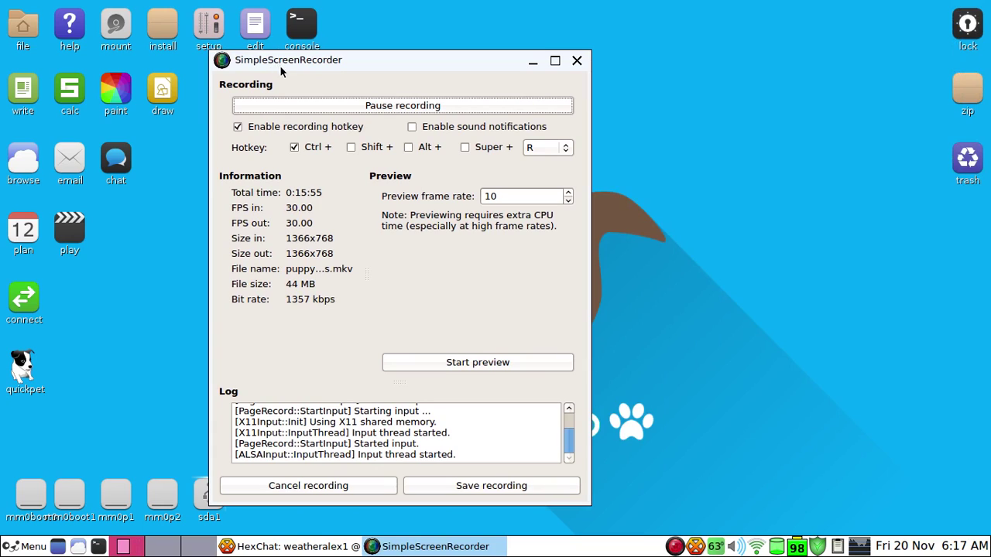